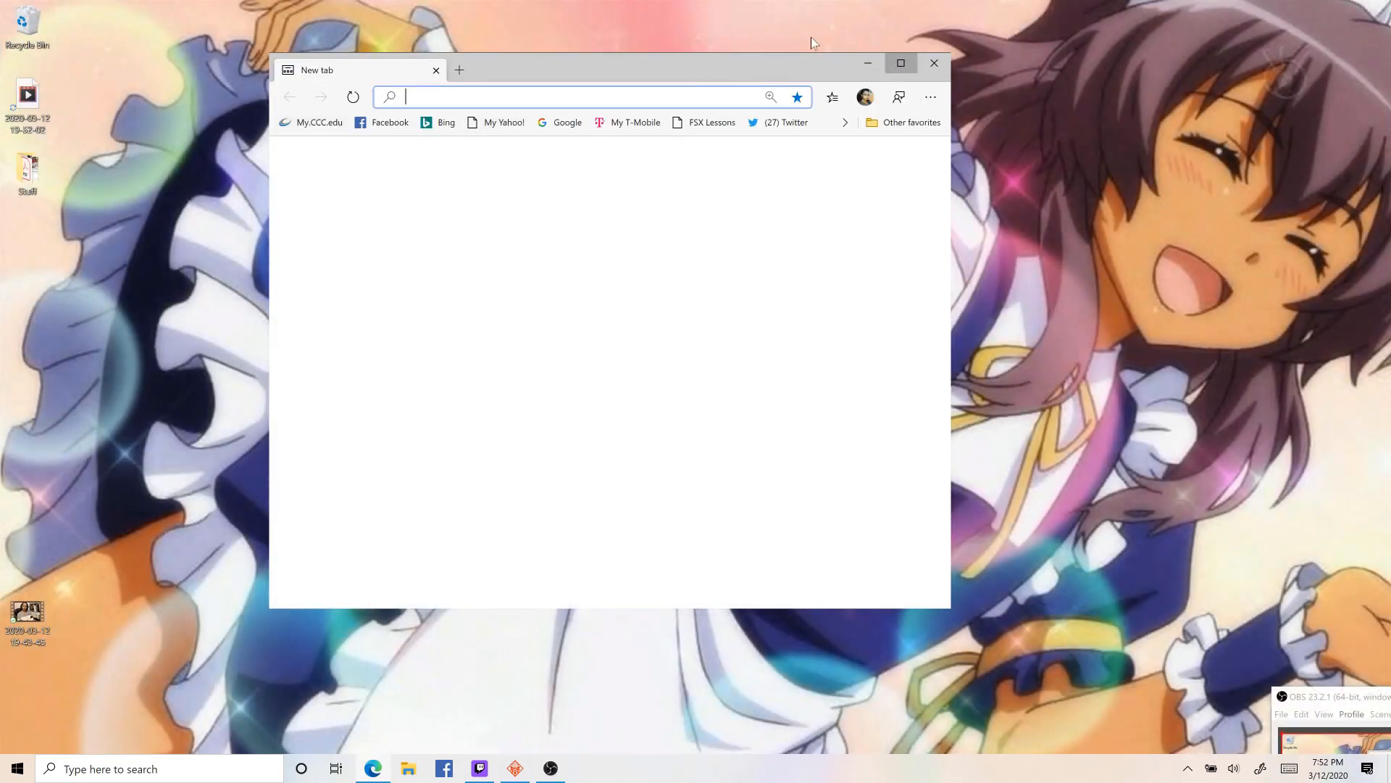
- Go to inside.cod.edu and open the 2020SP Foundations of College Math II (MATH-0482-035) course in Blackboard
{"action": "left_click", "coordinate": [902, 66]}
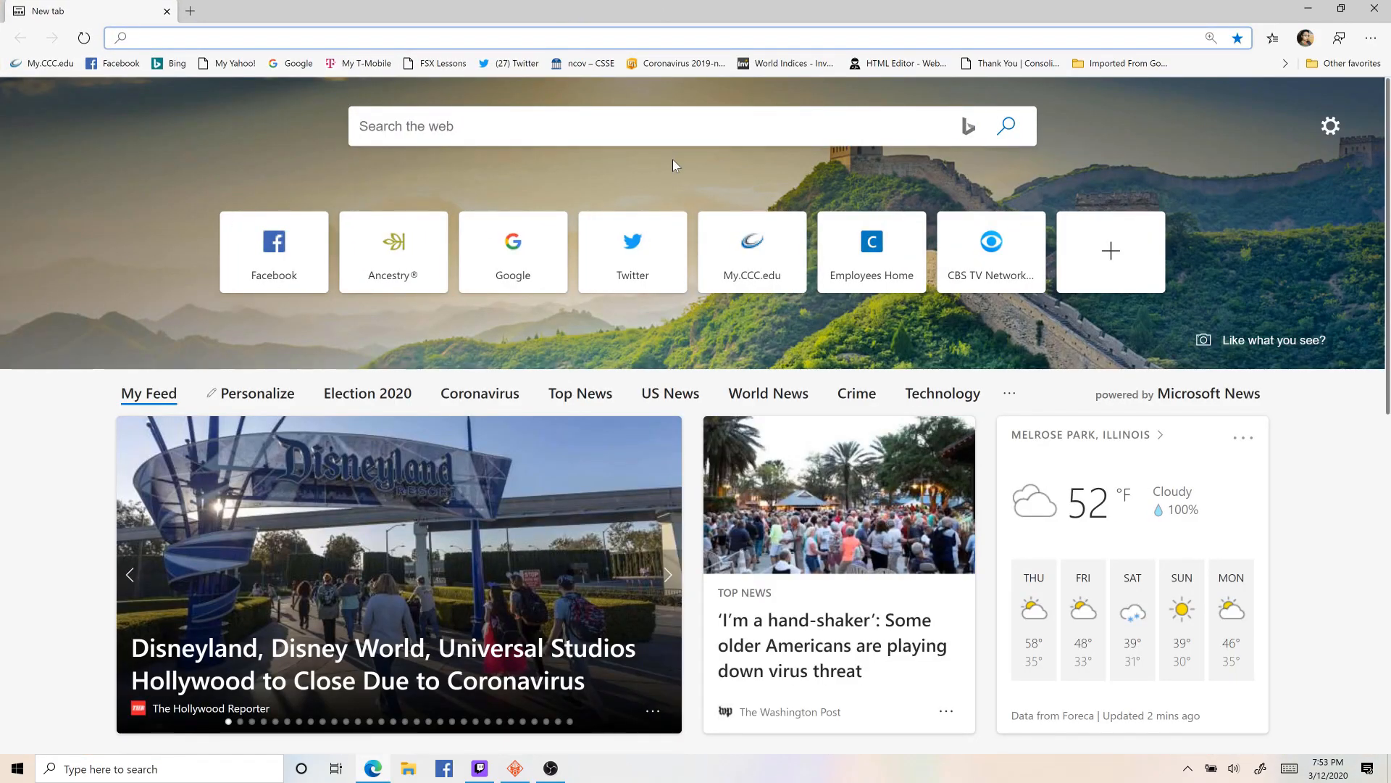
{"action": "type", "text": "inside.cod.edu"}
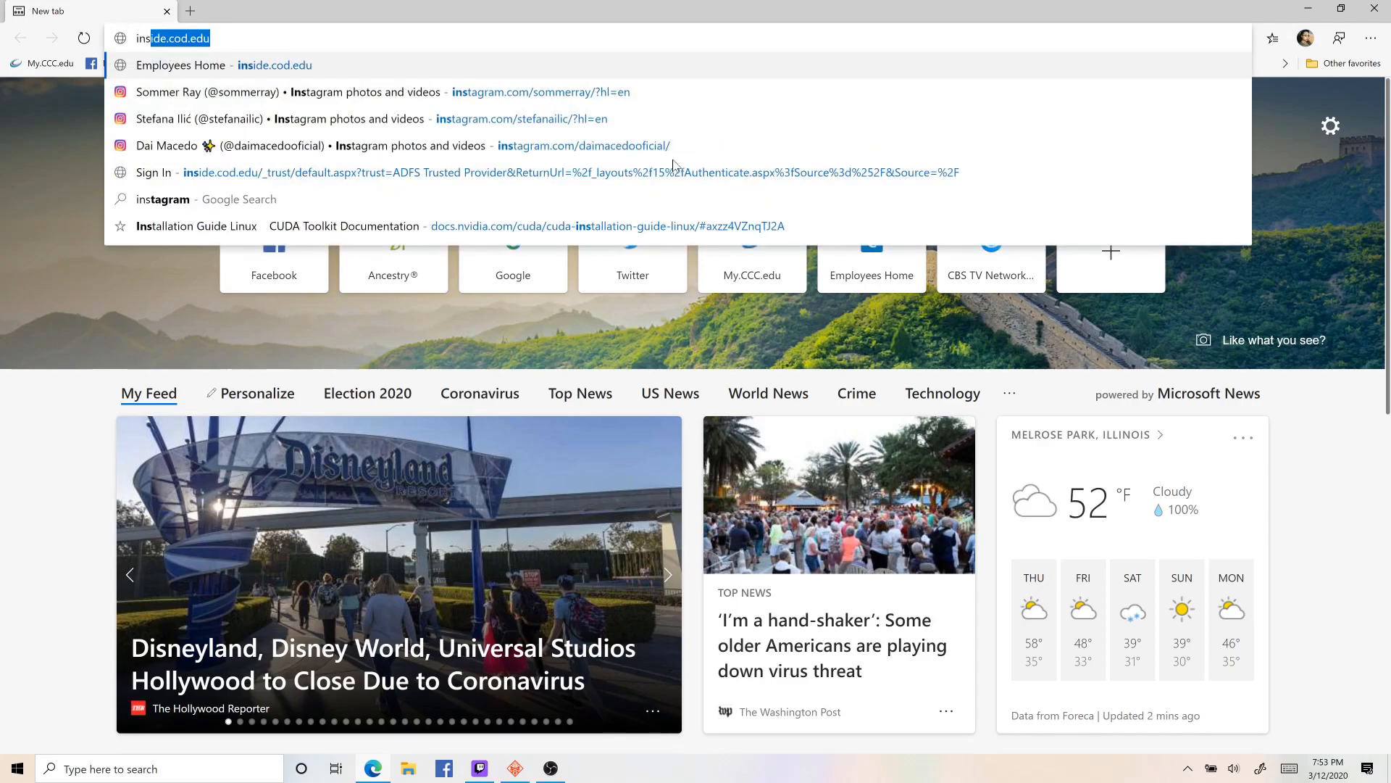
{"action": "key", "text": "Return"}
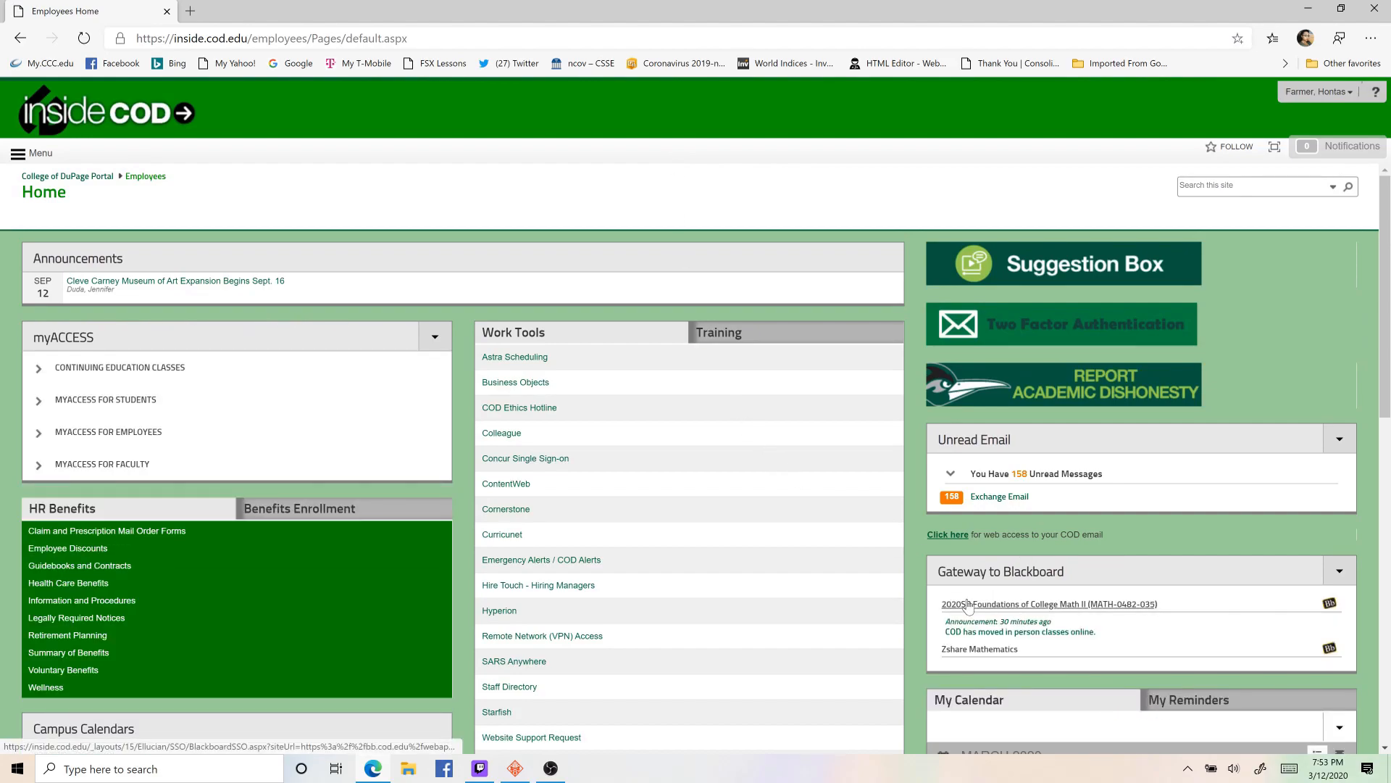
{"action": "left_click", "coordinate": [968, 604]}
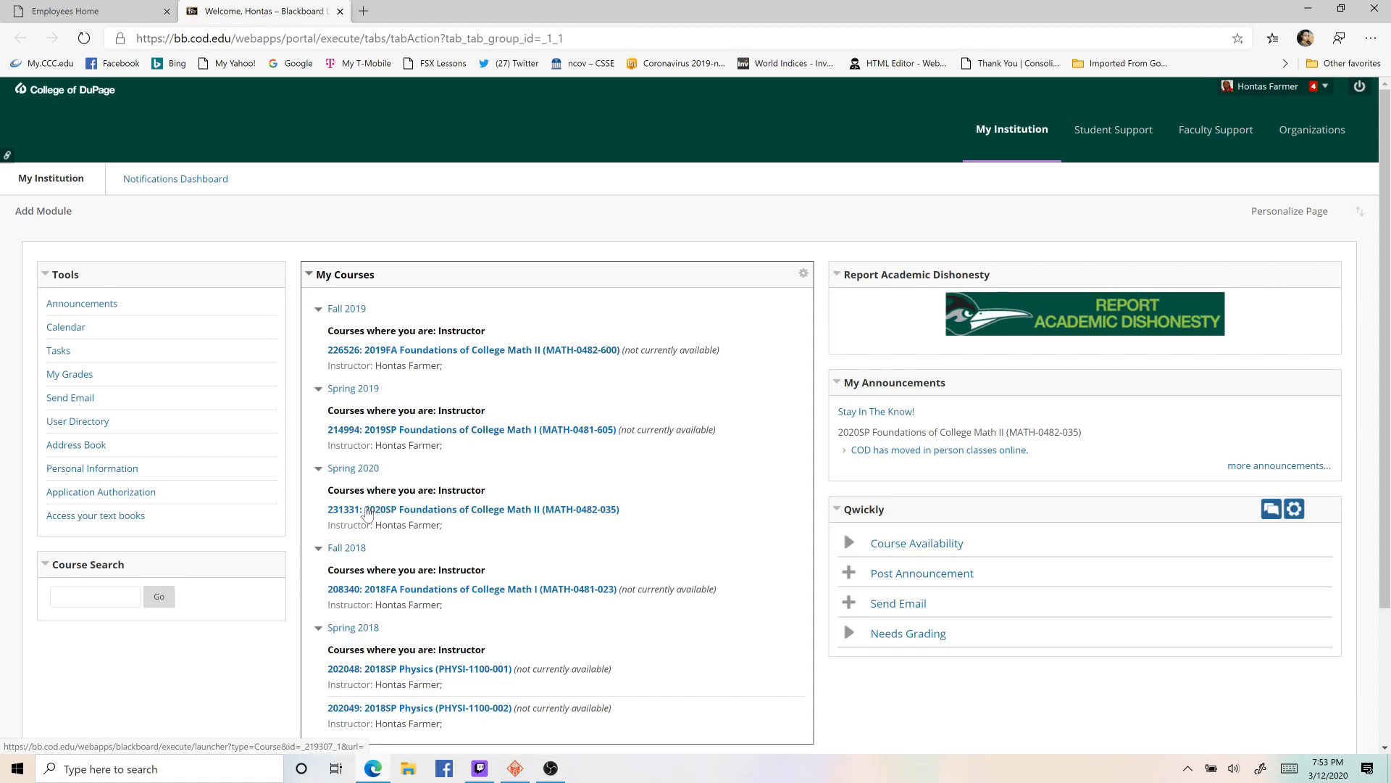
{"action": "left_click", "coordinate": [368, 510]}
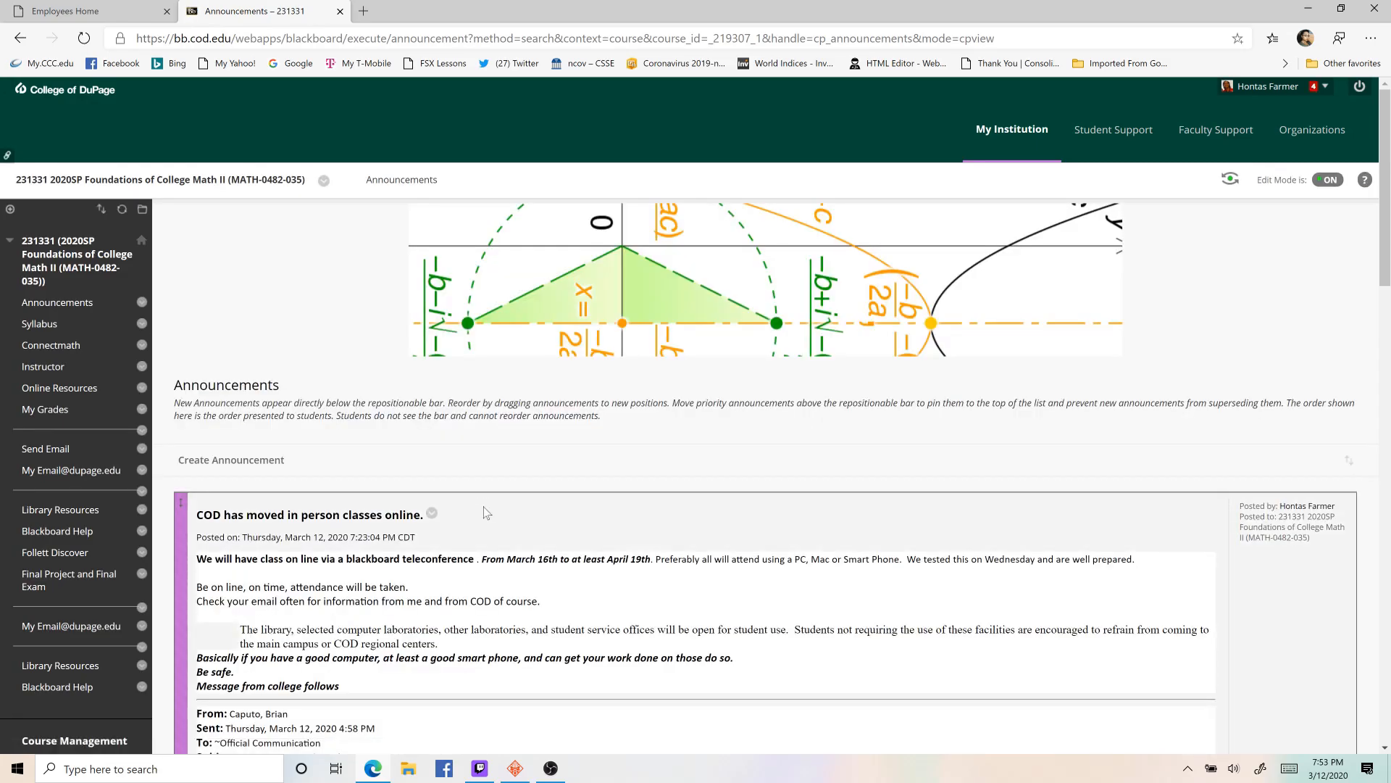
{"action": "scroll", "coordinate": [479, 507], "scroll_direction": "down", "scroll_amount": 20}
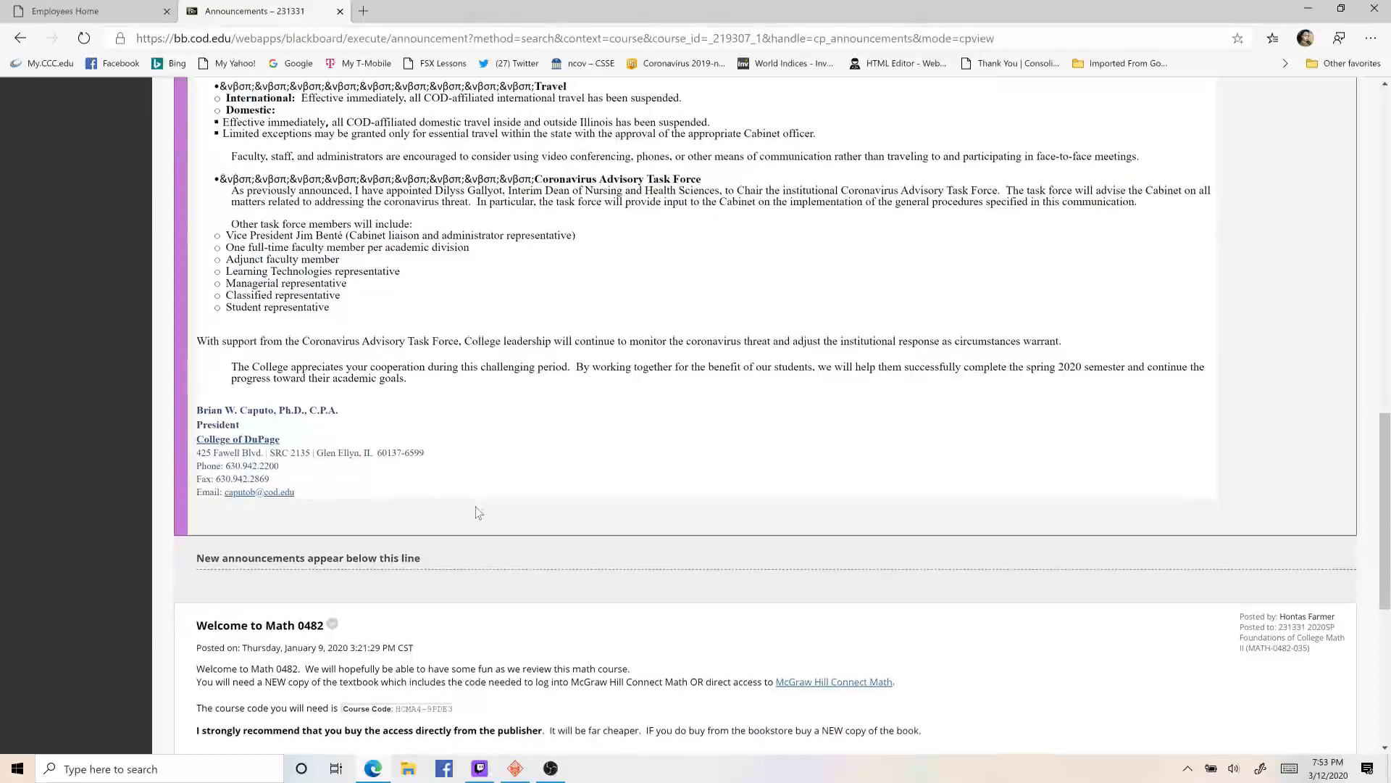
{"action": "scroll", "coordinate": [477, 512], "scroll_direction": "up", "scroll_amount": 20}
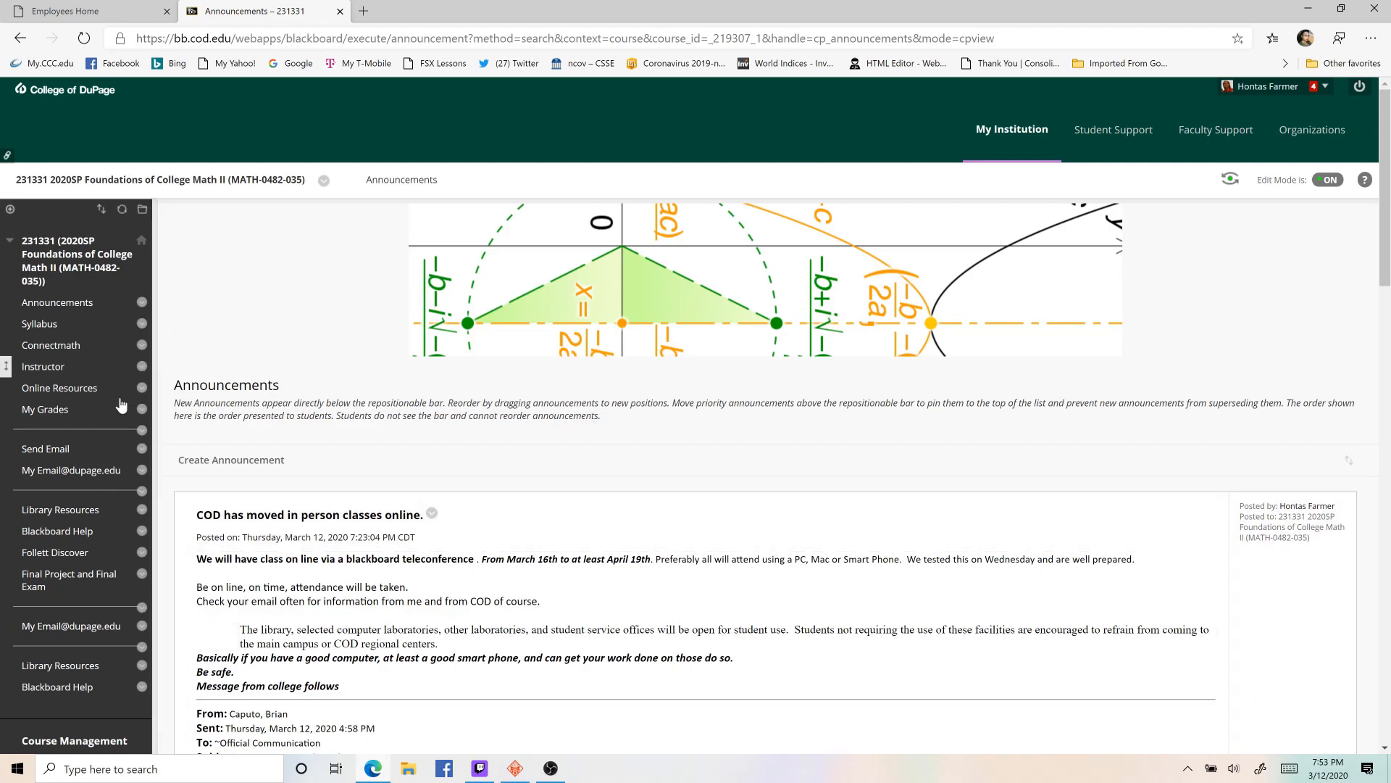
- Delete the Blackboard Collaborate Ultra item from the course's Online Resources
{"action": "left_click", "coordinate": [142, 387]}
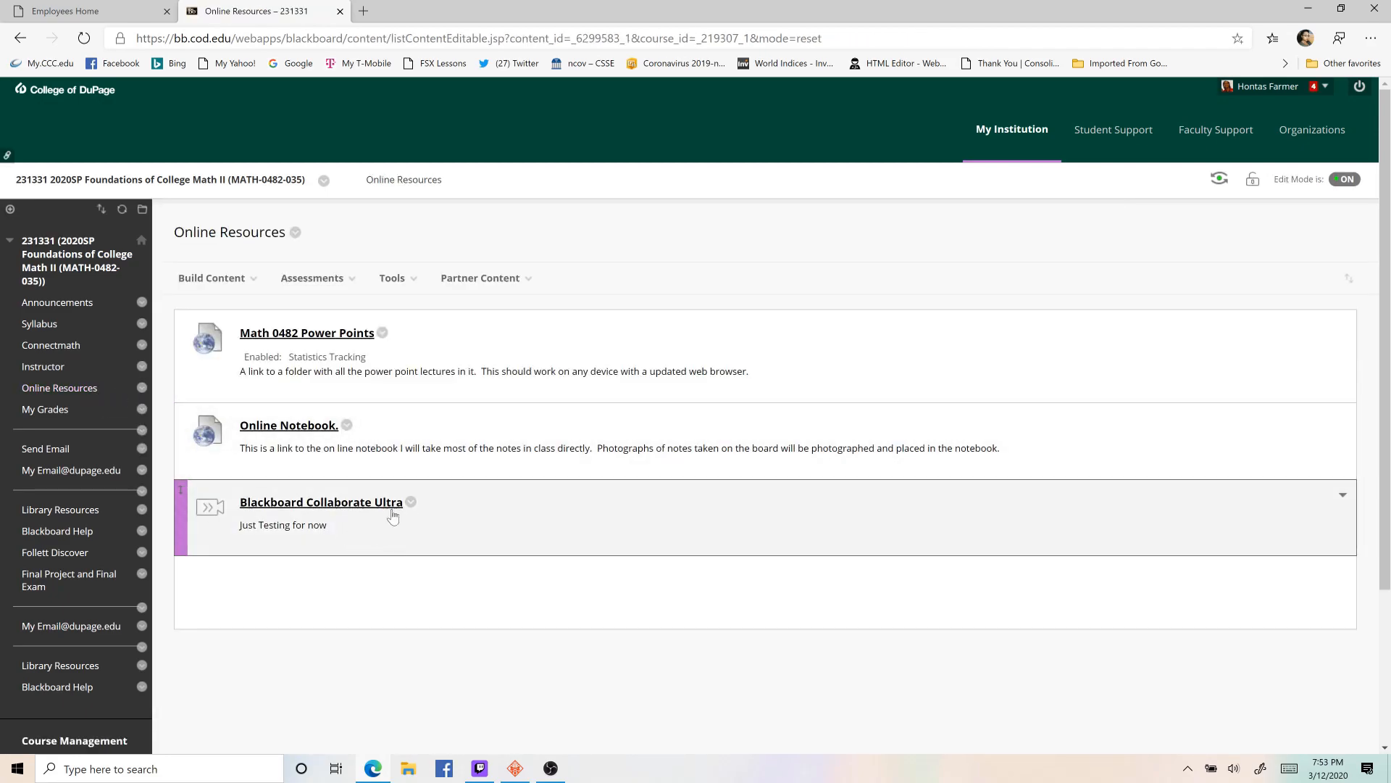
{"action": "left_click", "coordinate": [411, 503]}
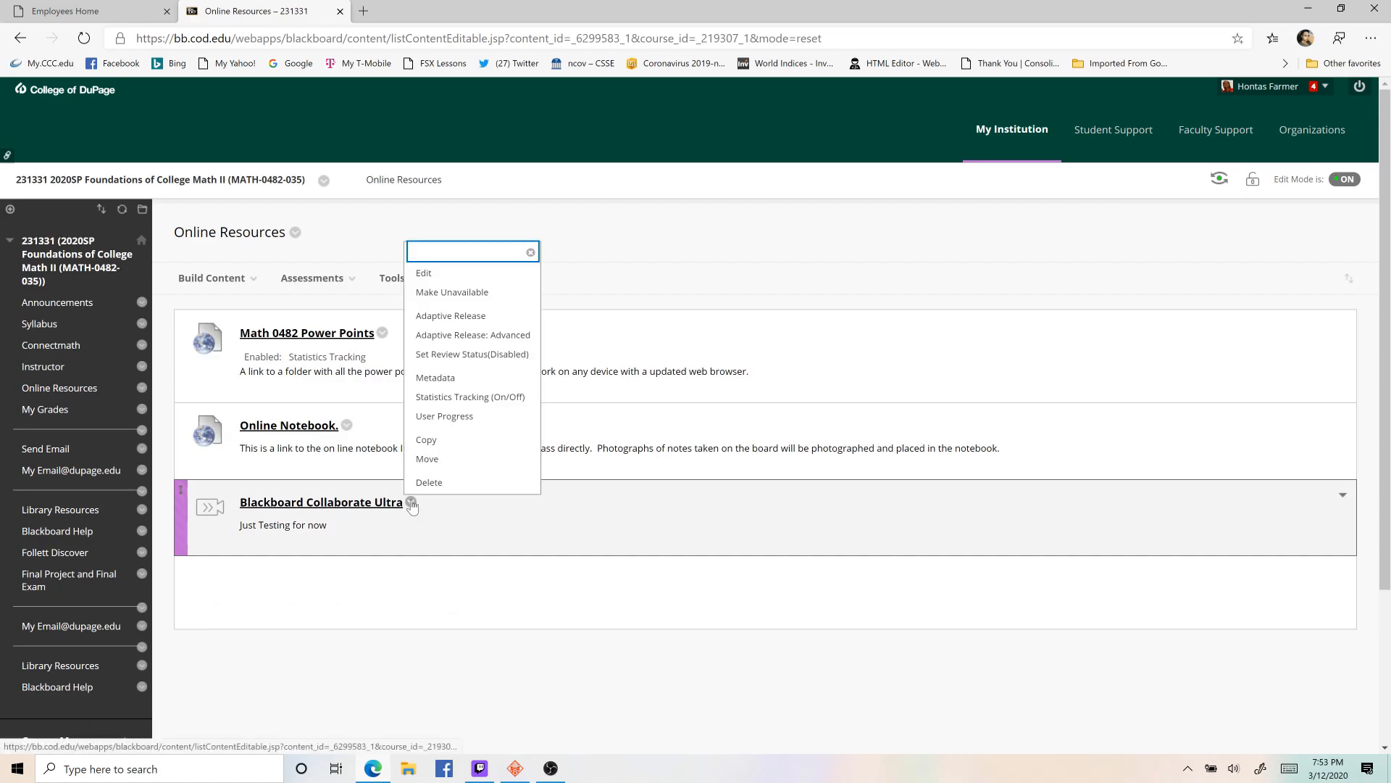
{"action": "left_click", "coordinate": [428, 484]}
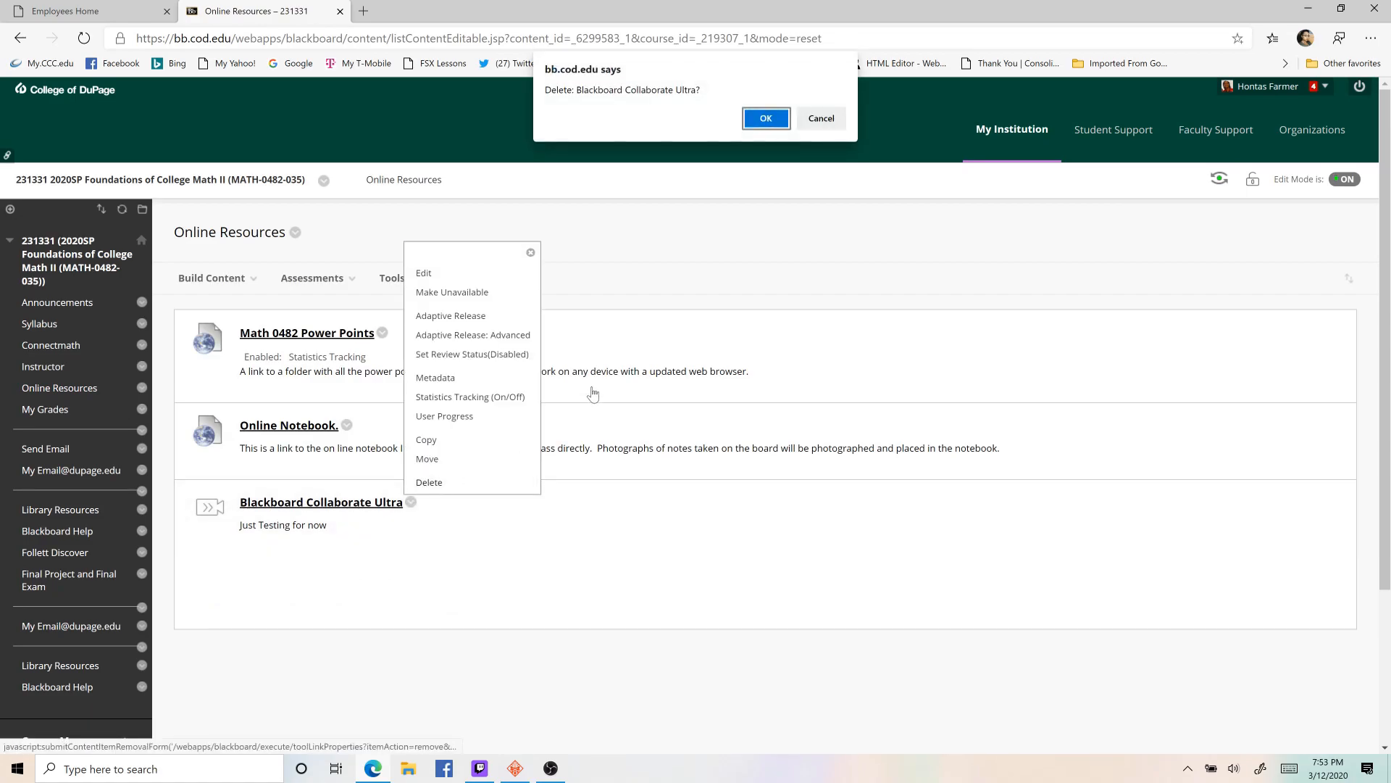
{"action": "left_click", "coordinate": [760, 116]}
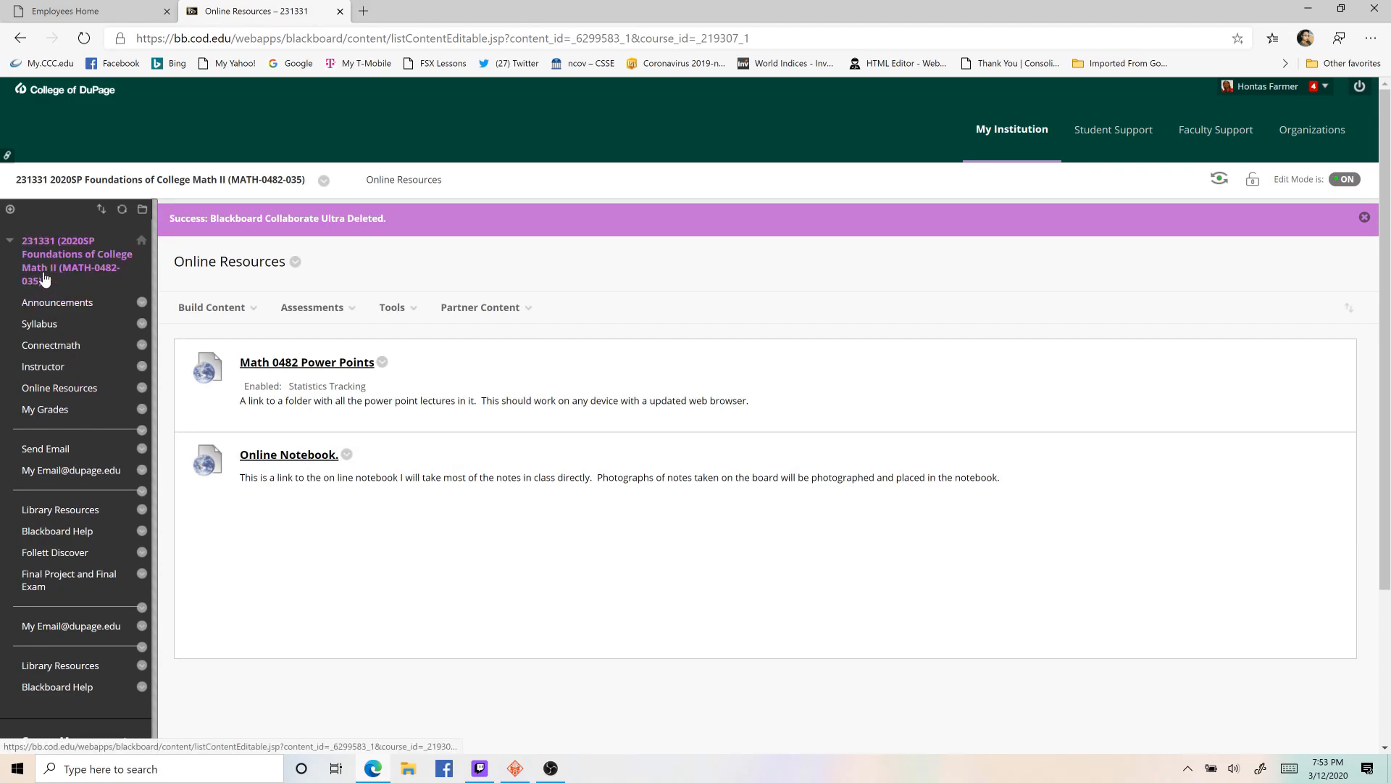
- View the Blackboard Collaborate Ultra page among the course tools, and return to Online Resources
{"action": "left_click", "coordinate": [46, 304]}
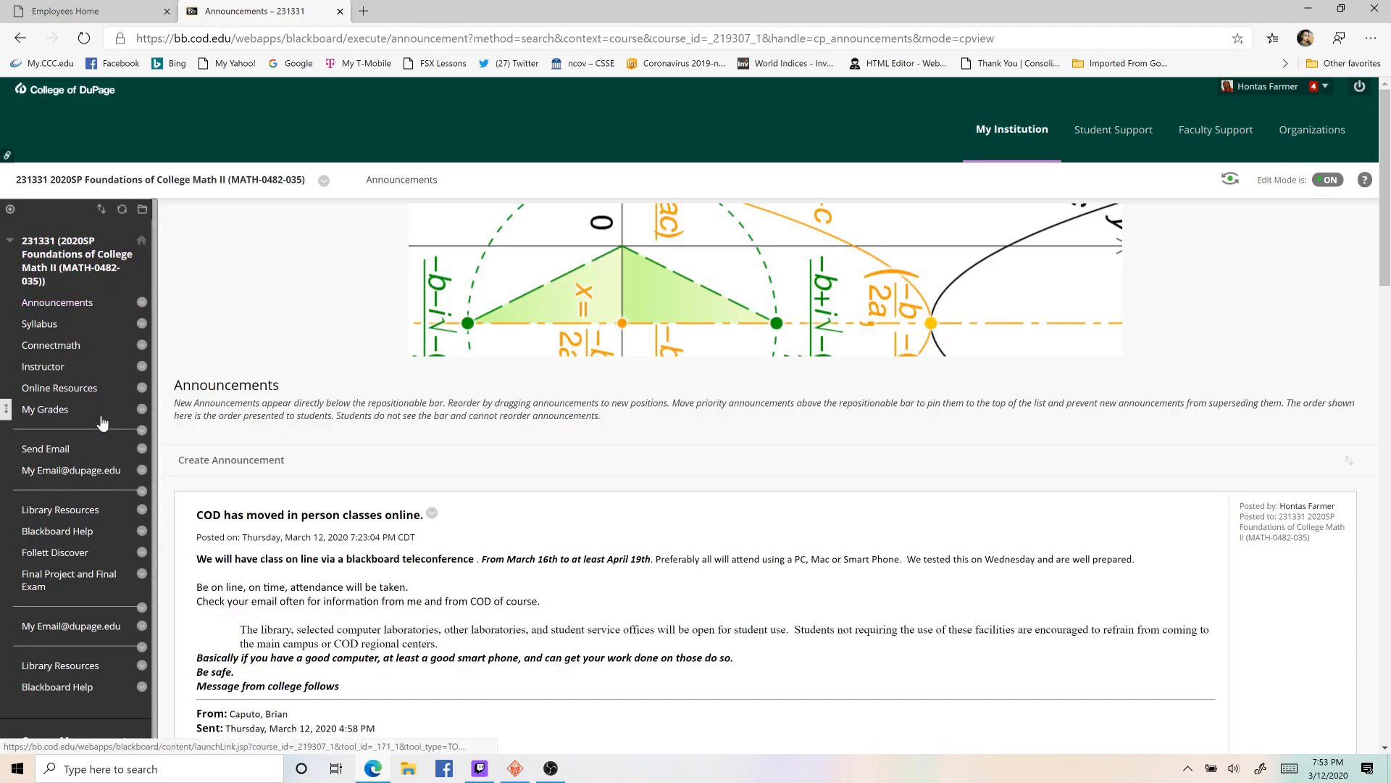
{"action": "scroll", "coordinate": [103, 423], "scroll_direction": "down", "scroll_amount": 3}
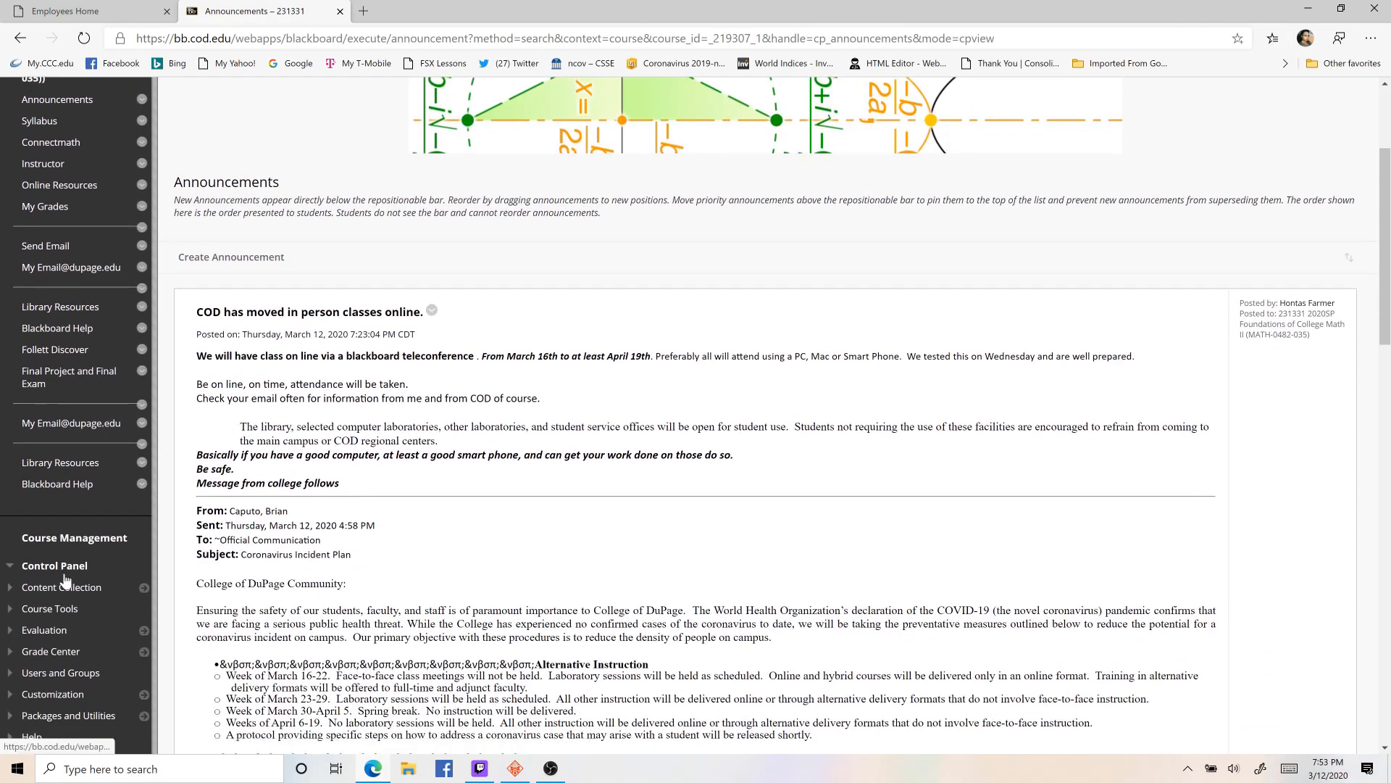
{"action": "left_click", "coordinate": [18, 609]}
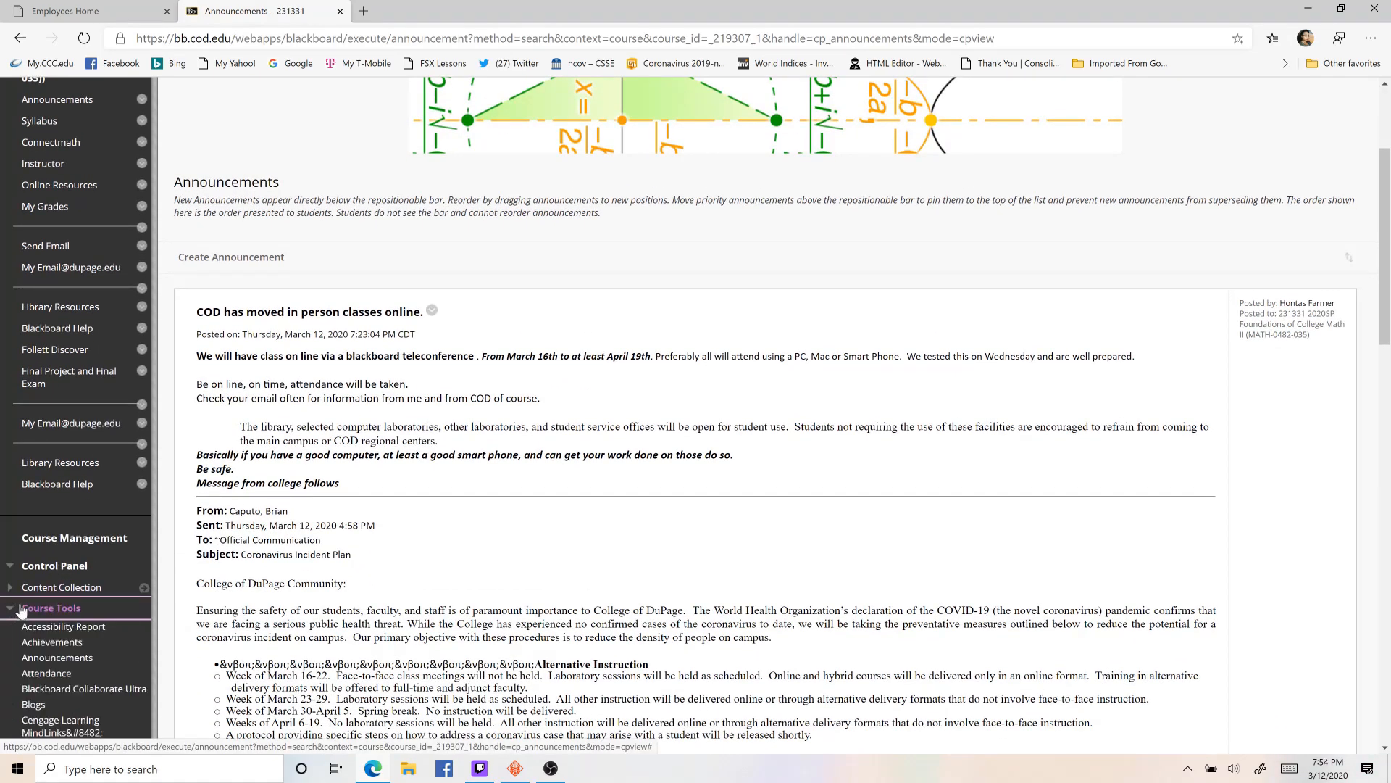
{"action": "scroll", "coordinate": [68, 507], "scroll_direction": "down", "scroll_amount": 3}
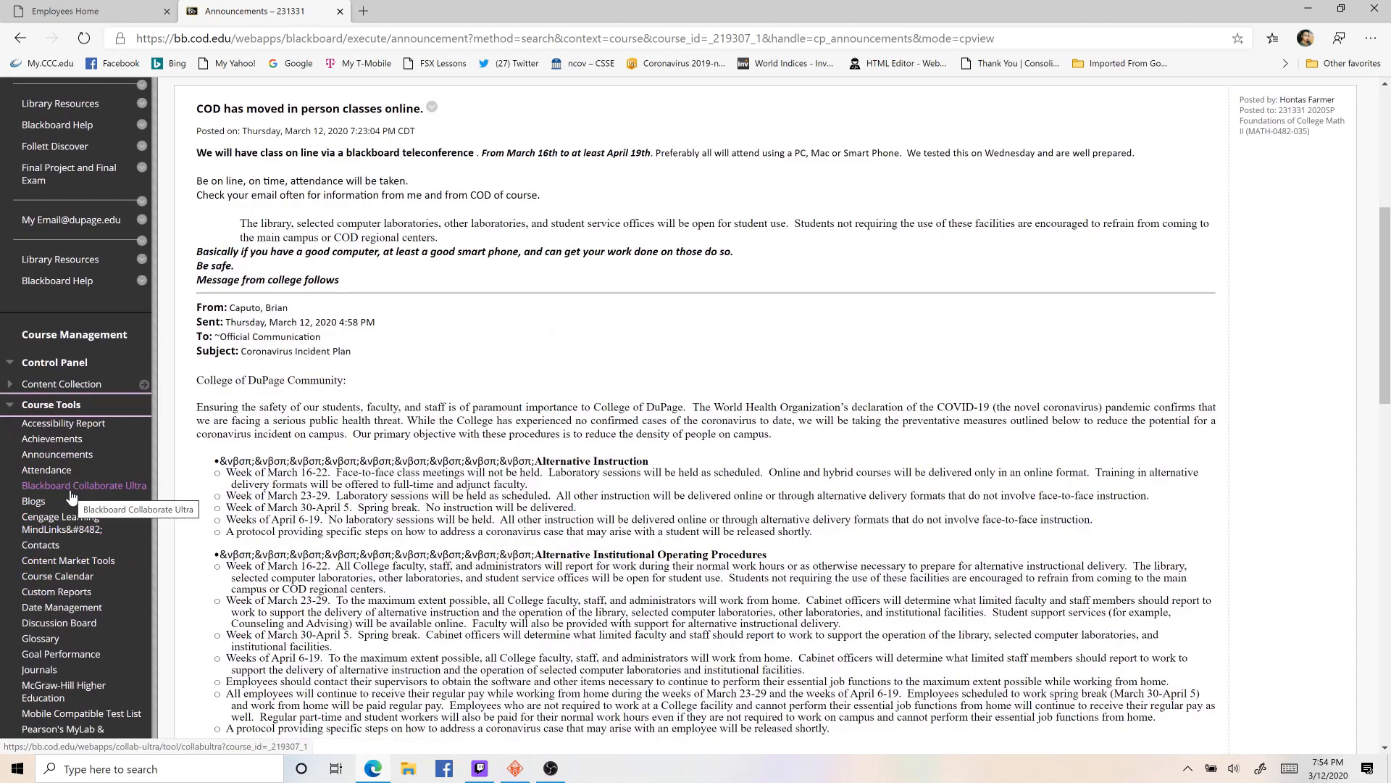
{"action": "left_click", "coordinate": [70, 490]}
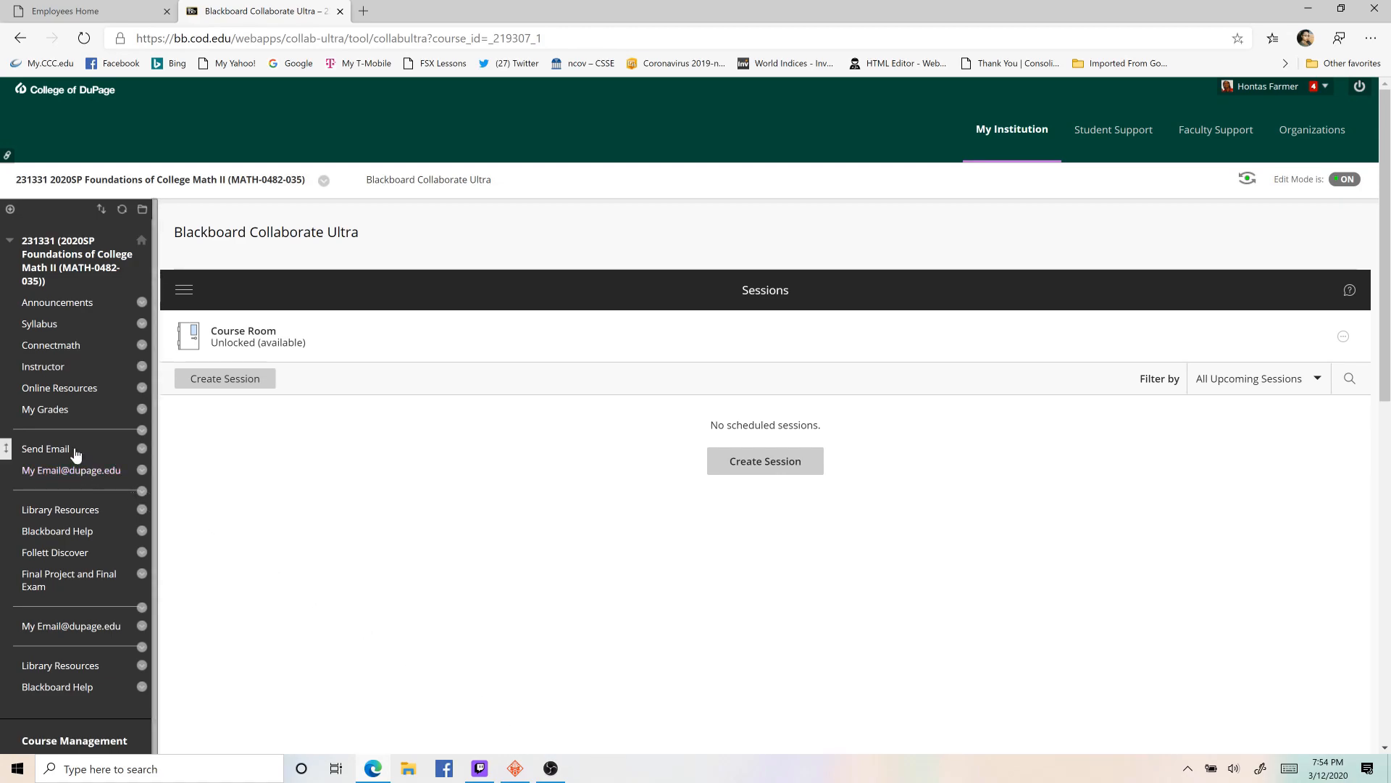
{"action": "left_click", "coordinate": [48, 390]}
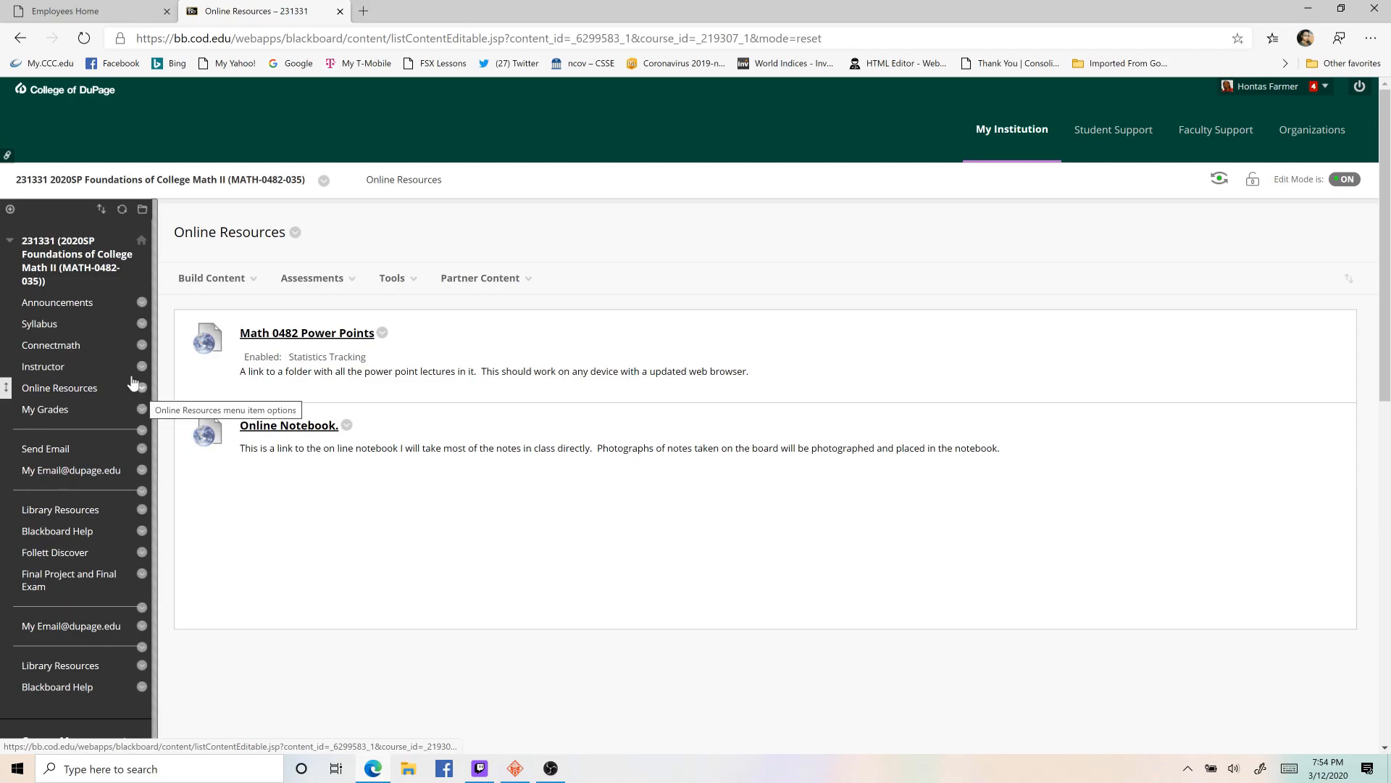
{"action": "left_click", "coordinate": [10, 210]}
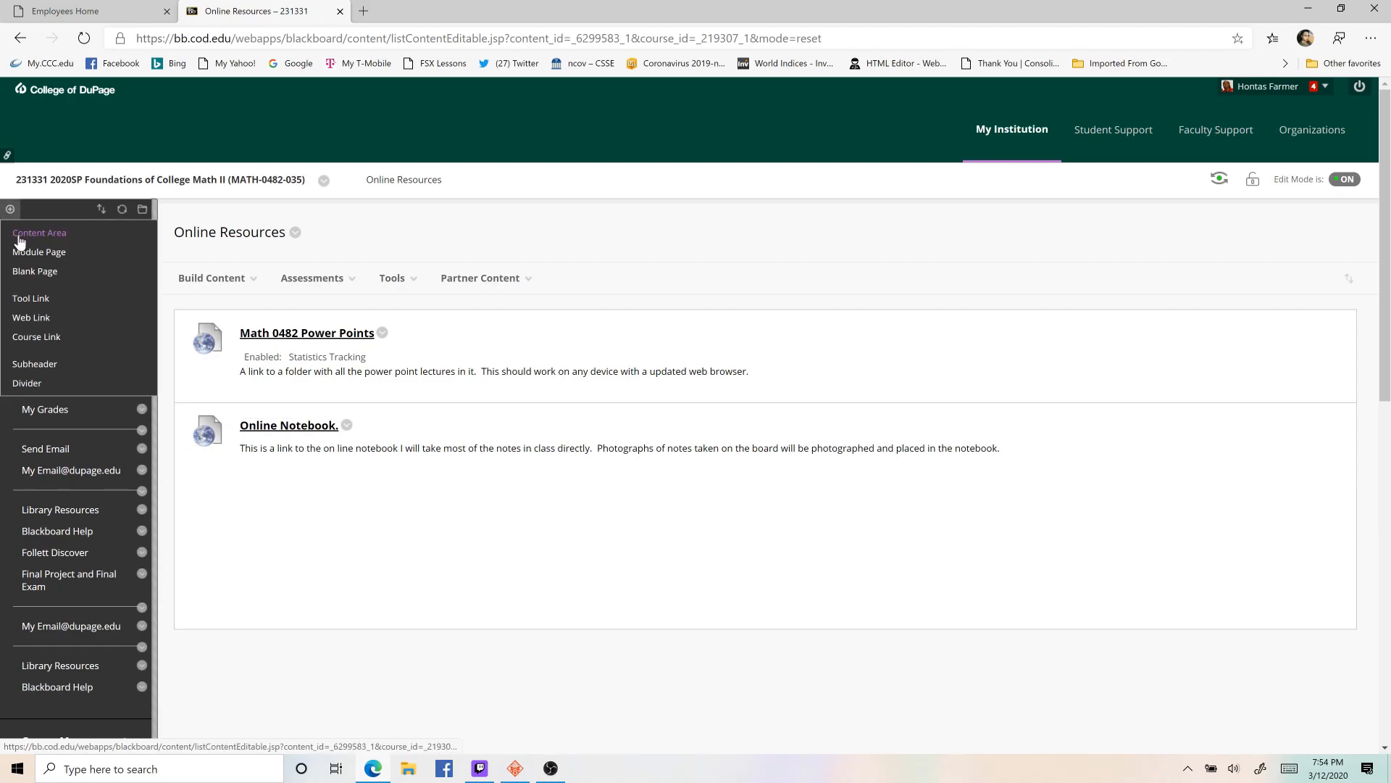
{"action": "left_click", "coordinate": [22, 234]}
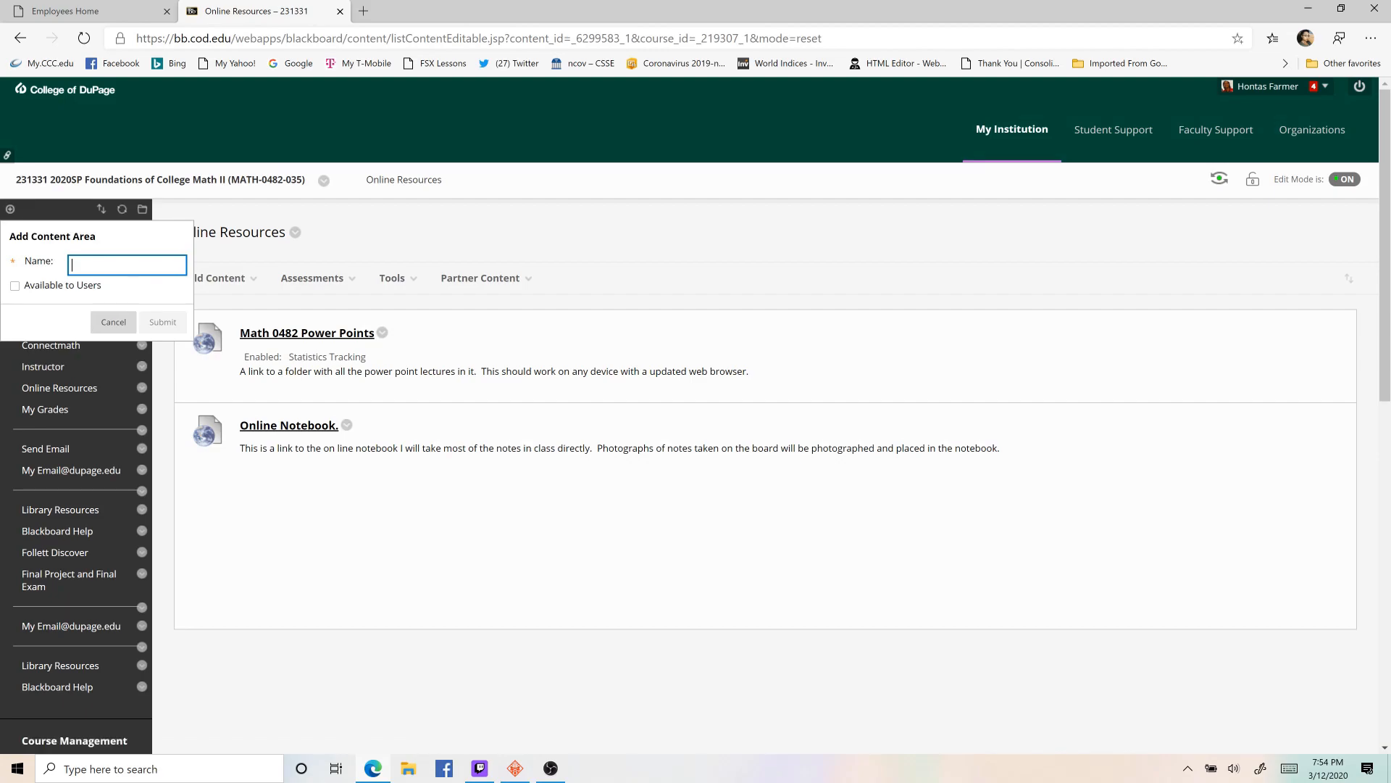
{"action": "left_click", "coordinate": [16, 286]}
{"action": "left_click", "coordinate": [16, 287]}
{"action": "left_click", "coordinate": [17, 286]}
{"action": "left_click", "coordinate": [17, 287]}
{"action": "left_click", "coordinate": [114, 323]}
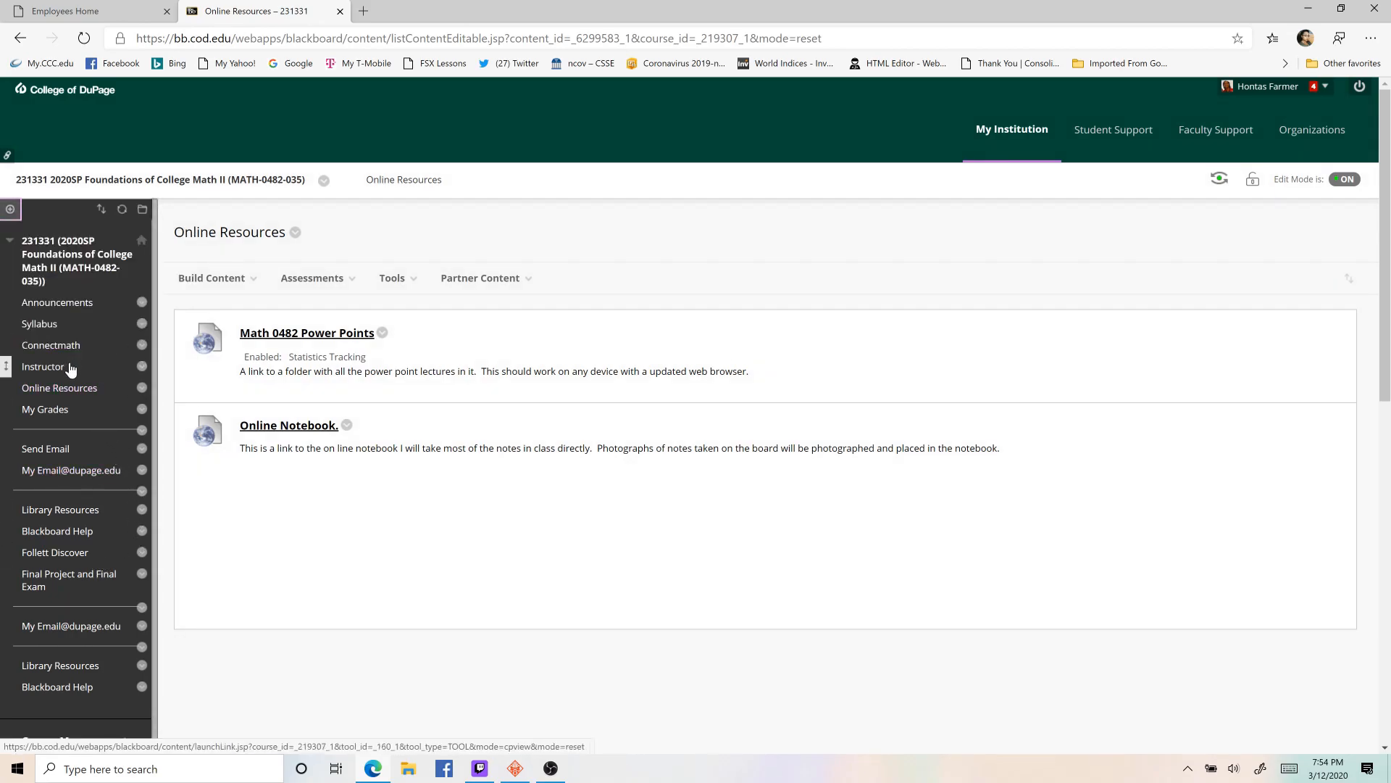
- Start a Blackboard Collaborate Ultra tool link in Online Resources and set its name color to red (#FF0000)
{"action": "left_click", "coordinate": [375, 280]}
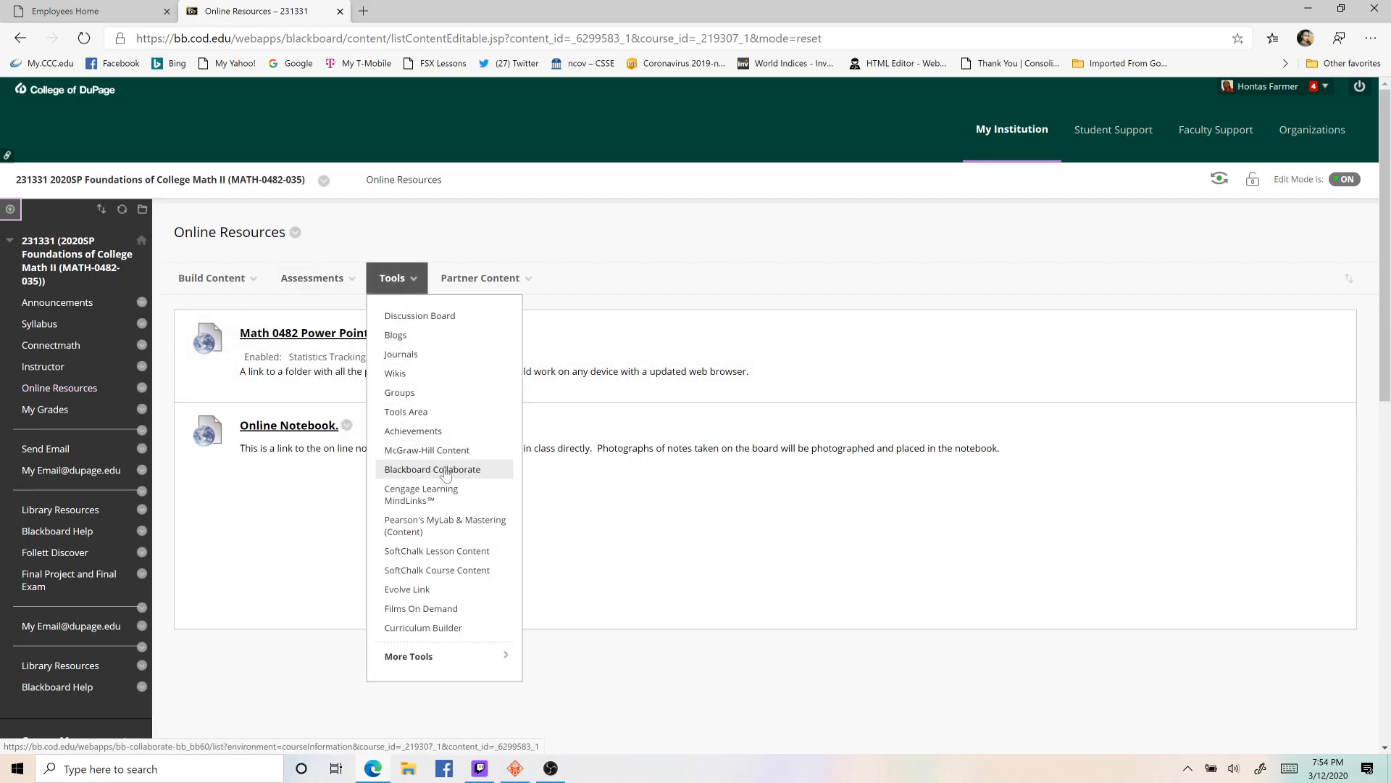
{"action": "left_click", "coordinate": [416, 656]}
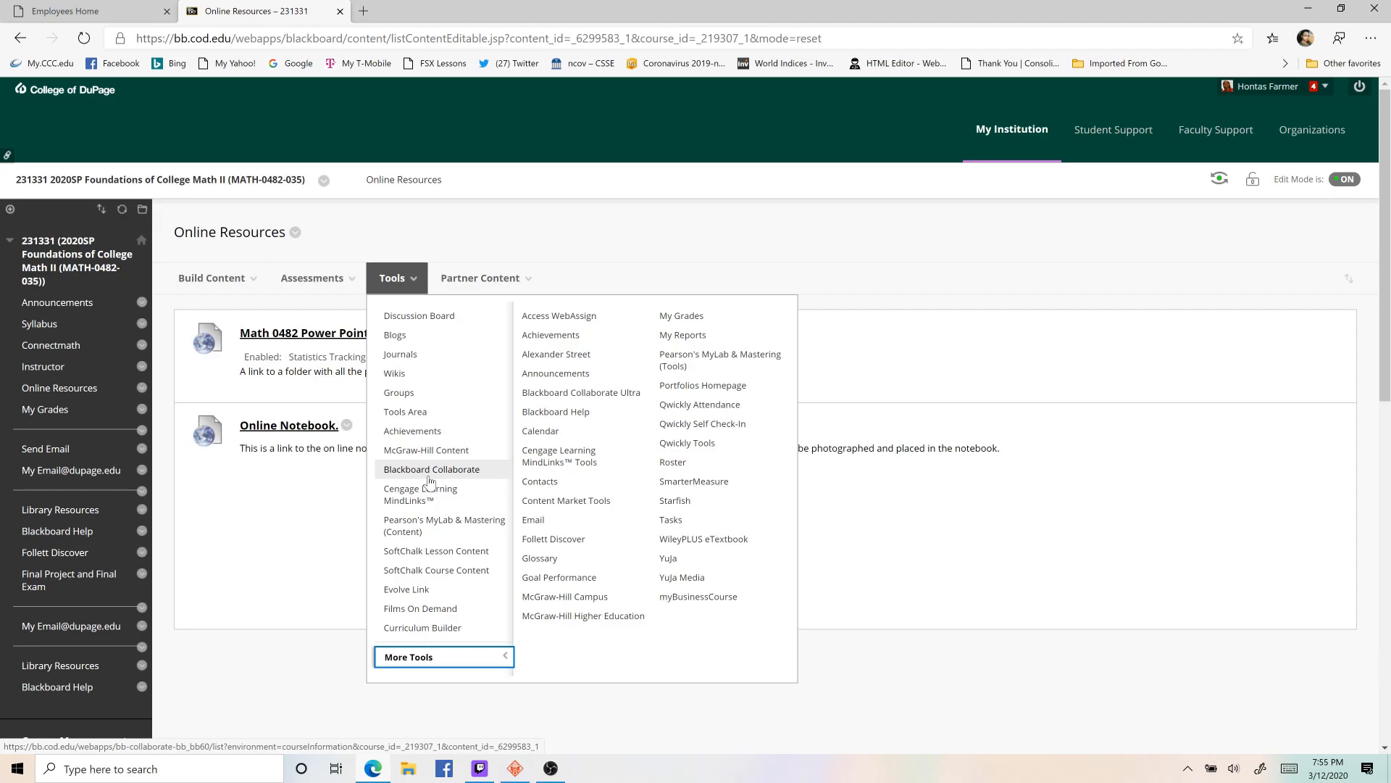
{"action": "left_click", "coordinate": [571, 398]}
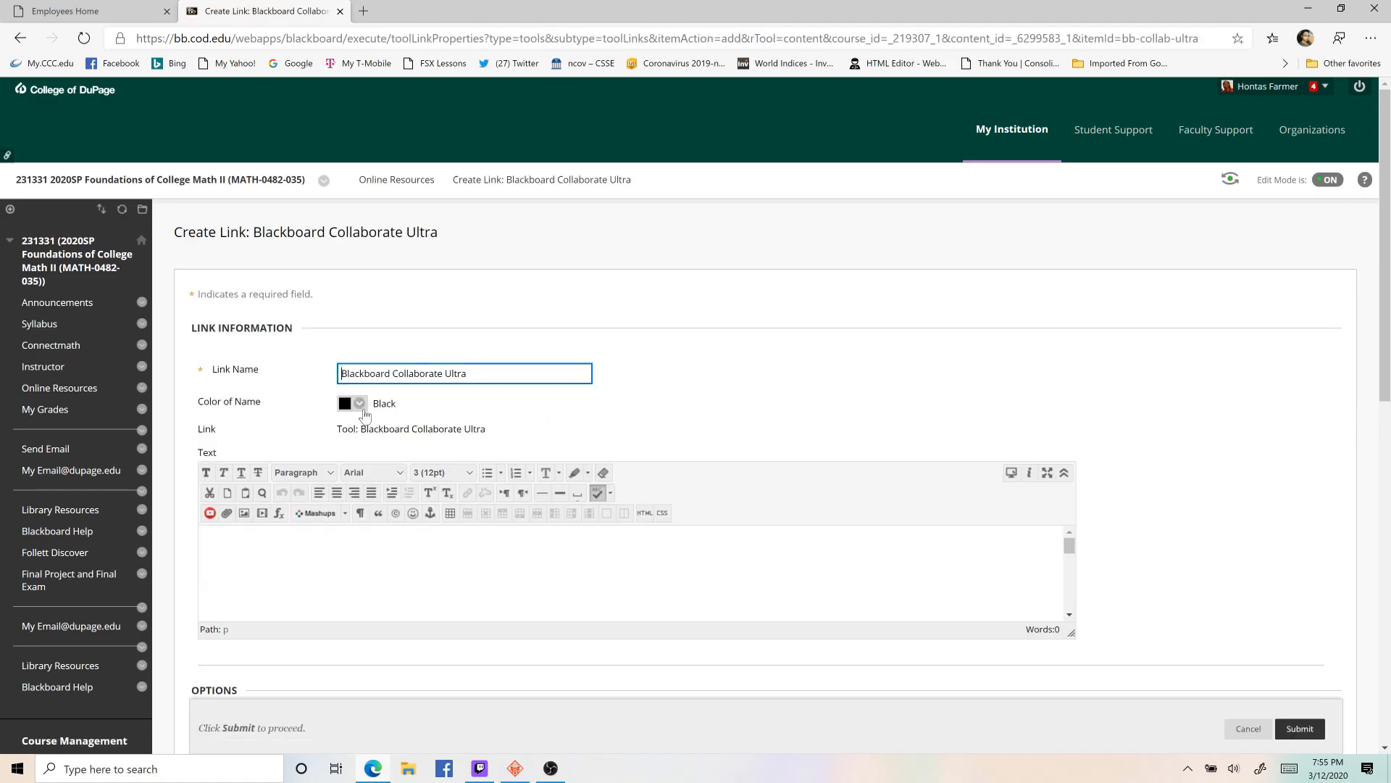
{"action": "left_click", "coordinate": [361, 404]}
{"action": "left_click", "coordinate": [496, 480]}
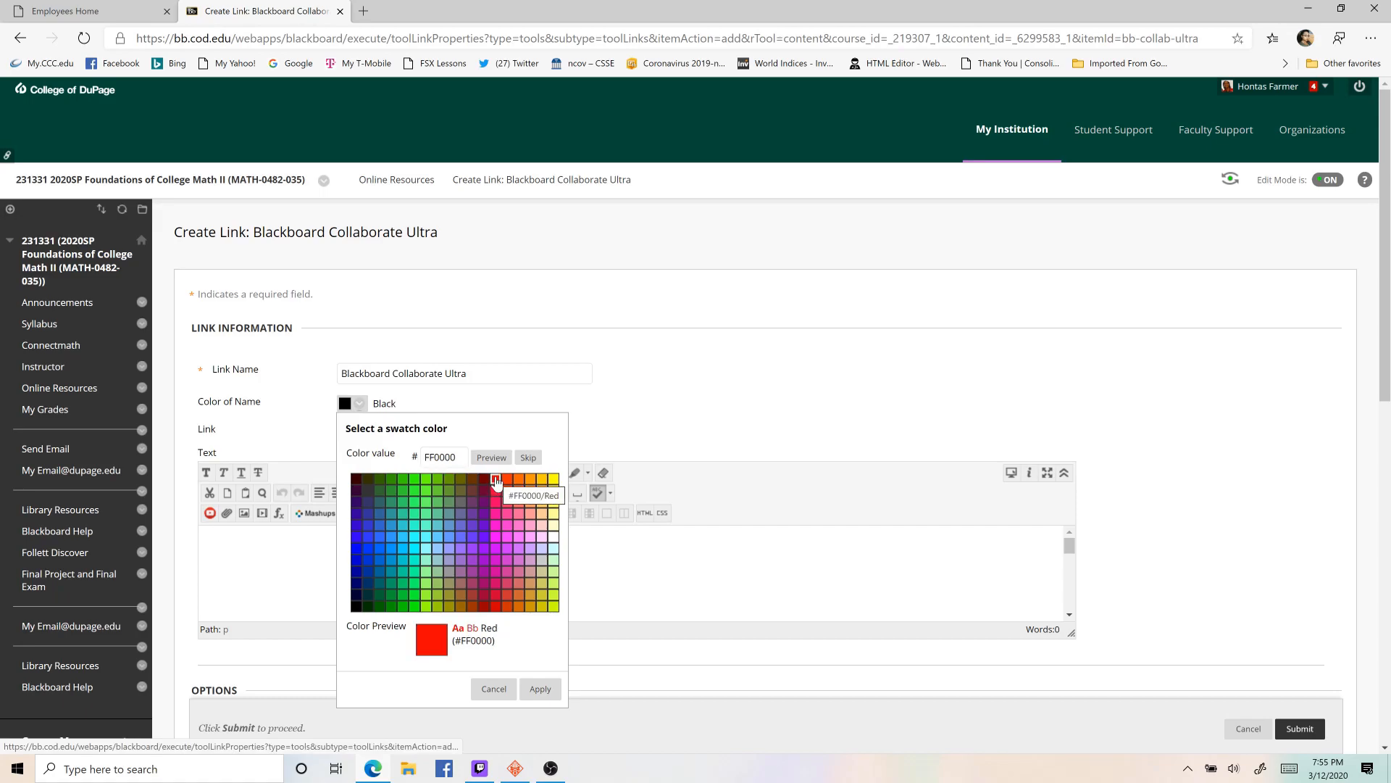
{"action": "left_click", "coordinate": [537, 689]}
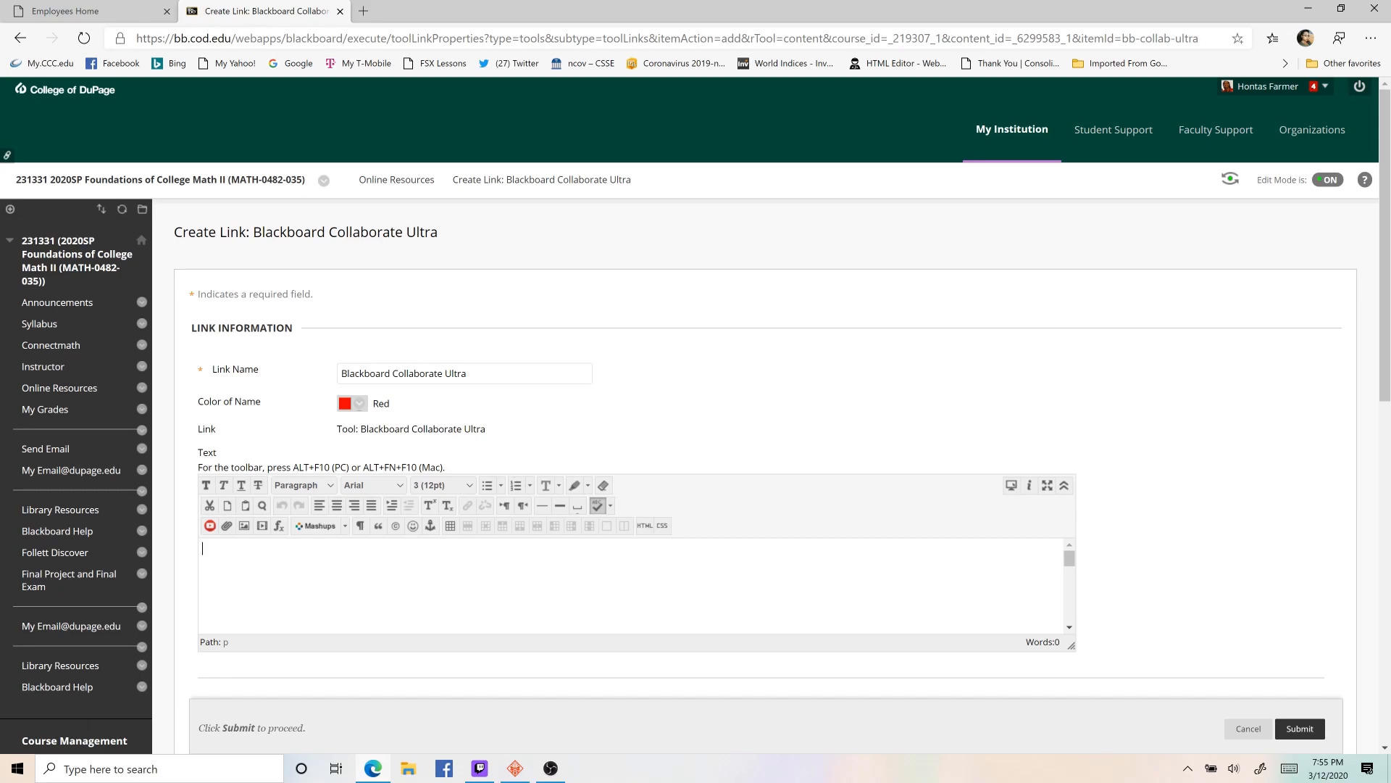
- Enter the link text "Until April 19th or further notice in person class sessions for this section will be held using blackboard collaborate ultra."
{"action": "type", "text": "ther"}
{"action": "key", "text": "BackSpace"}
{"action": "key", "text": "BackSpace"}
{"action": "key", "text": "BackSpace"}
{"action": "type", "text": "April 19th or further notice in"}
{"action": "type", "text": "person cla"}
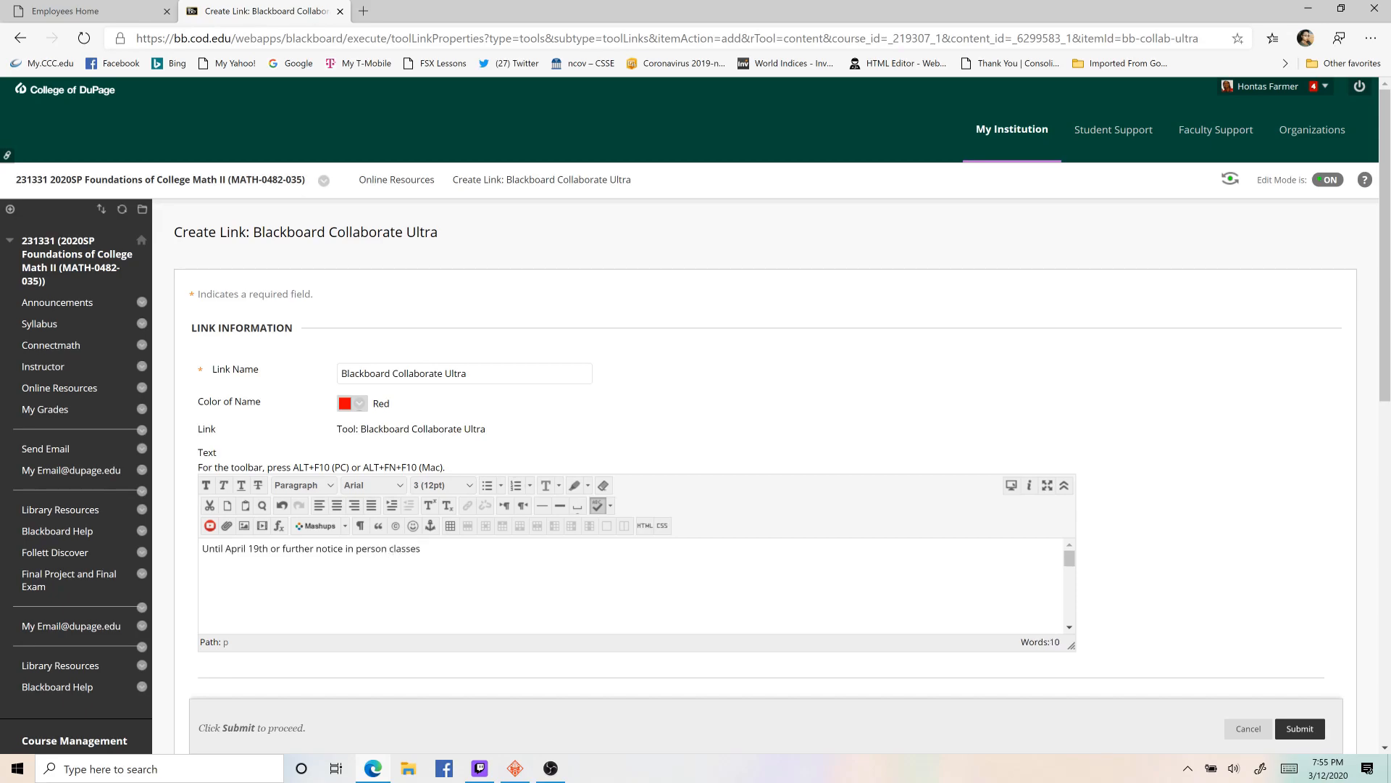
{"action": "type", "text": "ss sessions for this section will be held using blackboard collabo"}
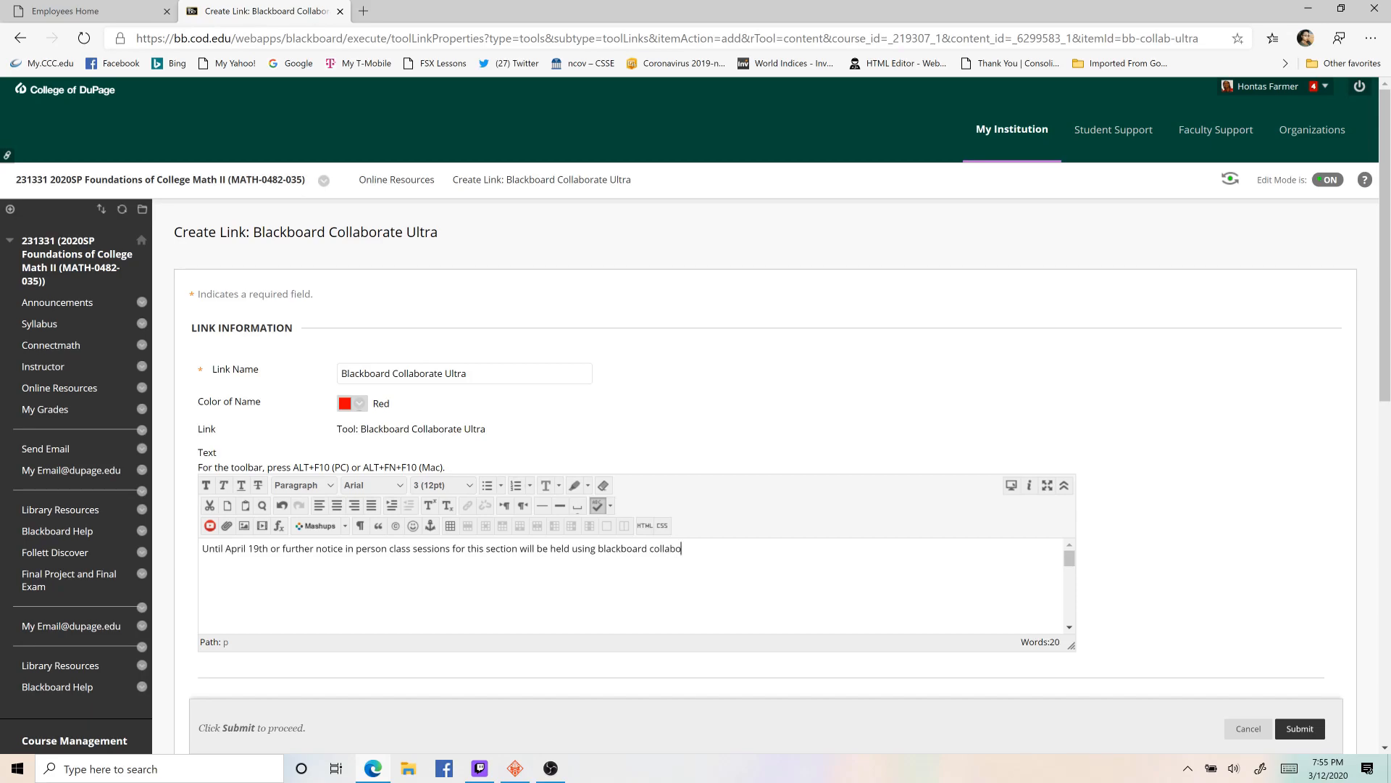
{"action": "type", "text": "rate ultra."}
- Enable tracking the number of views for the Blackboard Collaborate Ultra link and submit it
{"action": "scroll", "coordinate": [1024, 453], "scroll_direction": "down", "scroll_amount": 5}
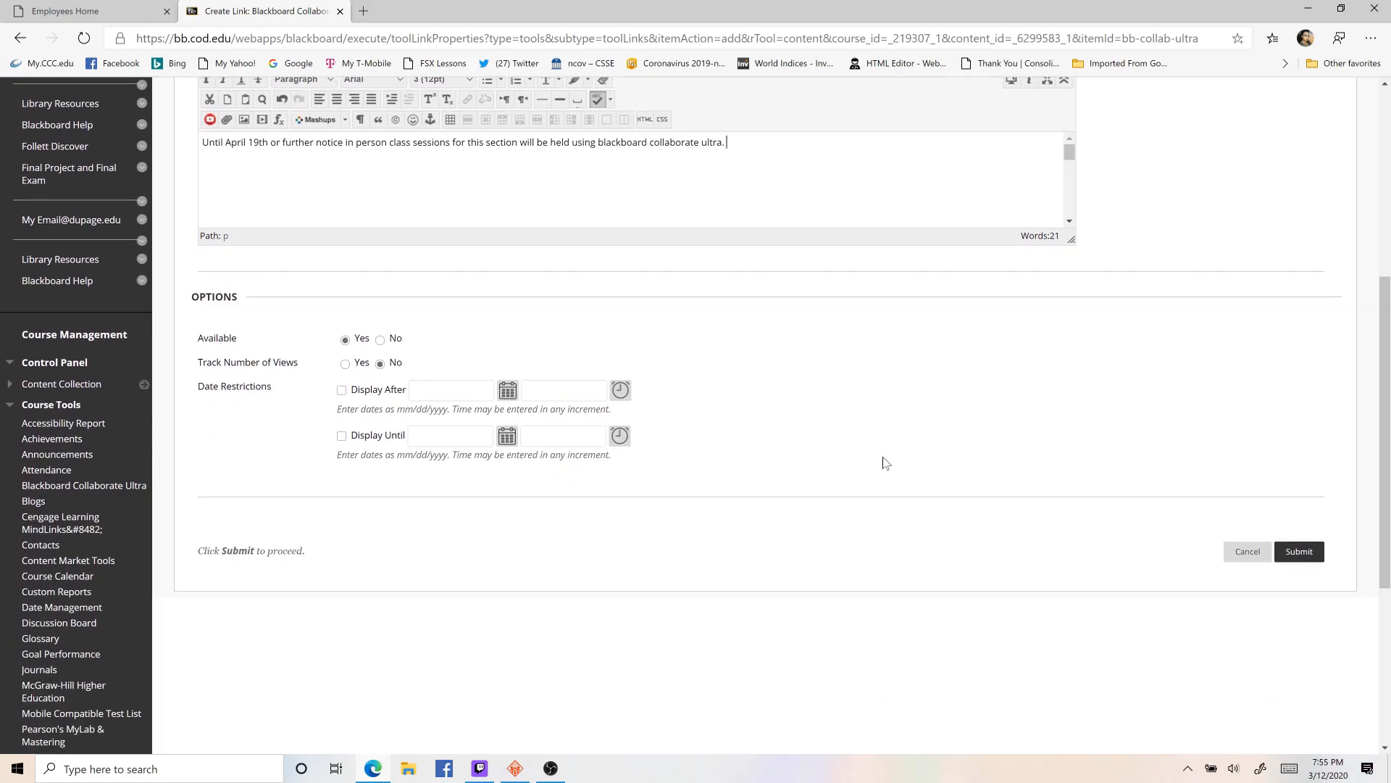
{"action": "left_click", "coordinate": [345, 363]}
{"action": "left_click", "coordinate": [1301, 559]}
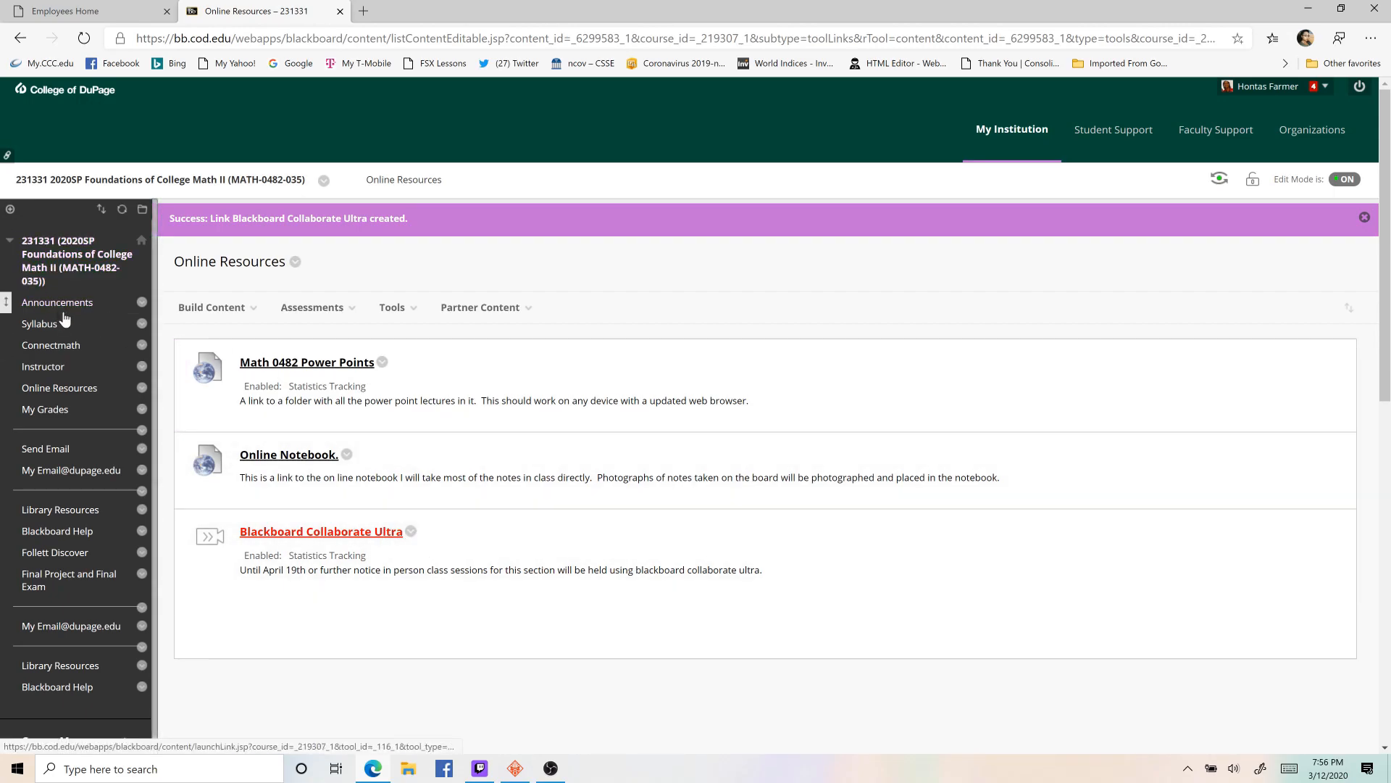
- Open the new Blackboard Collaborate Ultra link and create a session named "Math 0482 Online Session"
{"action": "left_click", "coordinate": [383, 535]}
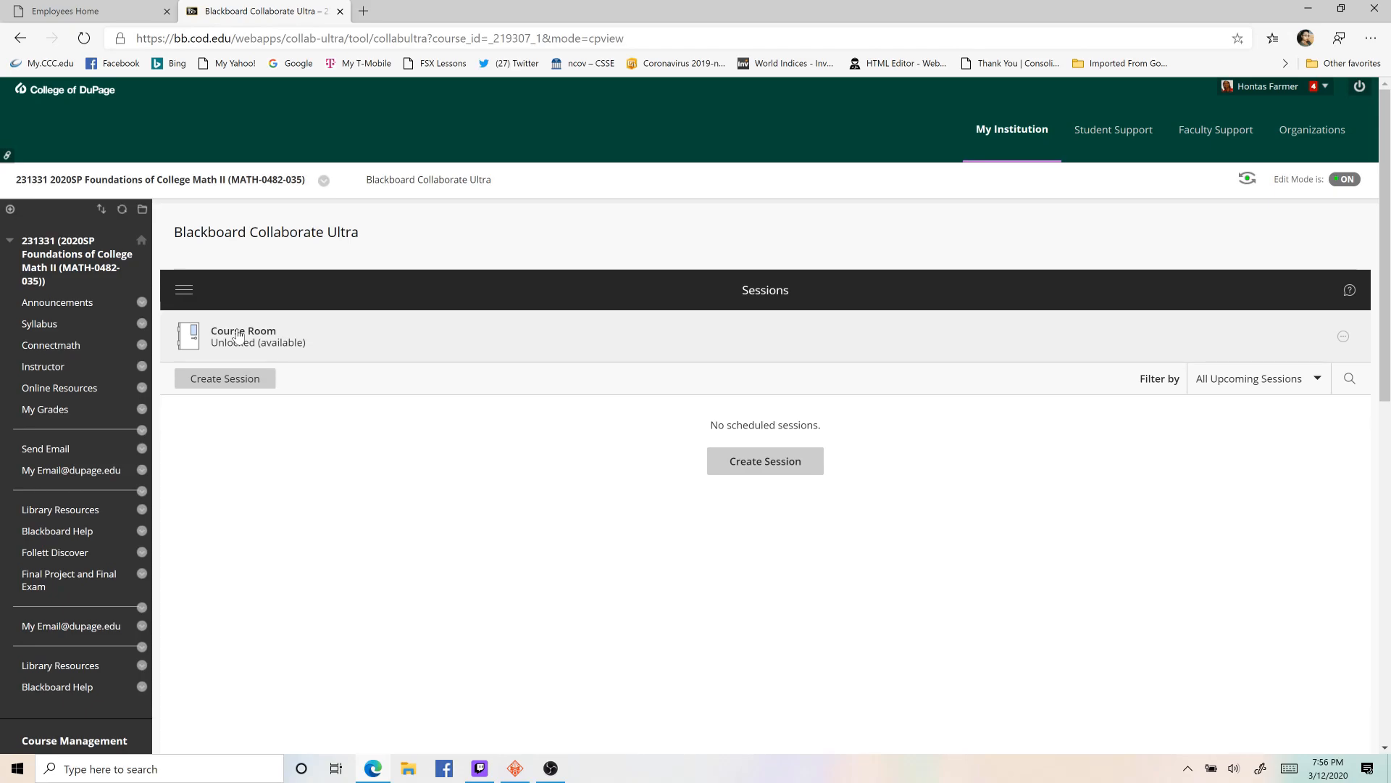
{"action": "left_click", "coordinate": [264, 378]}
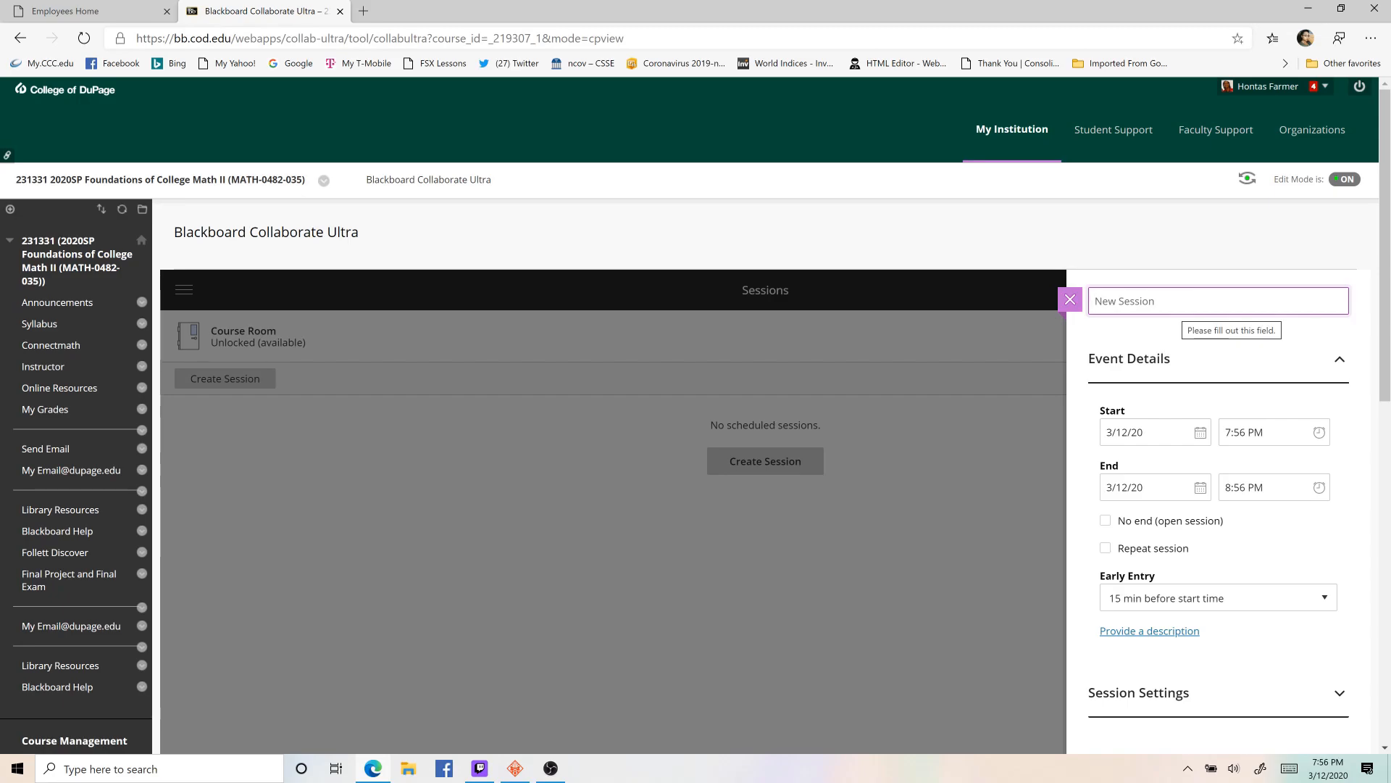
{"action": "type", "text": "Math 0482"}
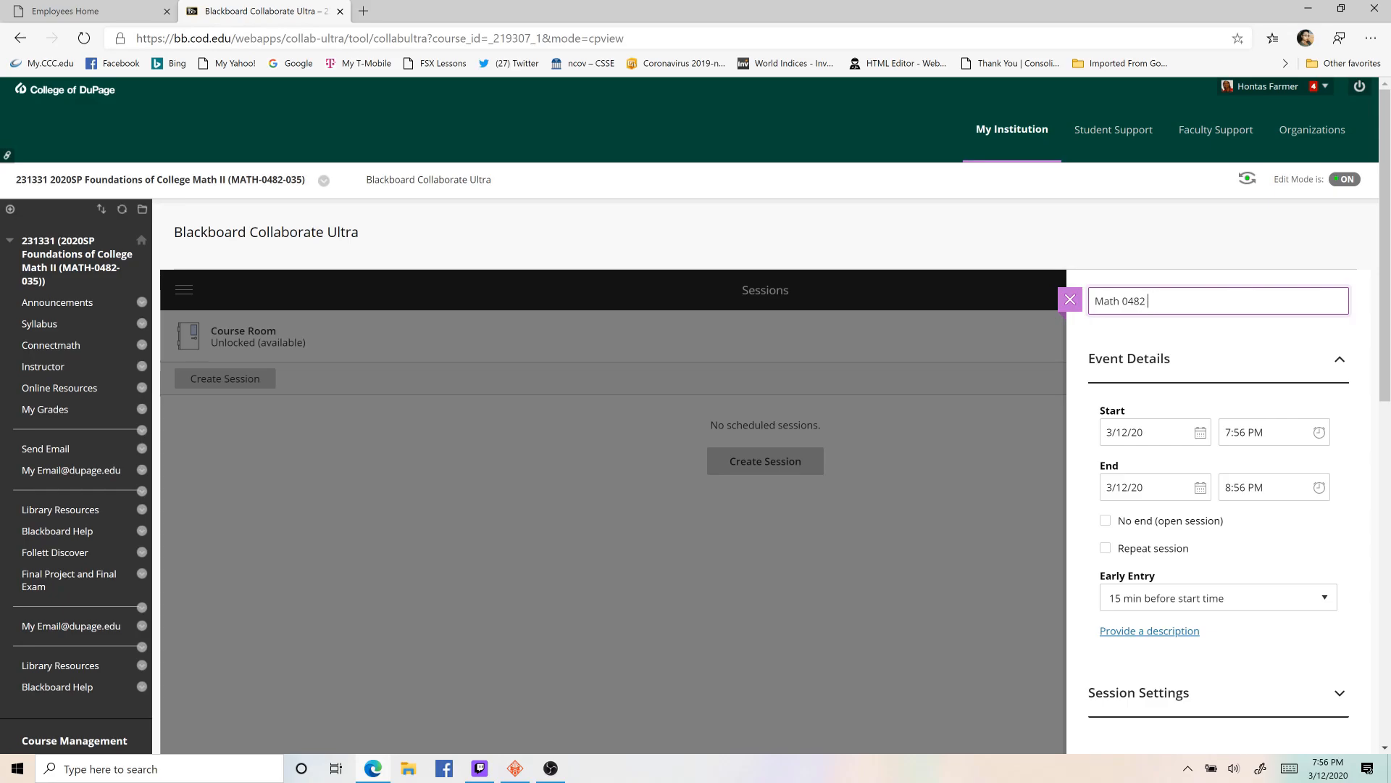
{"action": "type", "text": "Online Session"}
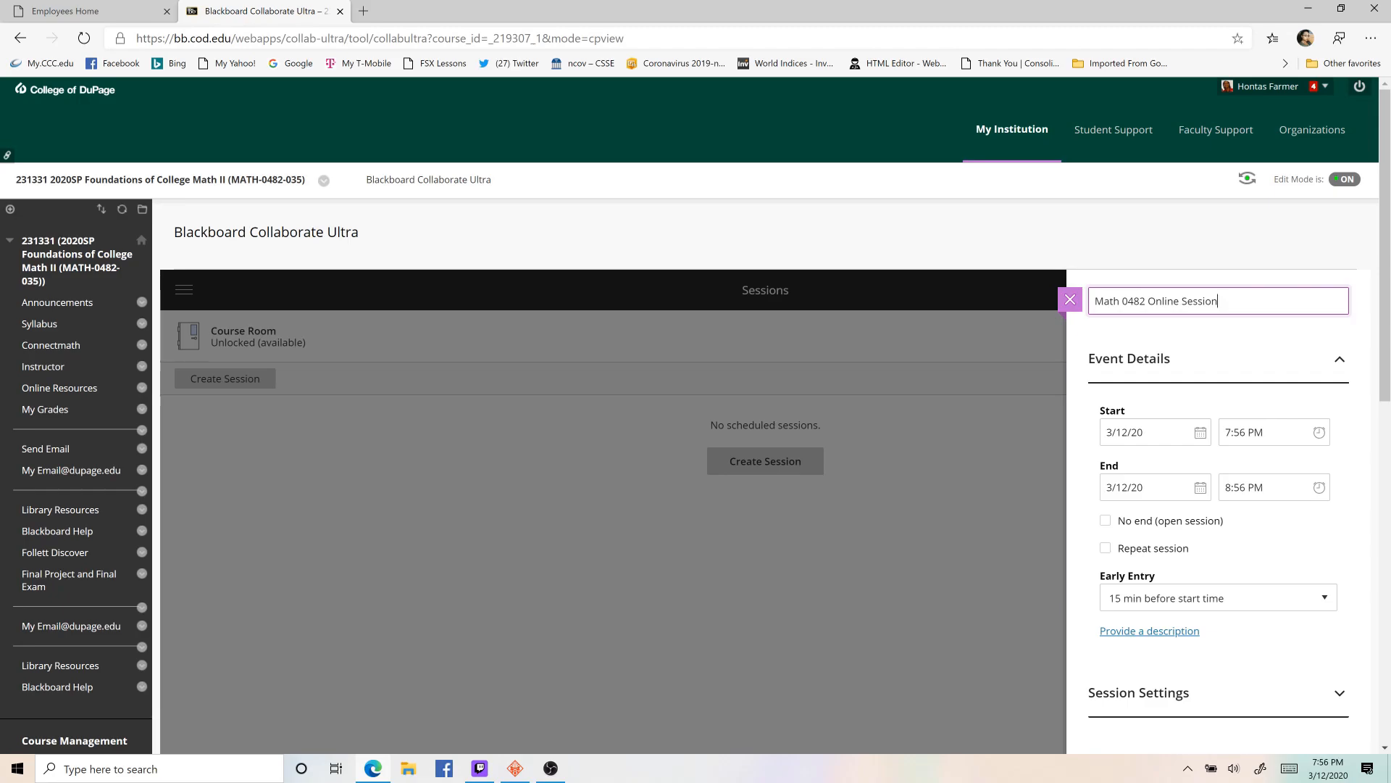
{"action": "key", "text": "Return"}
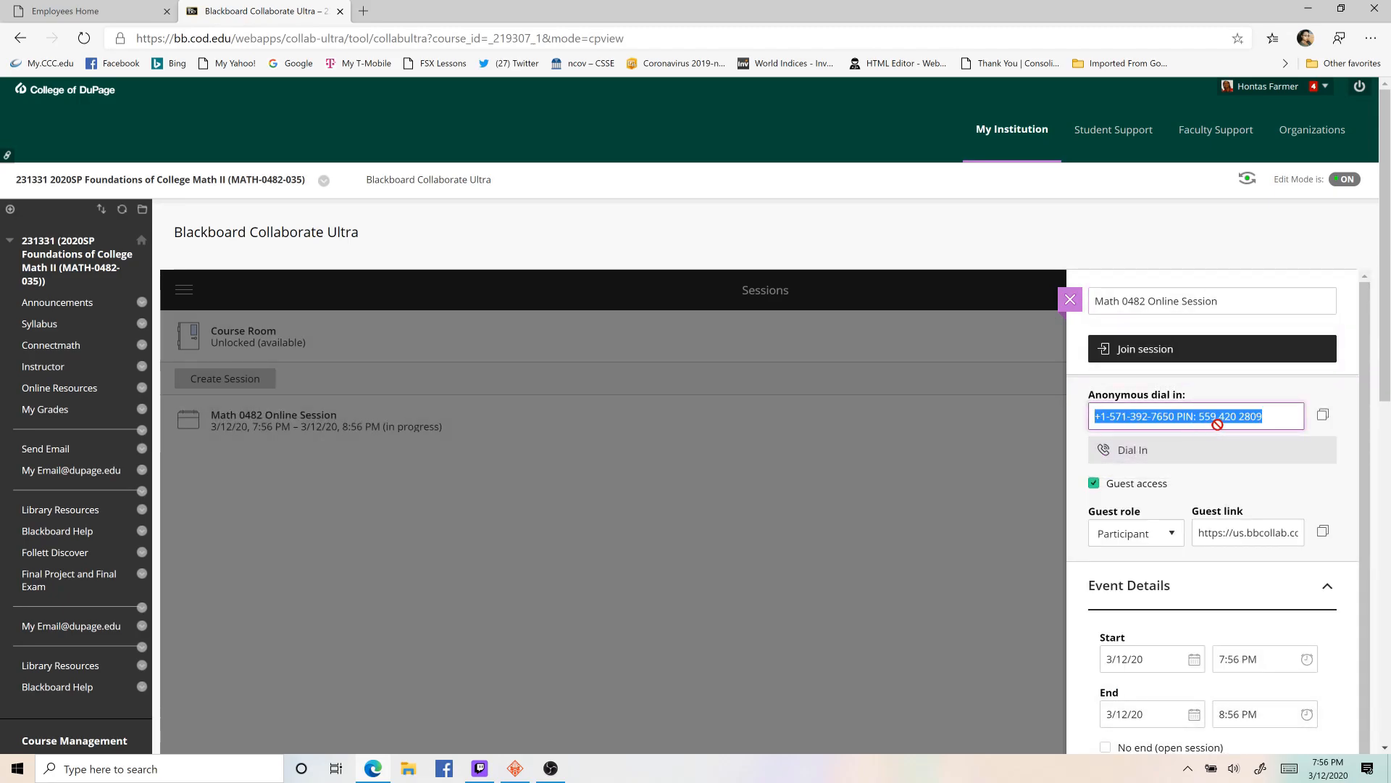
{"action": "left_click", "coordinate": [1282, 378]}
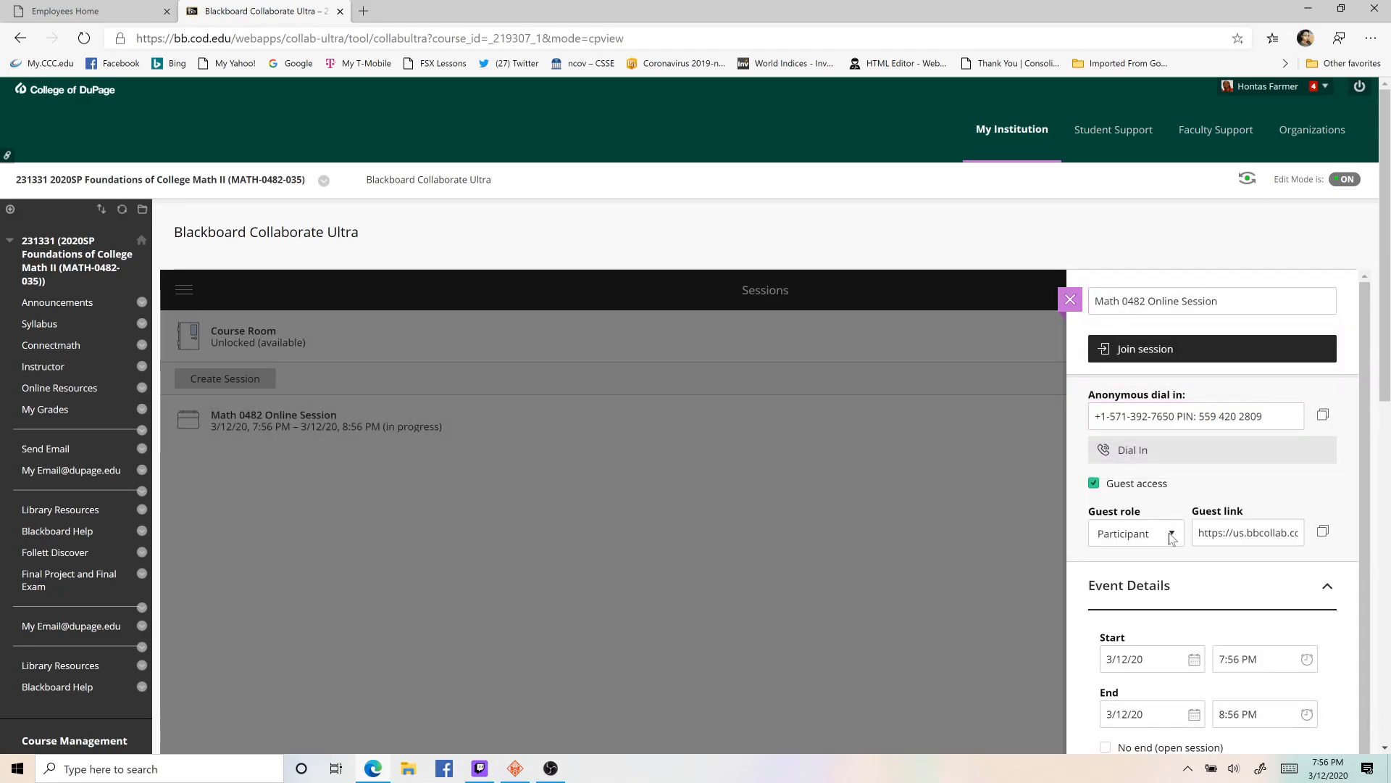
- Set the session's start date to 3/16/20 and its start time to 12:30 AM in the event details
{"action": "scroll", "coordinate": [1171, 535], "scroll_direction": "down", "scroll_amount": 1}
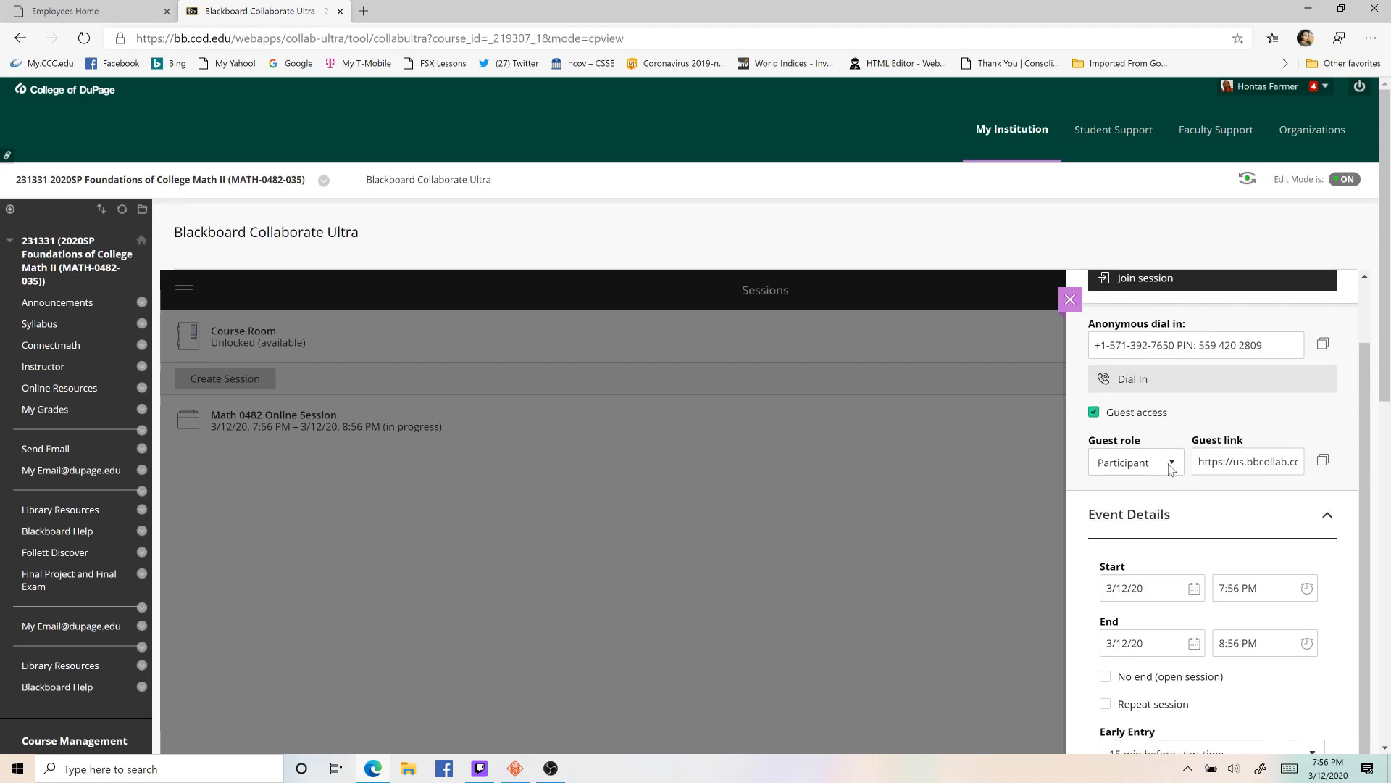
{"action": "scroll", "coordinate": [1169, 571], "scroll_direction": "down", "scroll_amount": 1}
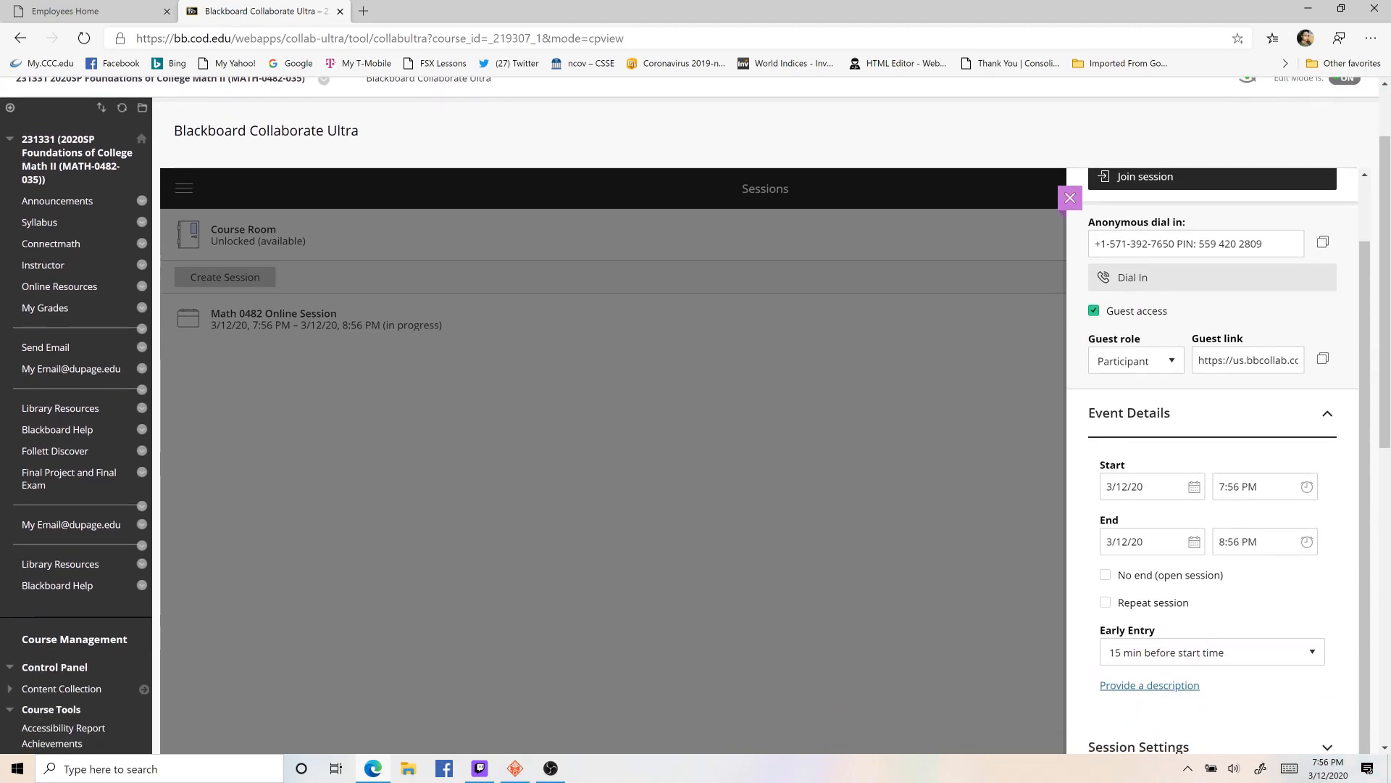
{"action": "left_click", "coordinate": [1195, 486]}
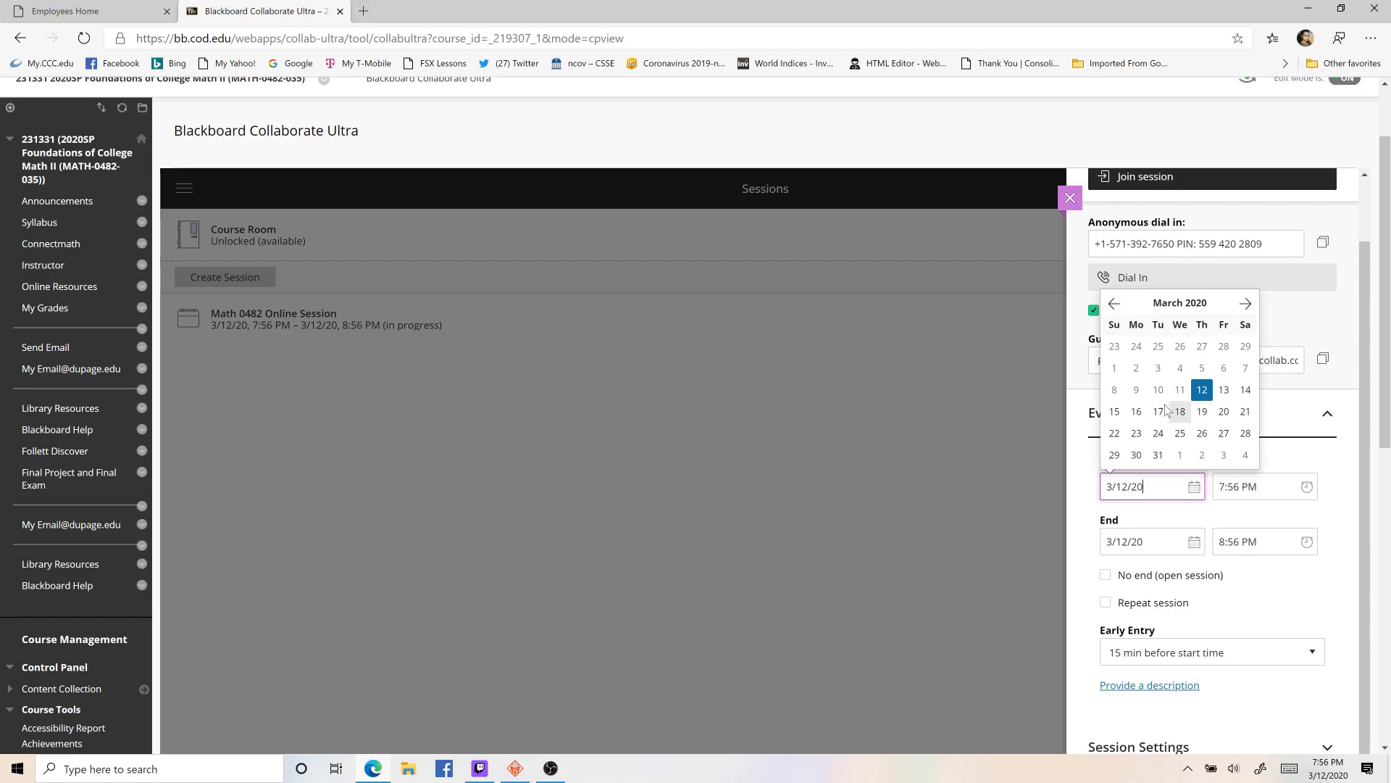
{"action": "left_click", "coordinate": [1137, 413]}
{"action": "left_click", "coordinate": [1228, 487]}
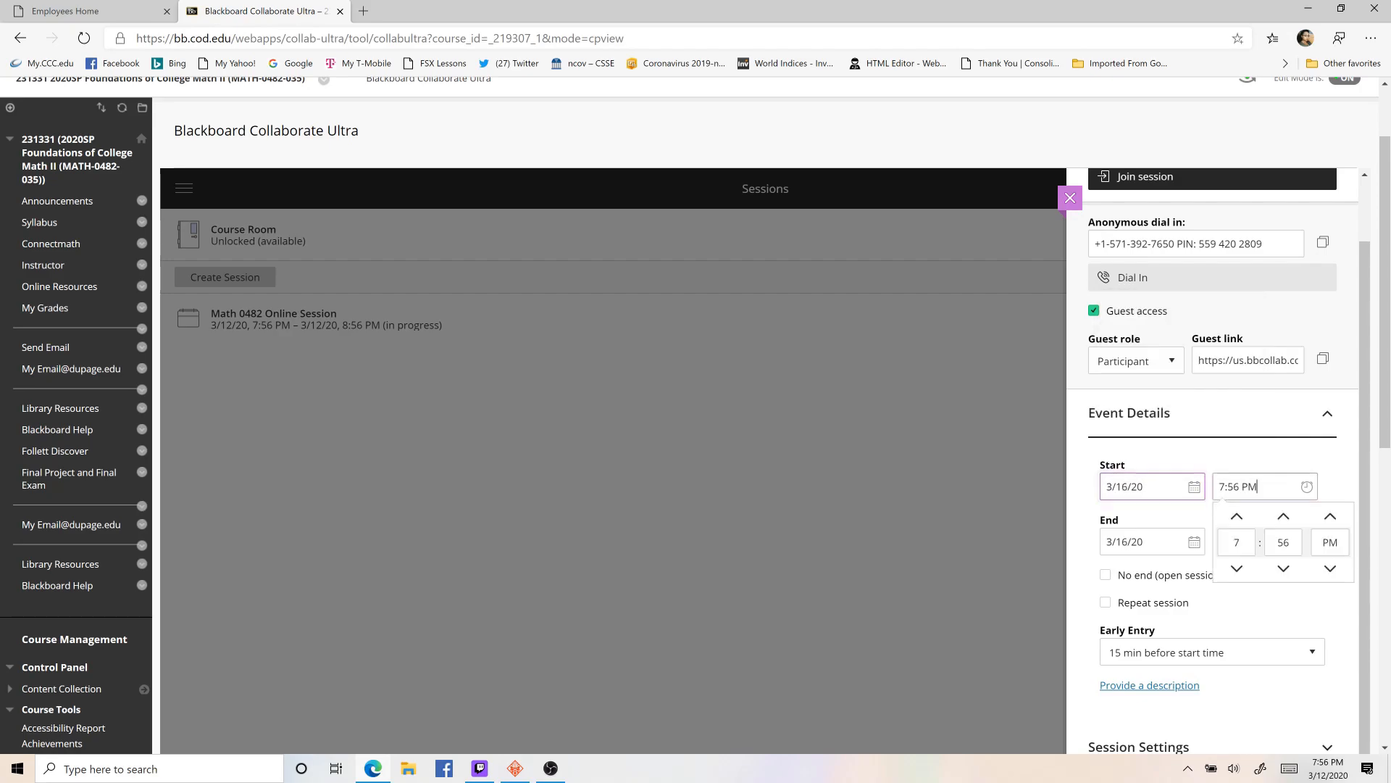
{"action": "left_click", "coordinate": [1237, 518]}
{"action": "left_click", "coordinate": [1238, 517]}
{"action": "left_click", "coordinate": [1237, 517]}
{"action": "left_click", "coordinate": [1237, 517]}
{"action": "double_click", "coordinate": [1283, 542]}
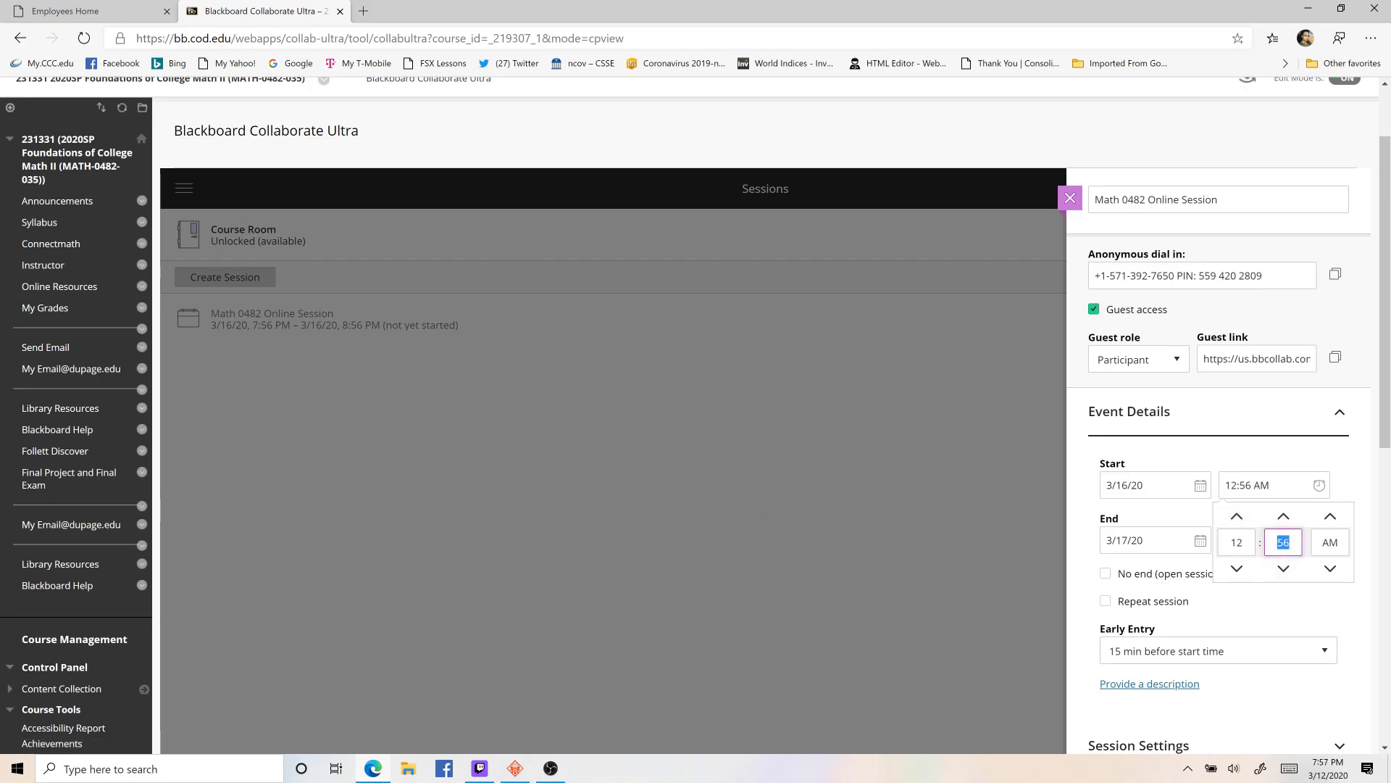
{"action": "type", "text": "30"}
- Set the session's end date to 3/18/20 and switch the start time to PM
{"action": "left_click", "coordinate": [1159, 541]}
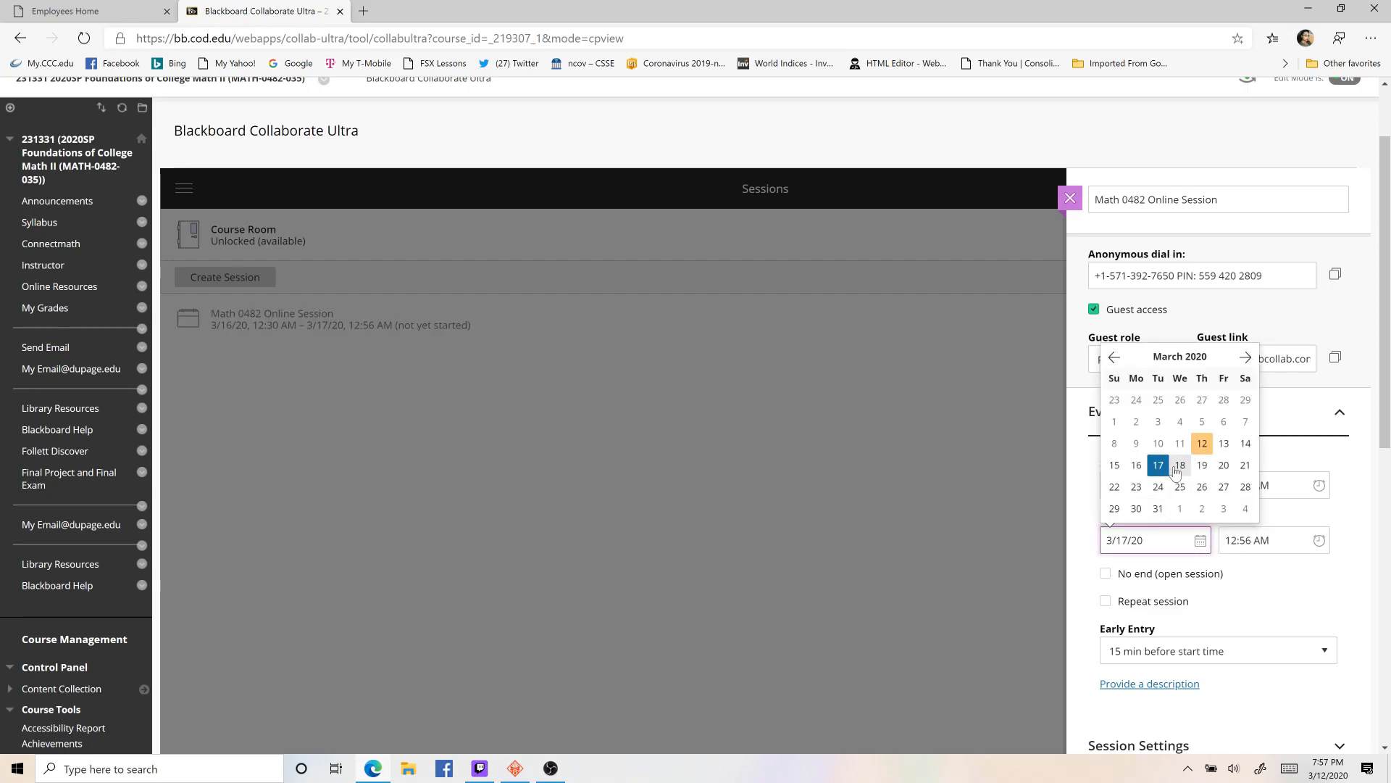
{"action": "left_click", "coordinate": [1177, 470]}
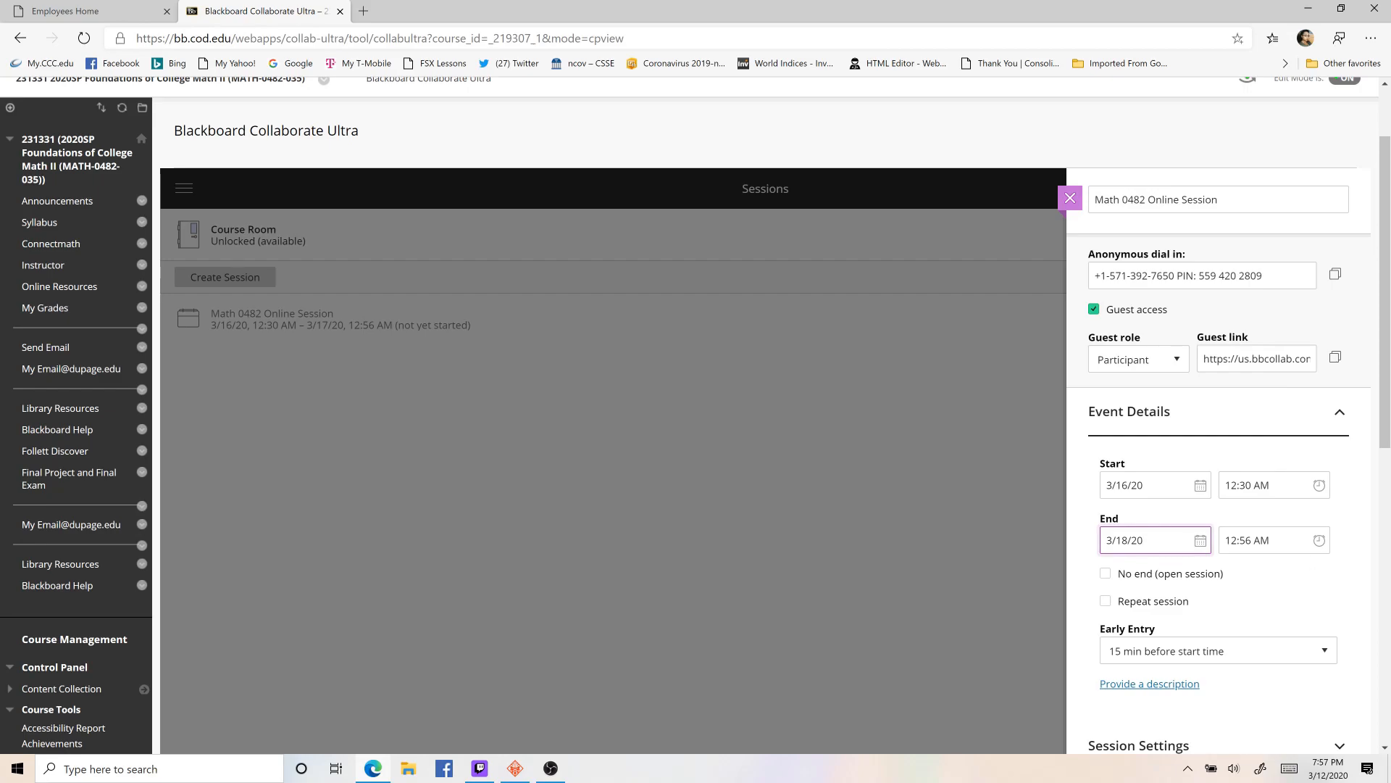
{"action": "left_click", "coordinate": [1318, 485]}
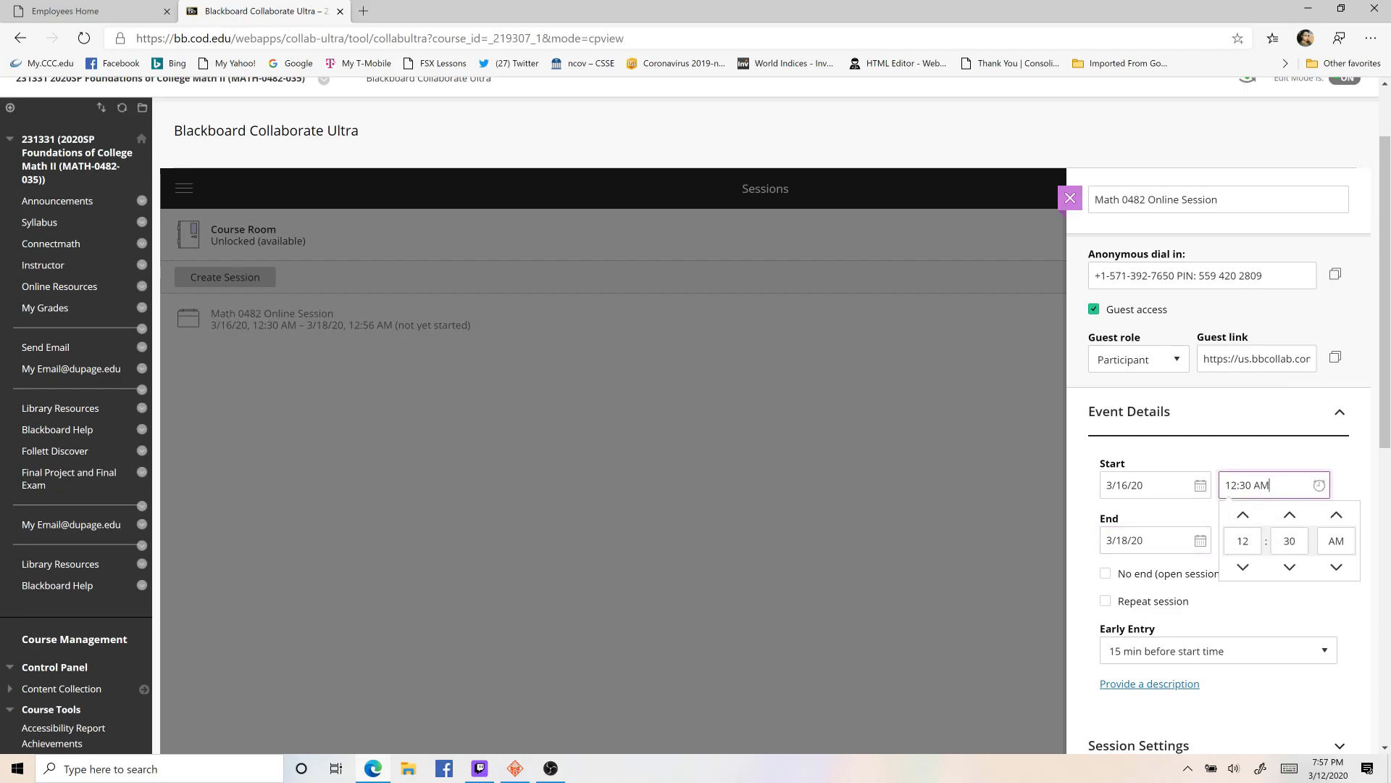
{"action": "left_click", "coordinate": [1337, 567]}
{"action": "left_click", "coordinate": [1330, 590]}
- Set the session's end time to 2:55 PM
{"action": "left_click", "coordinate": [1318, 541]}
{"action": "left_click", "coordinate": [1243, 510]}
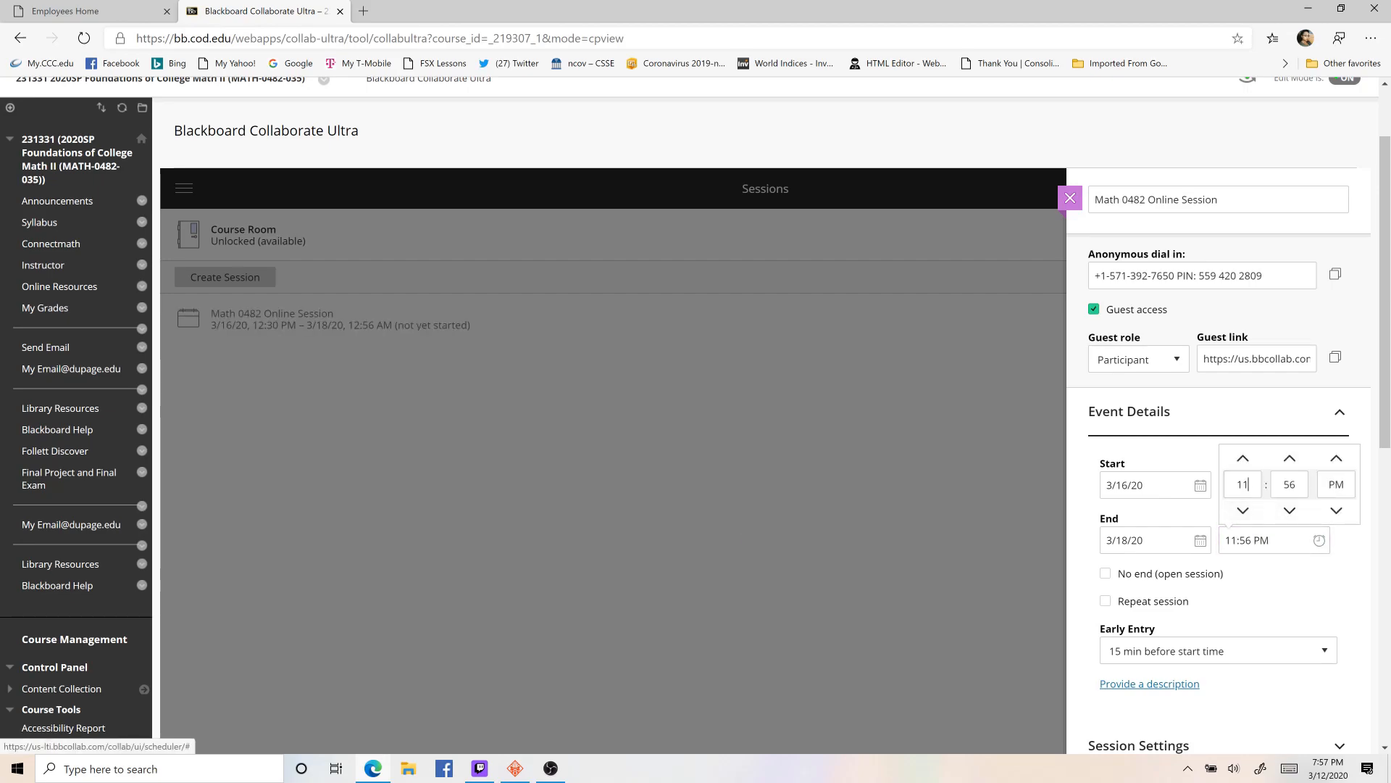
{"action": "type", "text": "2"}
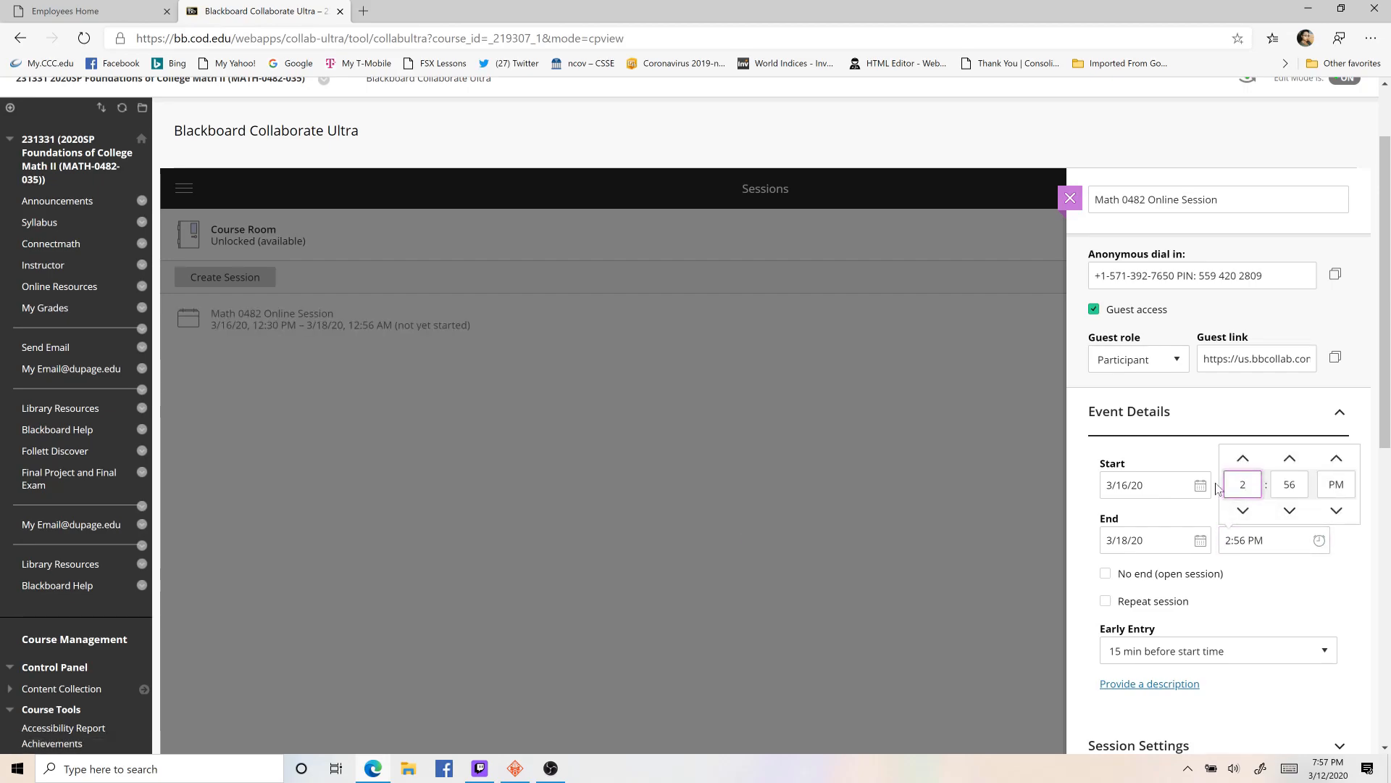
{"action": "key", "text": "Tab"}
{"action": "type", "text": "55"}
{"action": "left_click", "coordinate": [1294, 609]}
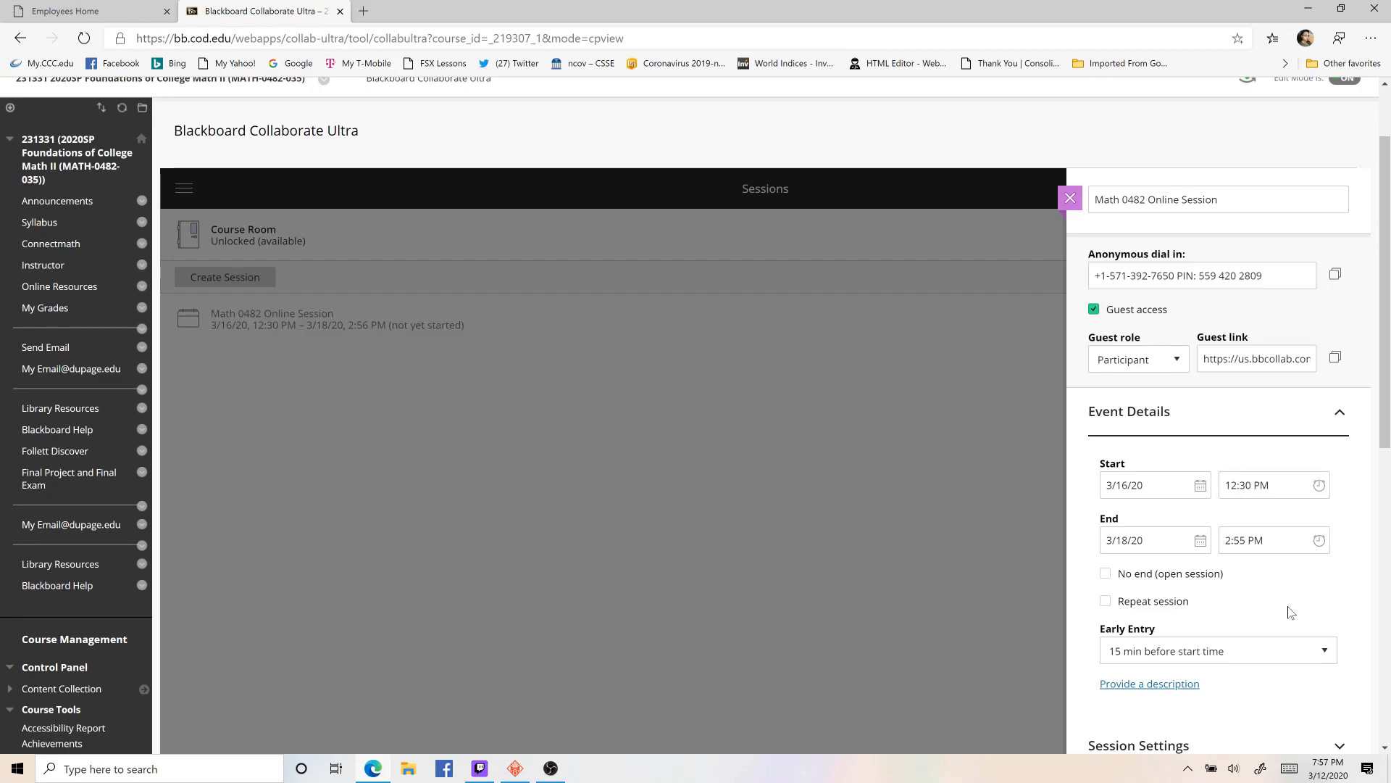
- Make the session repeat every week on Monday and Wednesday, and set its end date to 3/16/20
{"action": "scroll", "coordinate": [1237, 616], "scroll_direction": "down", "scroll_amount": 2}
{"action": "left_click", "coordinate": [1107, 501]}
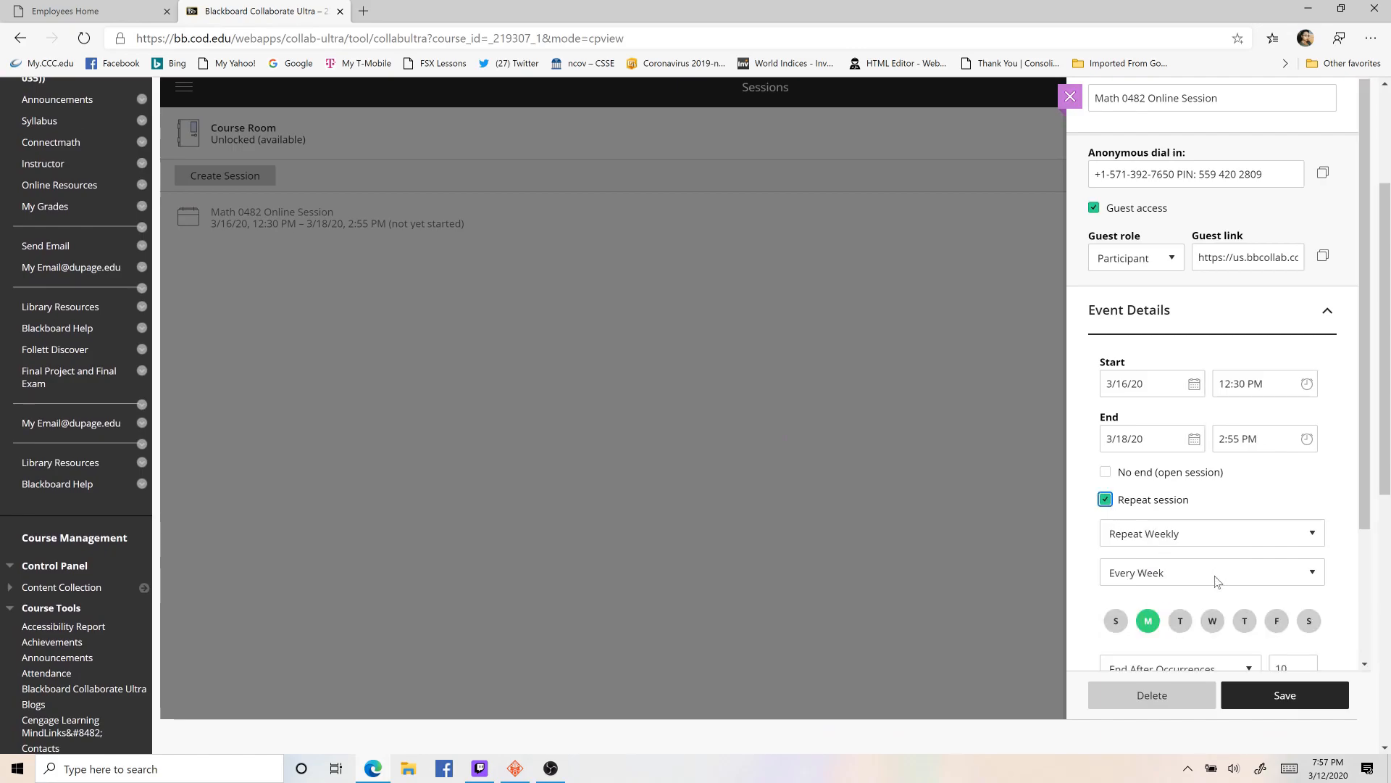
{"action": "left_click", "coordinate": [1212, 621]}
{"action": "scroll", "coordinate": [1247, 621], "scroll_direction": "down", "scroll_amount": 3}
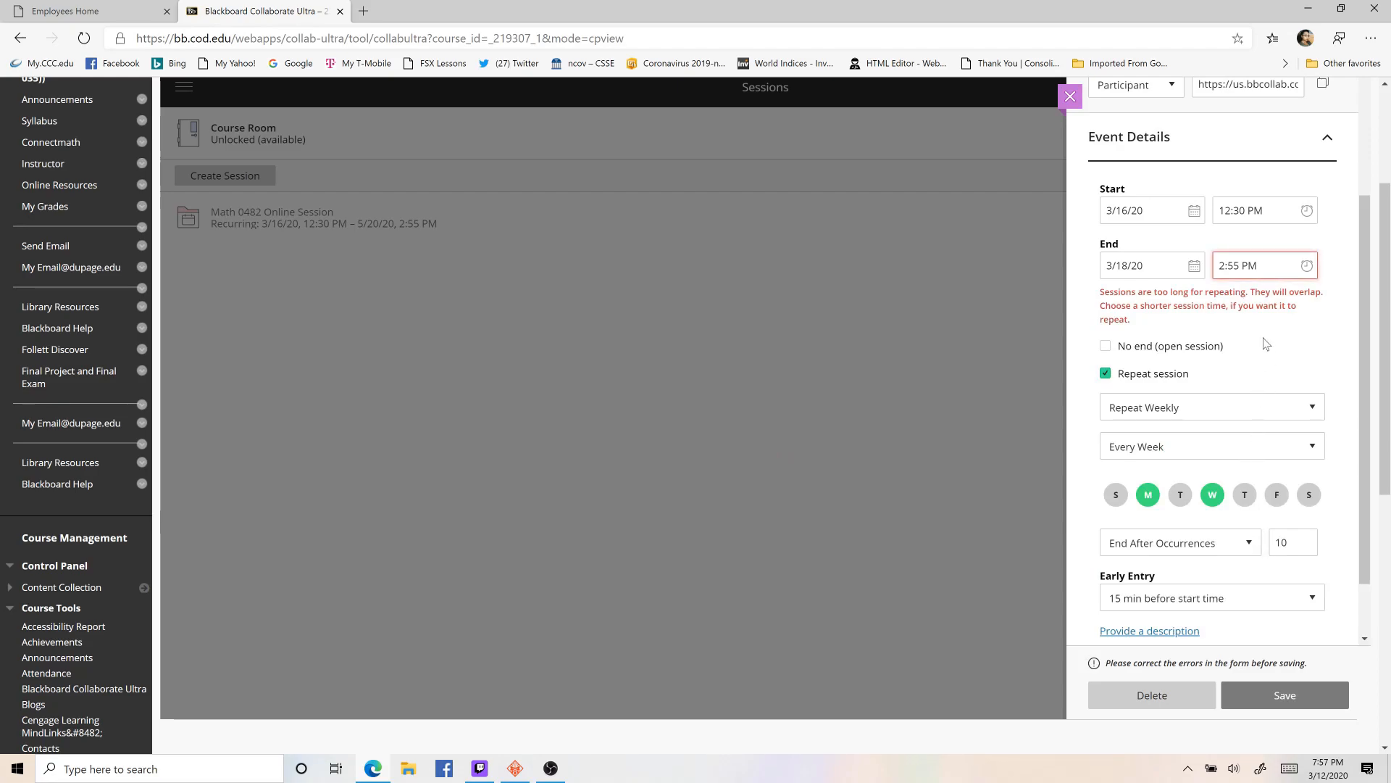
{"action": "left_click", "coordinate": [1159, 267]}
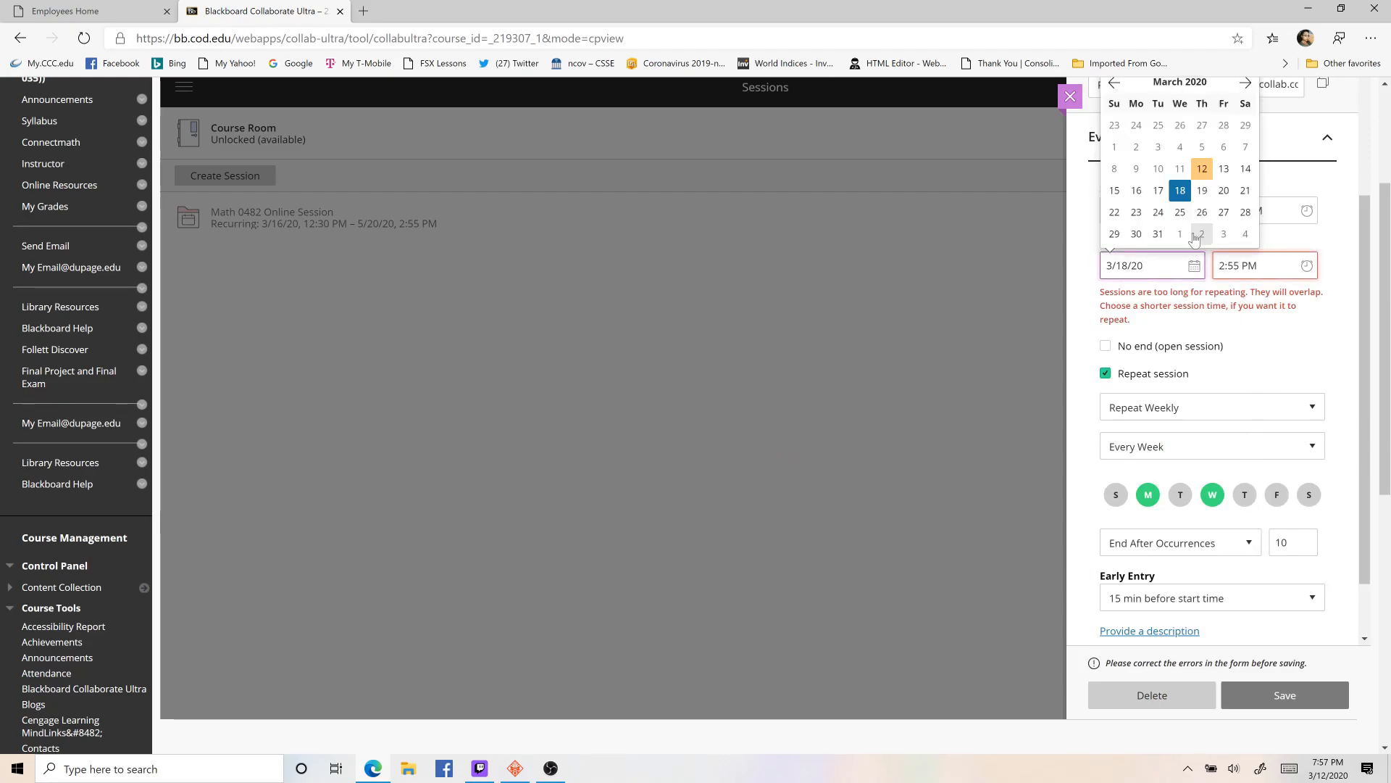
{"action": "left_click", "coordinate": [1137, 191]}
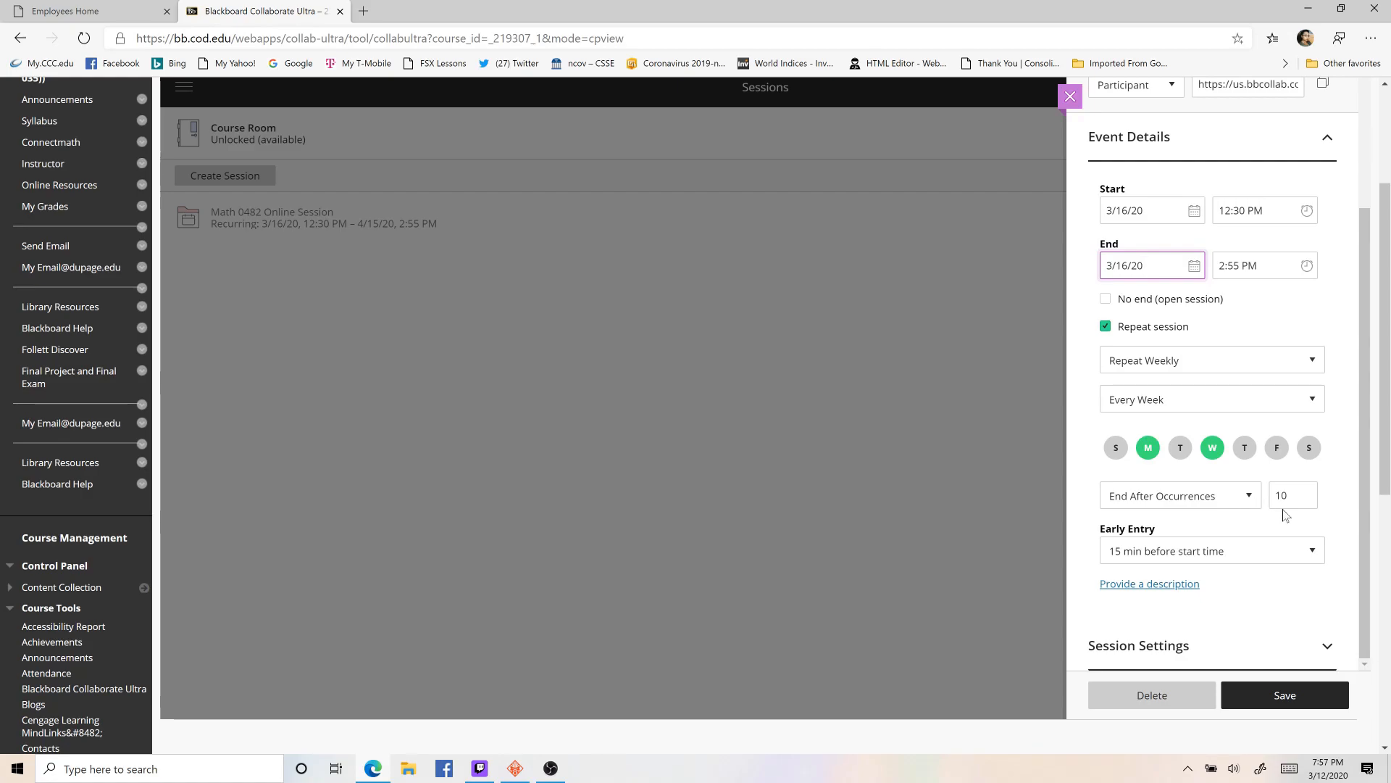
- Set the recurring session to end on a date and choose 4/19/20
{"action": "left_click", "coordinate": [1256, 502]}
{"action": "left_click", "coordinate": [1193, 552]}
{"action": "left_click", "coordinate": [1304, 495]}
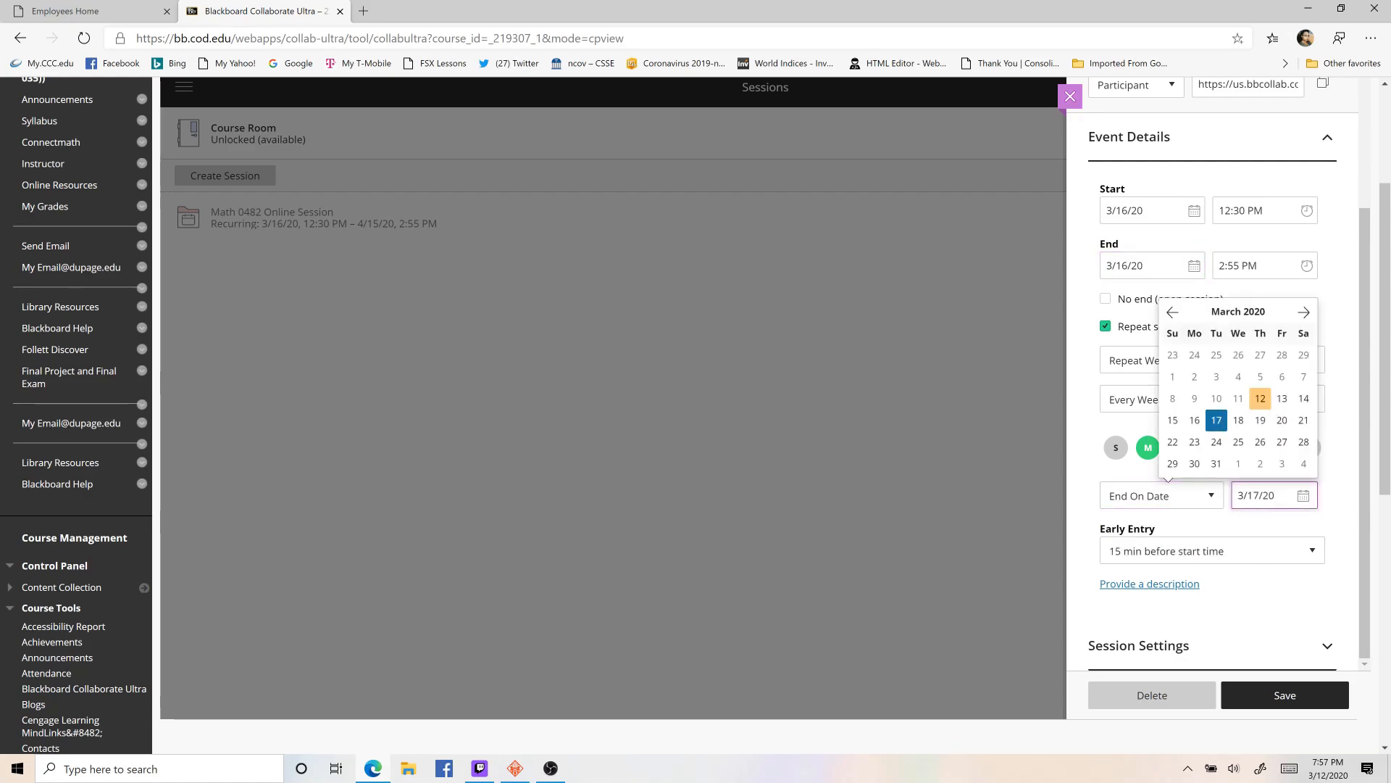
{"action": "left_click", "coordinate": [1304, 317]}
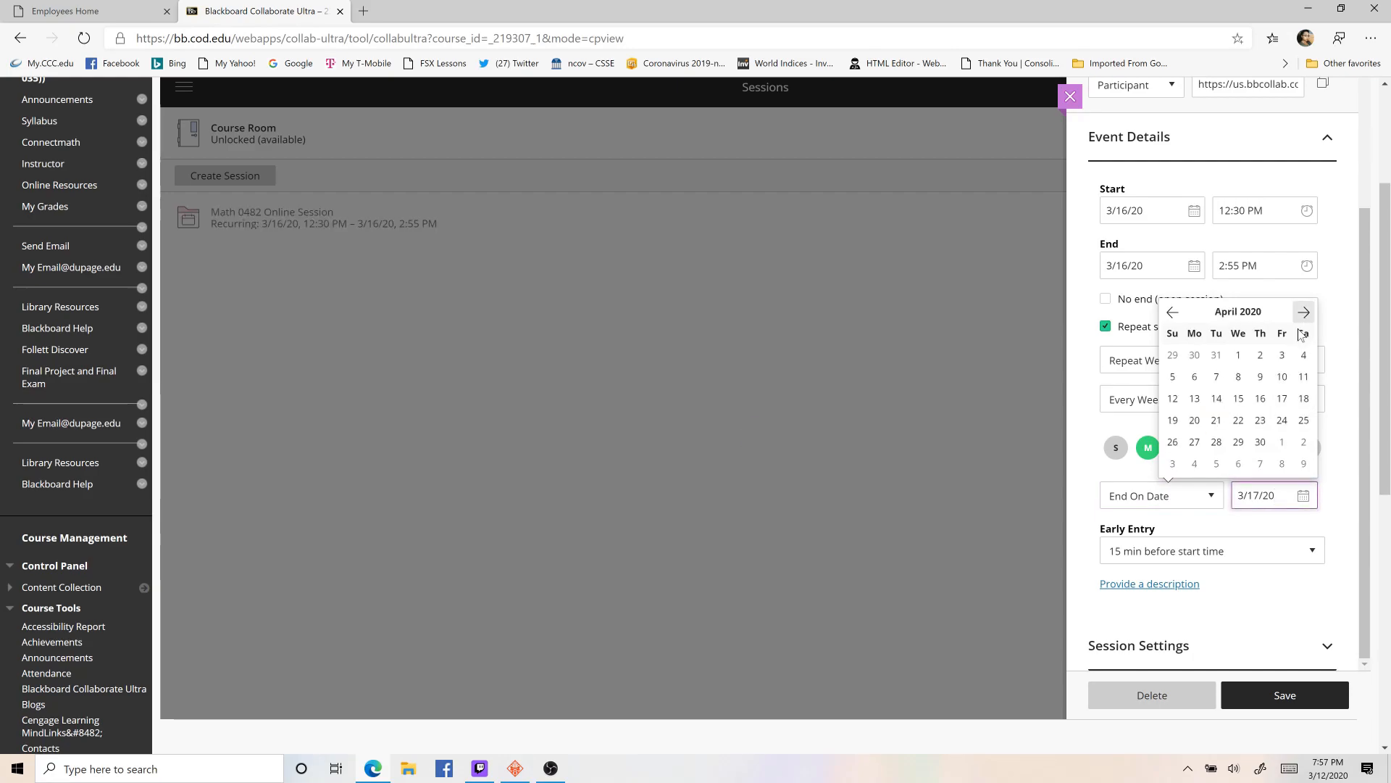
{"action": "left_click", "coordinate": [1182, 423]}
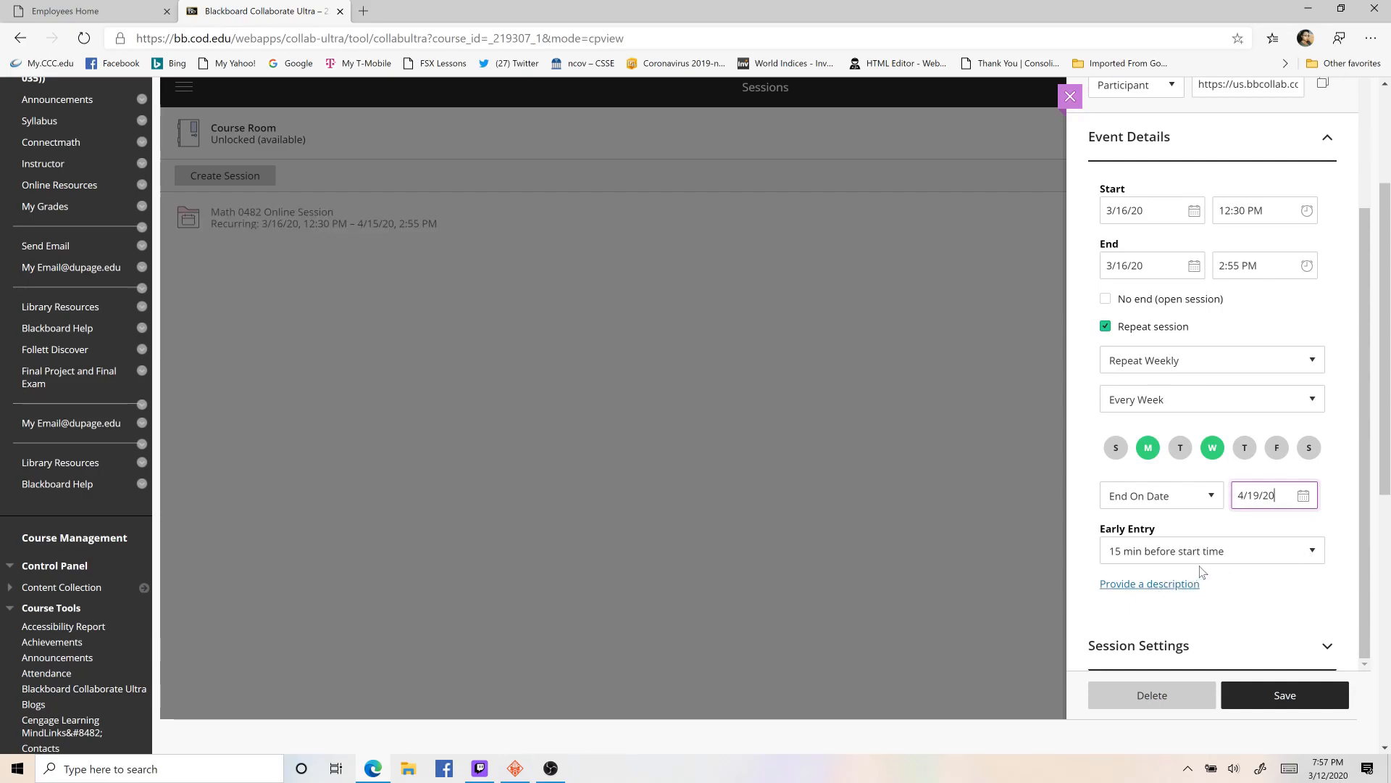
- Expand the session settings and enable moderator supervision of all private chats
{"action": "scroll", "coordinate": [1228, 553], "scroll_direction": "up", "scroll_amount": 2}
{"action": "scroll", "coordinate": [1228, 553], "scroll_direction": "down", "scroll_amount": 1}
{"action": "scroll", "coordinate": [1230, 553], "scroll_direction": "up", "scroll_amount": 1}
{"action": "scroll", "coordinate": [1230, 553], "scroll_direction": "up", "scroll_amount": 1}
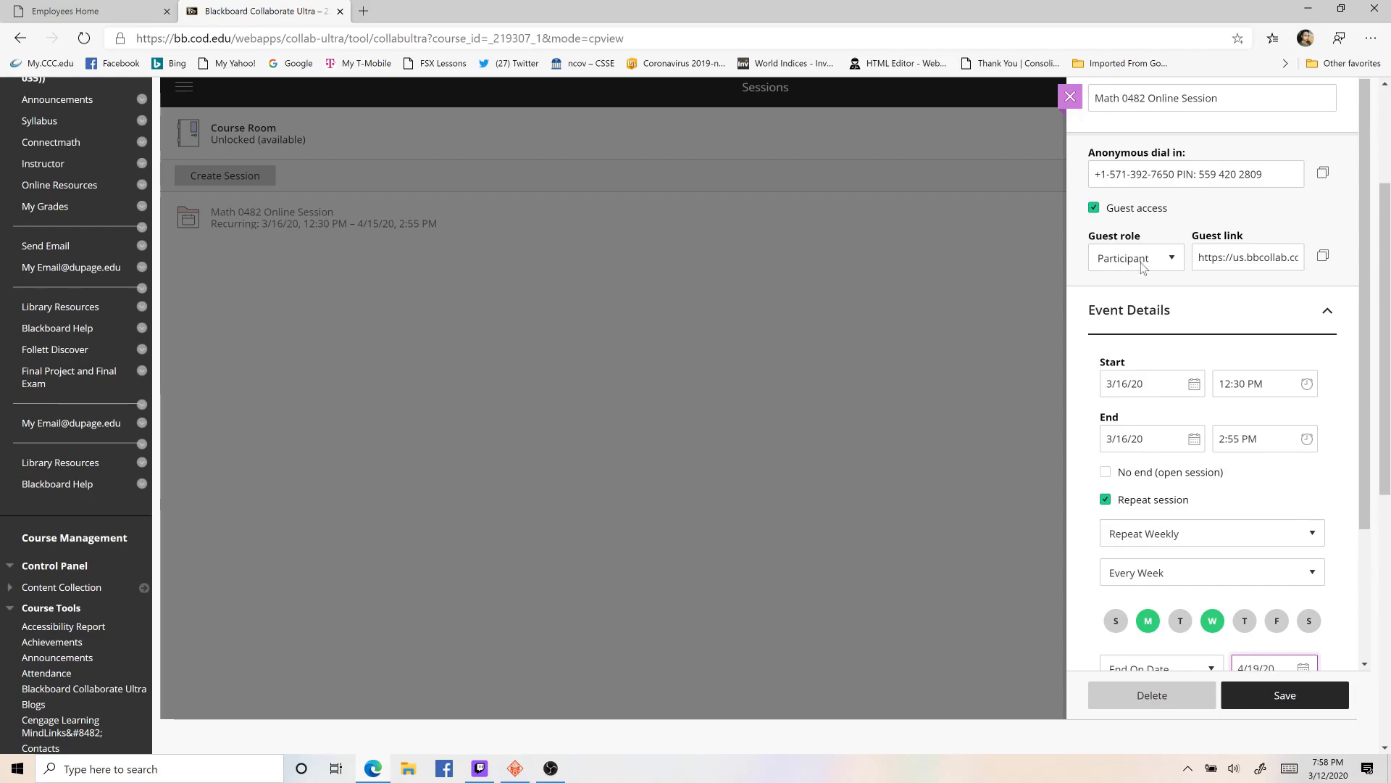
{"action": "scroll", "coordinate": [1212, 433], "scroll_direction": "down", "scroll_amount": 6}
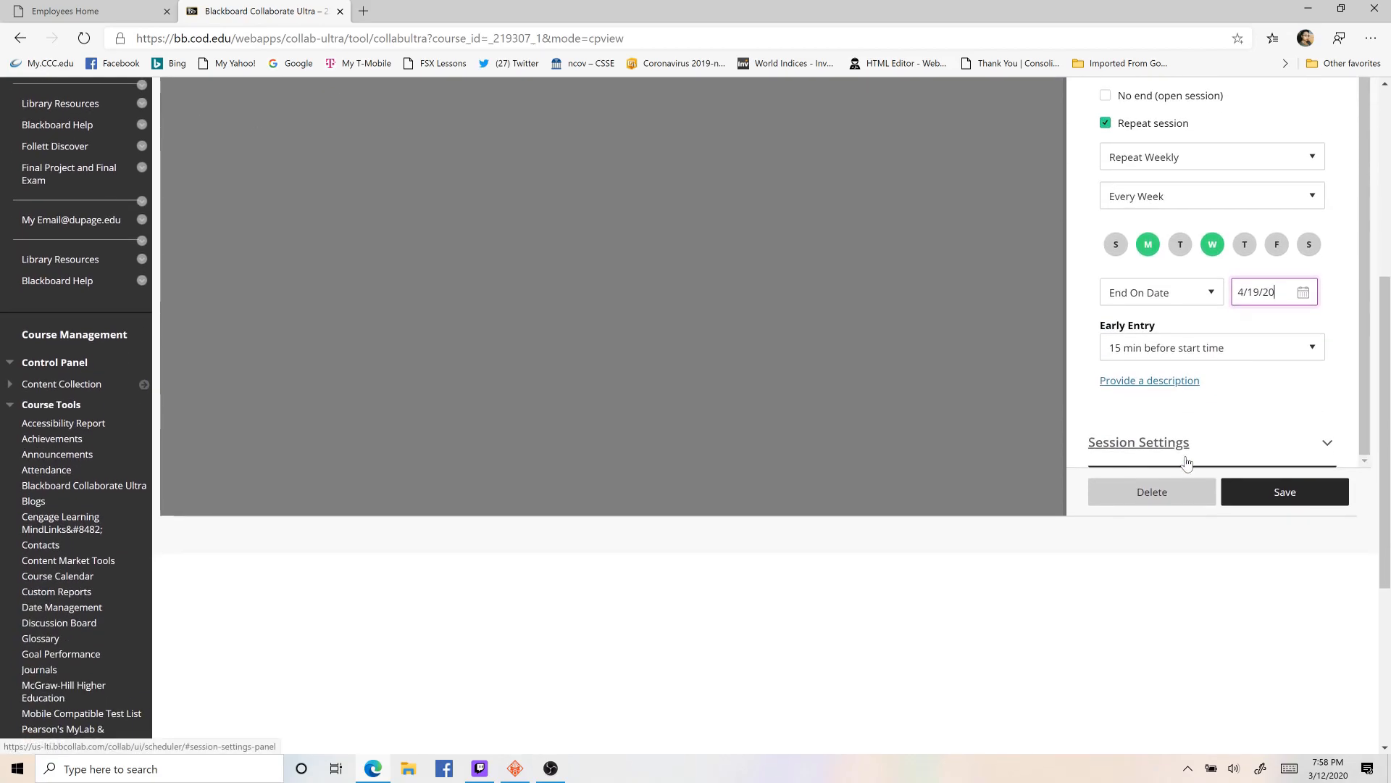
{"action": "left_click", "coordinate": [1259, 445]}
{"action": "scroll", "coordinate": [1203, 442], "scroll_direction": "down", "scroll_amount": 3}
{"action": "scroll", "coordinate": [1218, 413], "scroll_direction": "up", "scroll_amount": 3}
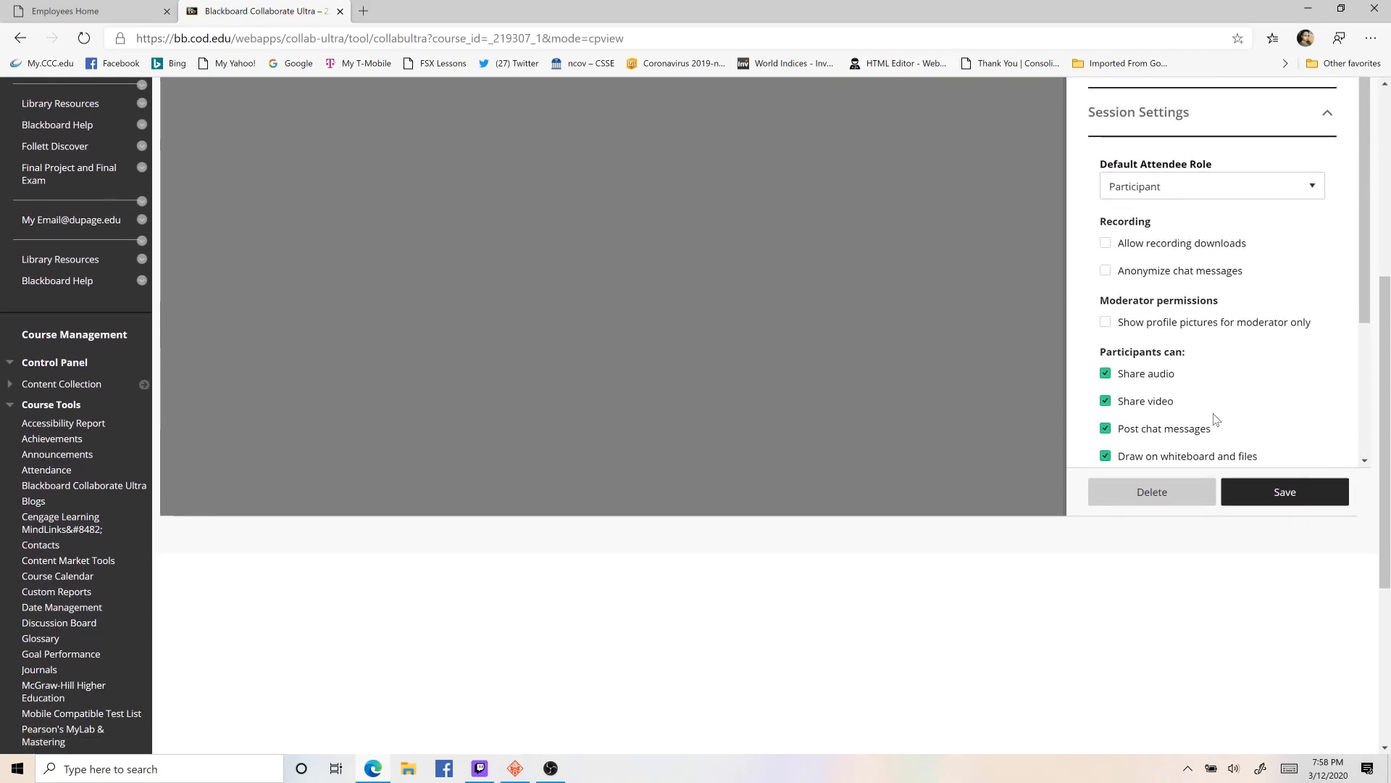
{"action": "scroll", "coordinate": [1053, 357], "scroll_direction": "up", "scroll_amount": 3}
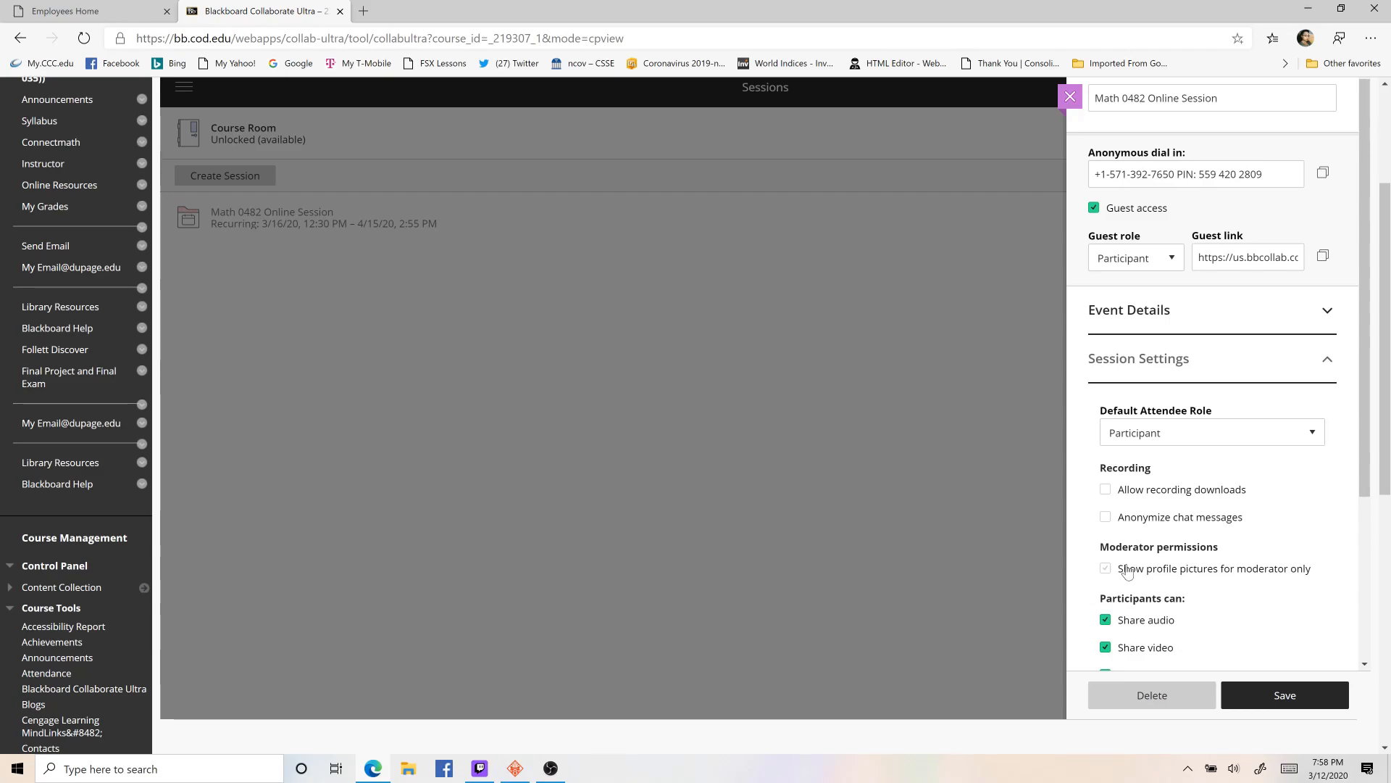
{"action": "scroll", "coordinate": [1116, 571], "scroll_direction": "down", "scroll_amount": 3}
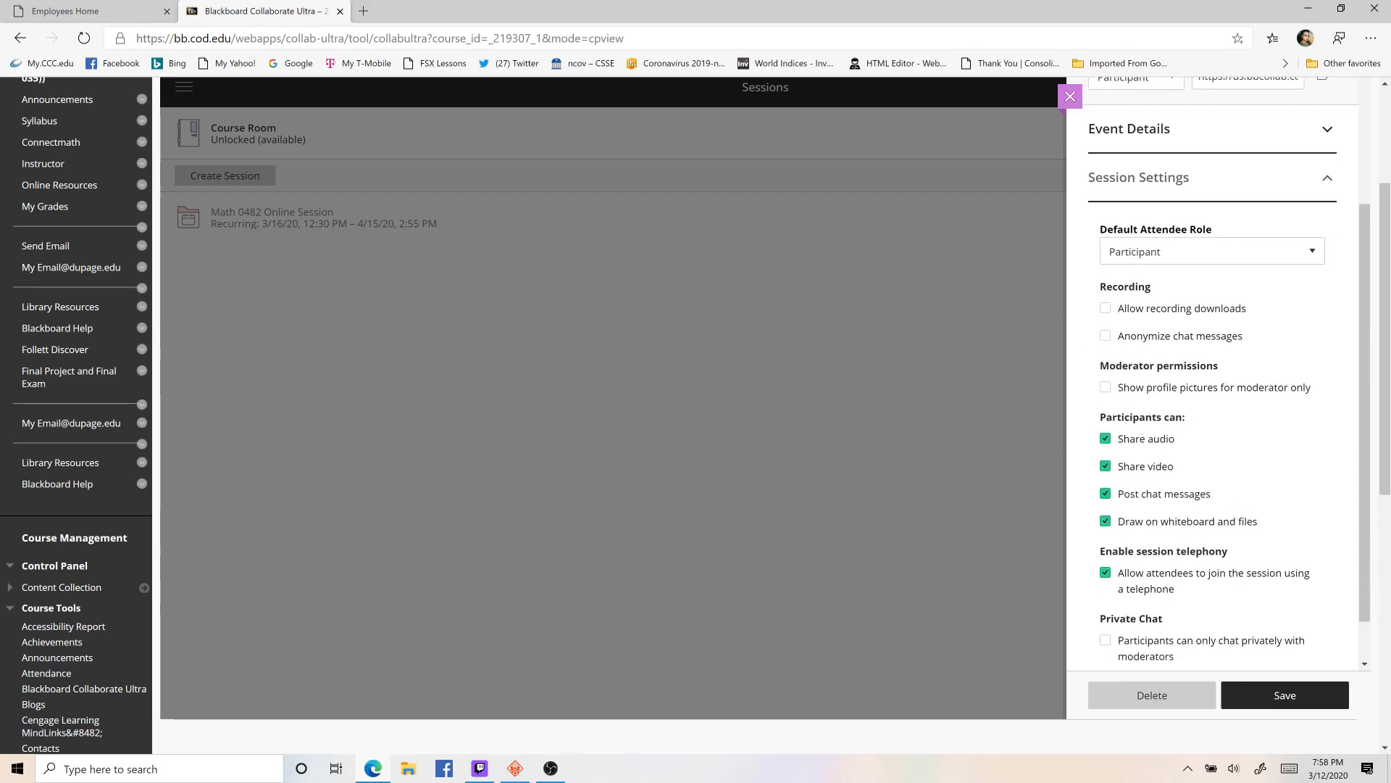
{"action": "scroll", "coordinate": [1150, 540], "scroll_direction": "down", "scroll_amount": 1}
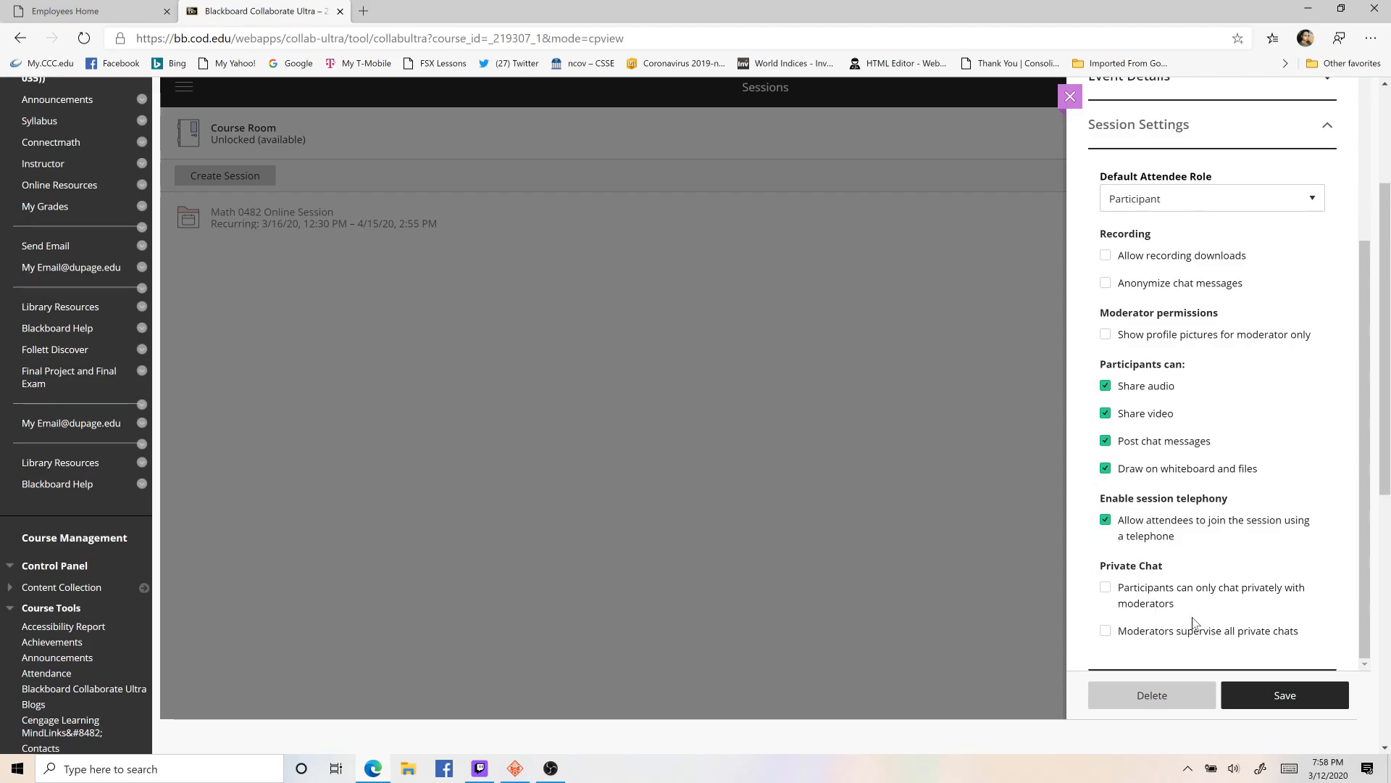
{"action": "left_click", "coordinate": [1106, 631]}
- Allow recording downloads for the session and save it
{"action": "scroll", "coordinate": [1242, 542], "scroll_direction": "up", "scroll_amount": 6}
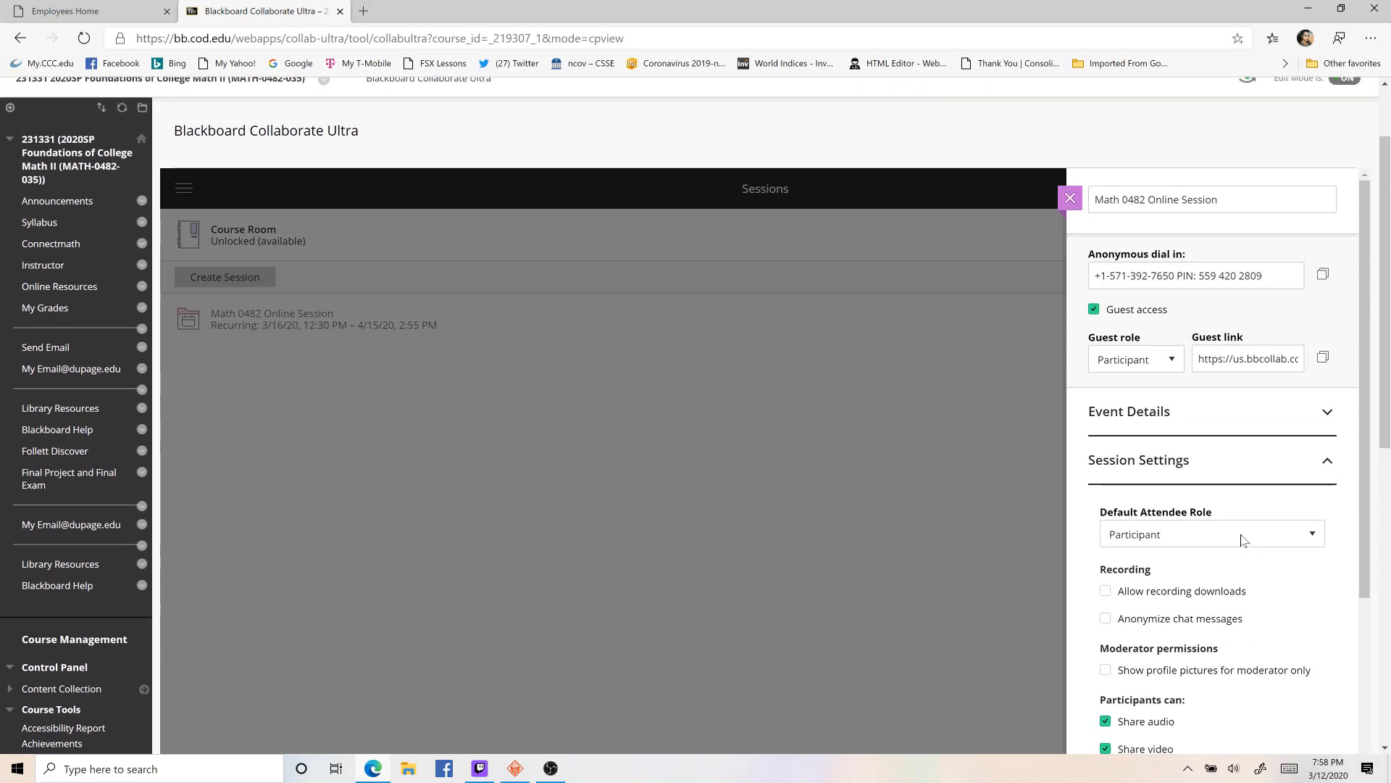
{"action": "left_click", "coordinate": [1106, 592]}
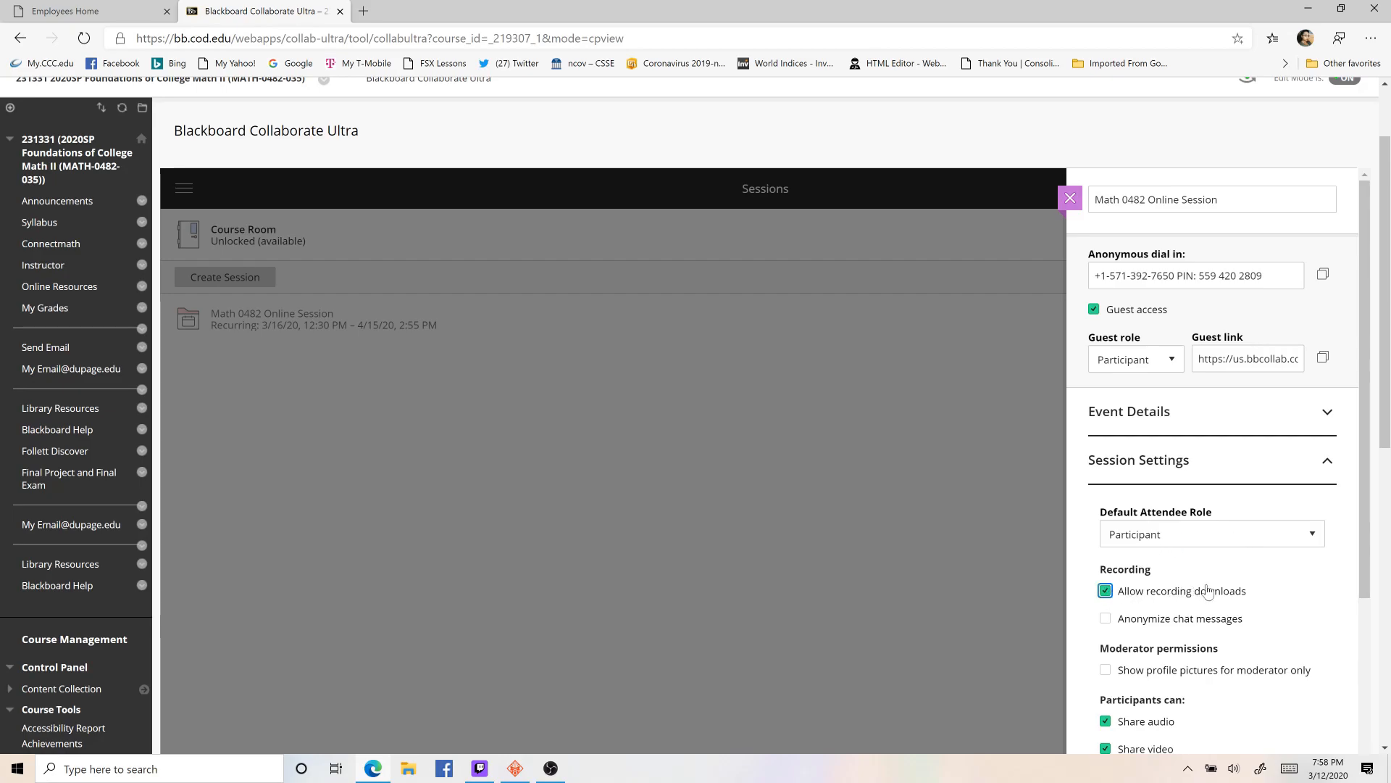
{"action": "scroll", "coordinate": [1208, 592], "scroll_direction": "up", "scroll_amount": 1}
{"action": "scroll", "coordinate": [1208, 592], "scroll_direction": "down", "scroll_amount": 4}
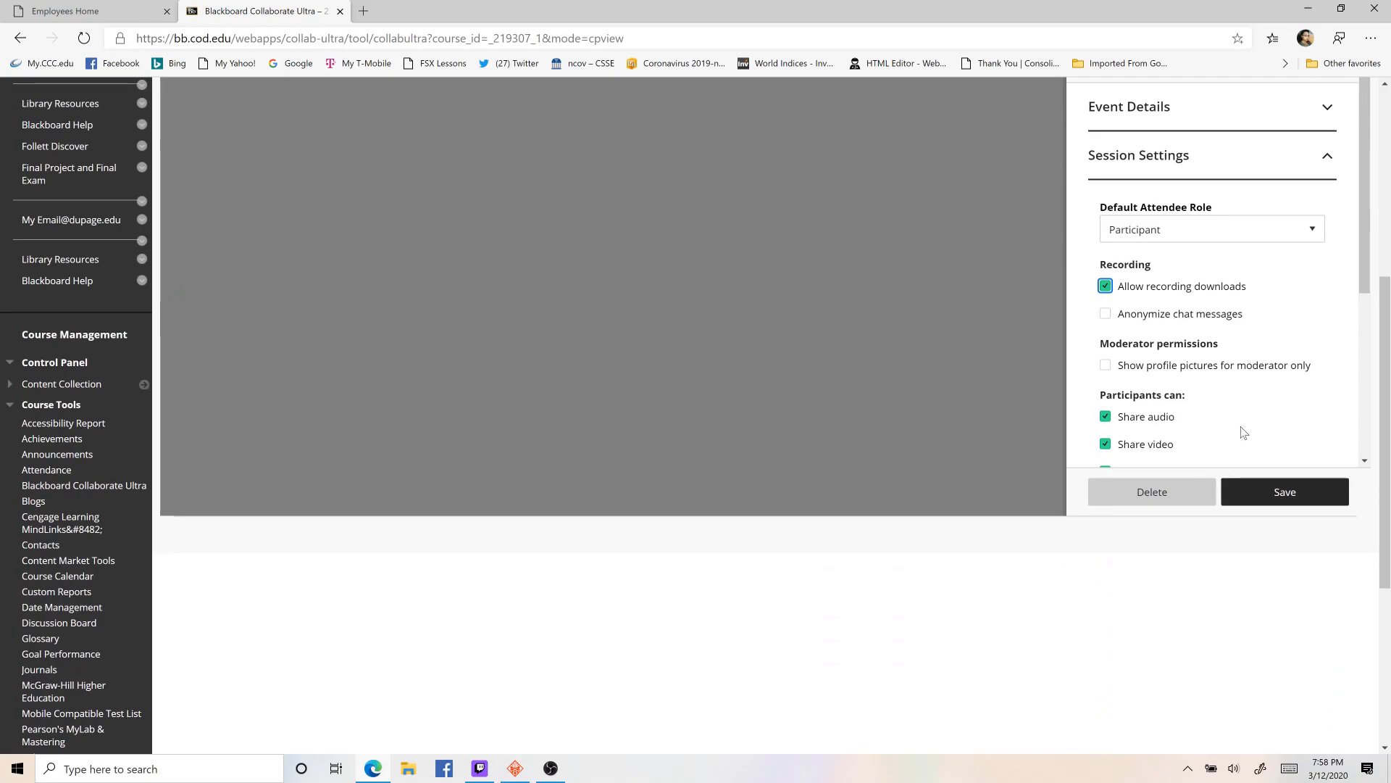
{"action": "scroll", "coordinate": [1327, 369], "scroll_direction": "down", "scroll_amount": 1}
{"action": "scroll", "coordinate": [984, 321], "scroll_direction": "up", "scroll_amount": 3}
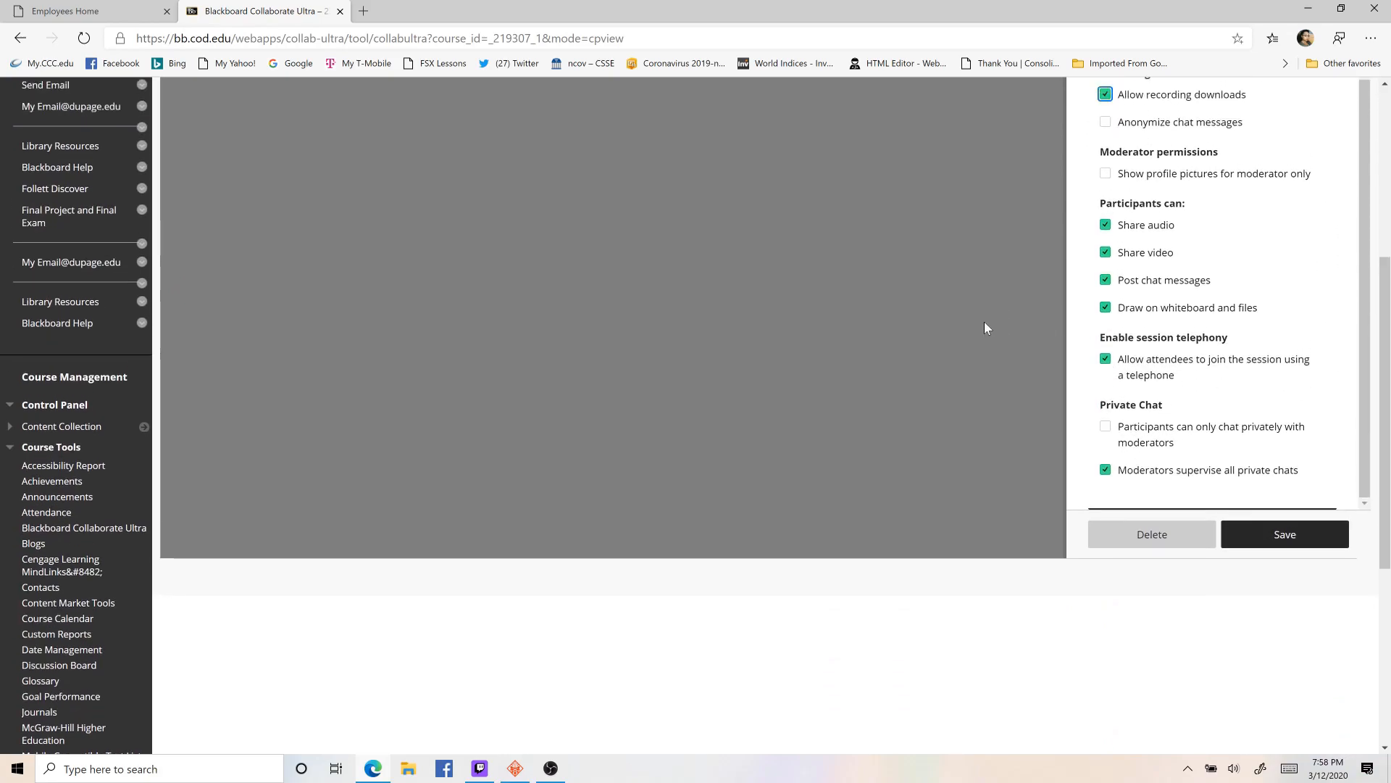
{"action": "scroll", "coordinate": [1119, 493], "scroll_direction": "down", "scroll_amount": 4}
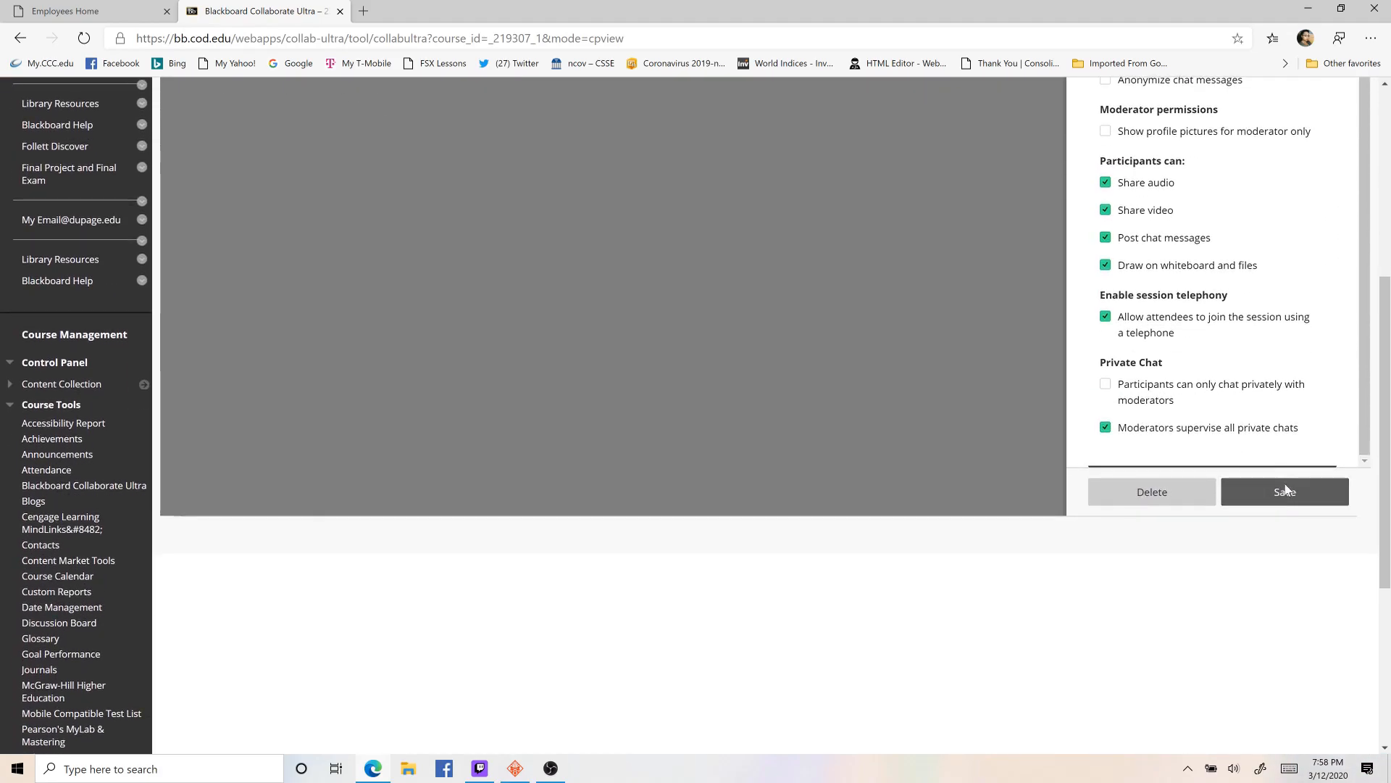
{"action": "left_click", "coordinate": [1284, 490]}
- Open the Course Room, join it, and allow the site to use the microphone
{"action": "scroll", "coordinate": [1246, 469], "scroll_direction": "up", "scroll_amount": 4}
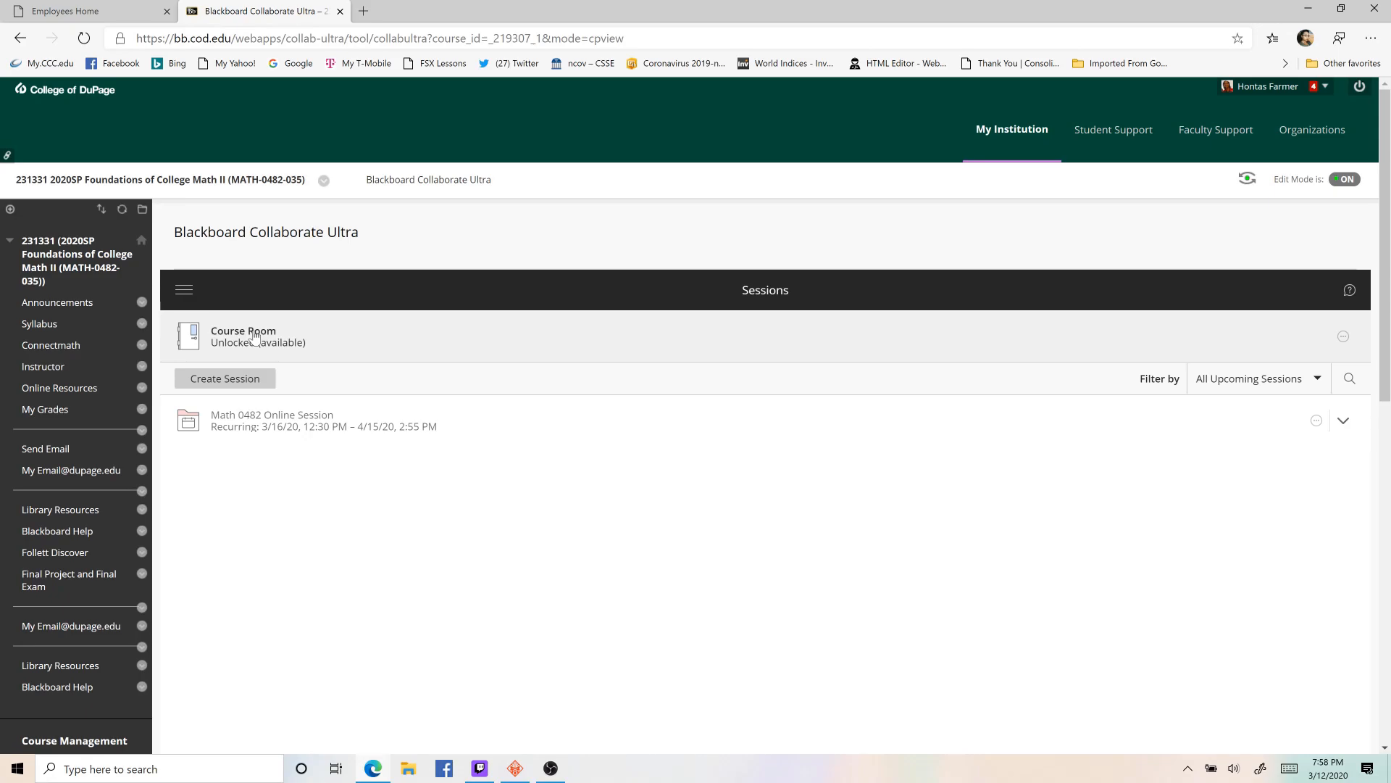
{"action": "left_click", "coordinate": [255, 335]}
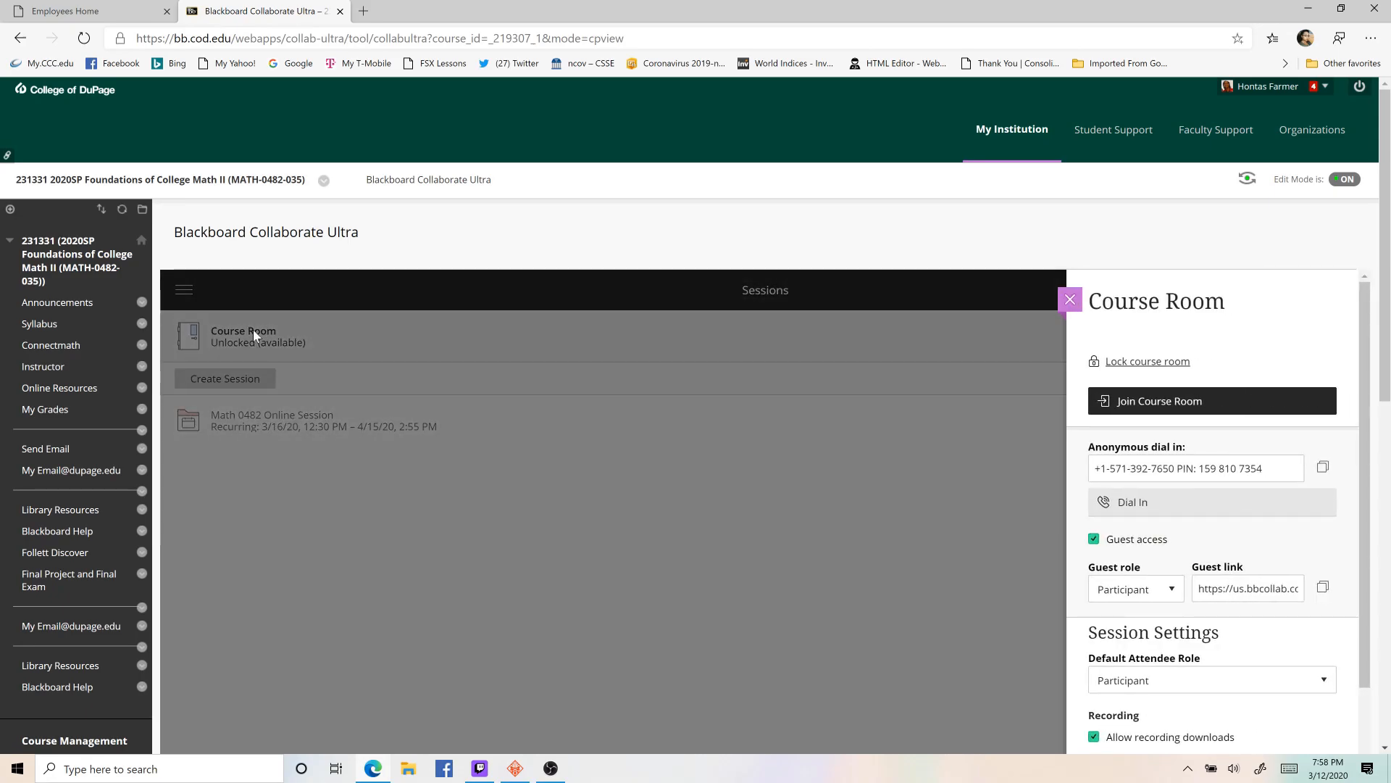
{"action": "left_click", "coordinate": [1143, 405]}
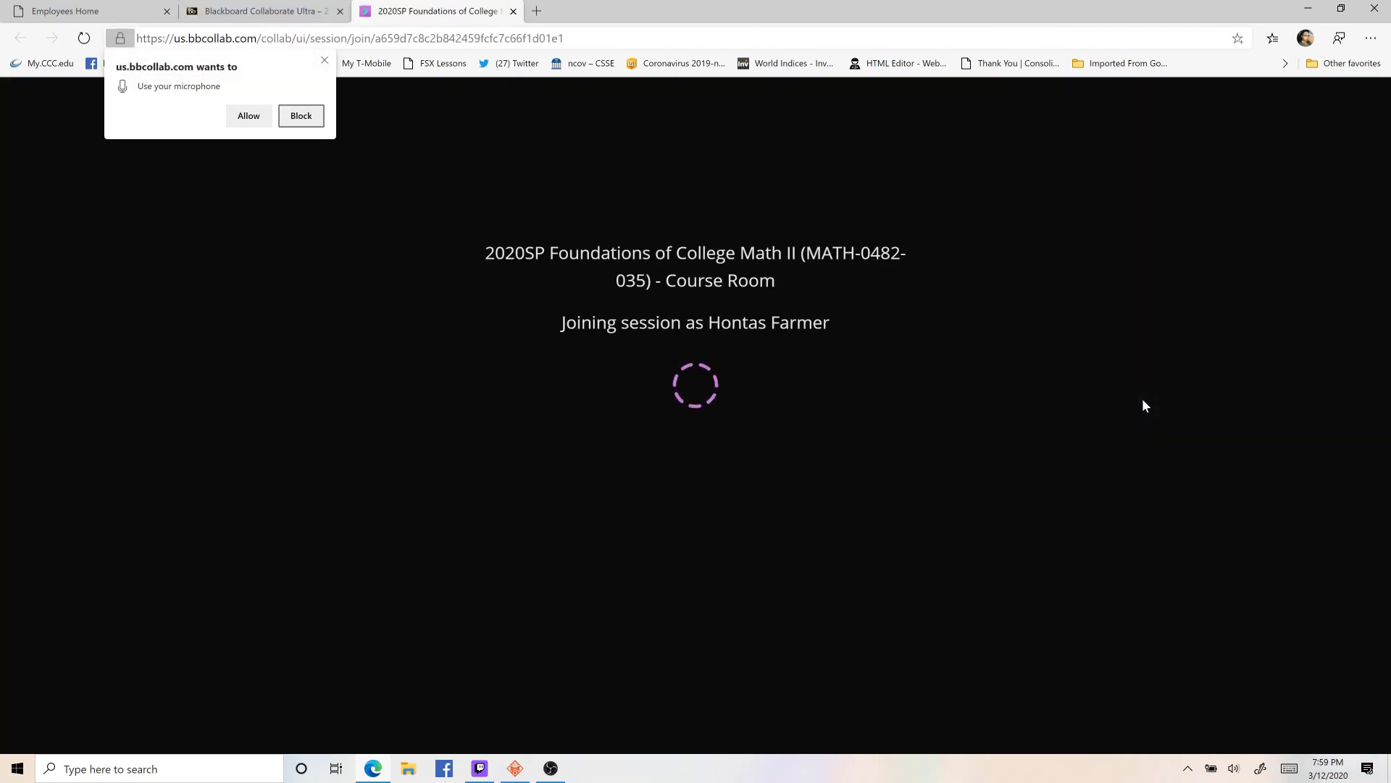
{"action": "left_click", "coordinate": [248, 116]}
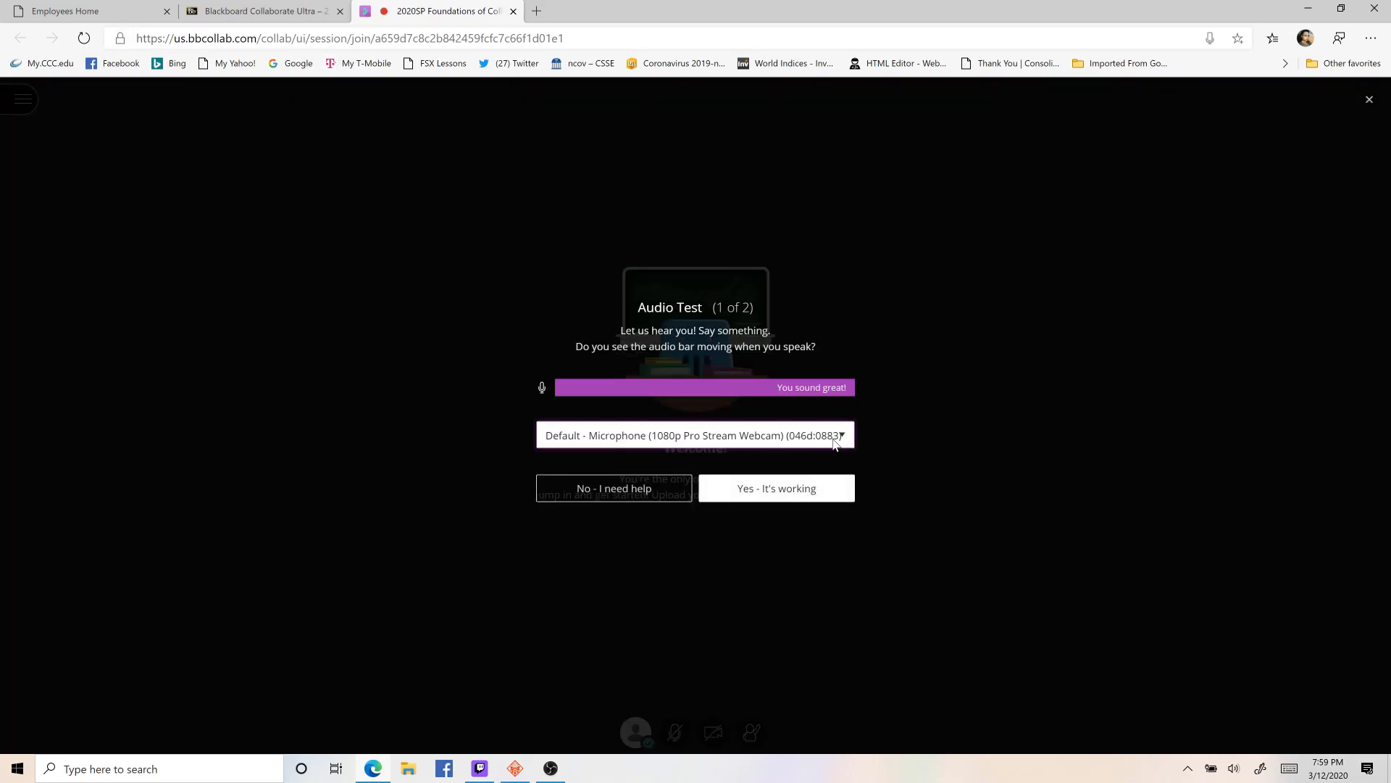
- Confirm the audio test, allow camera access, and complete the video test with the HP TrueVision FHD RGB-IR camera
{"action": "left_click", "coordinate": [768, 493]}
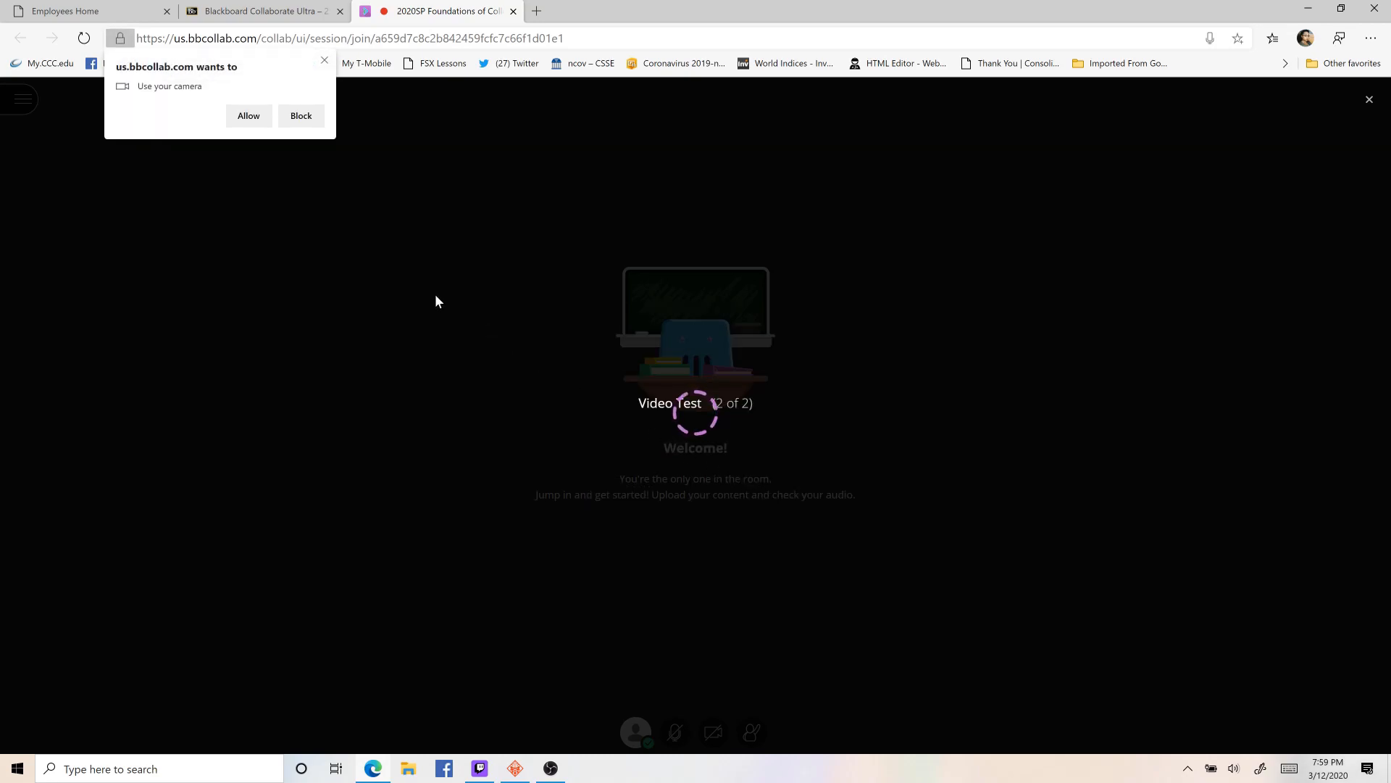
{"action": "left_click", "coordinate": [249, 116]}
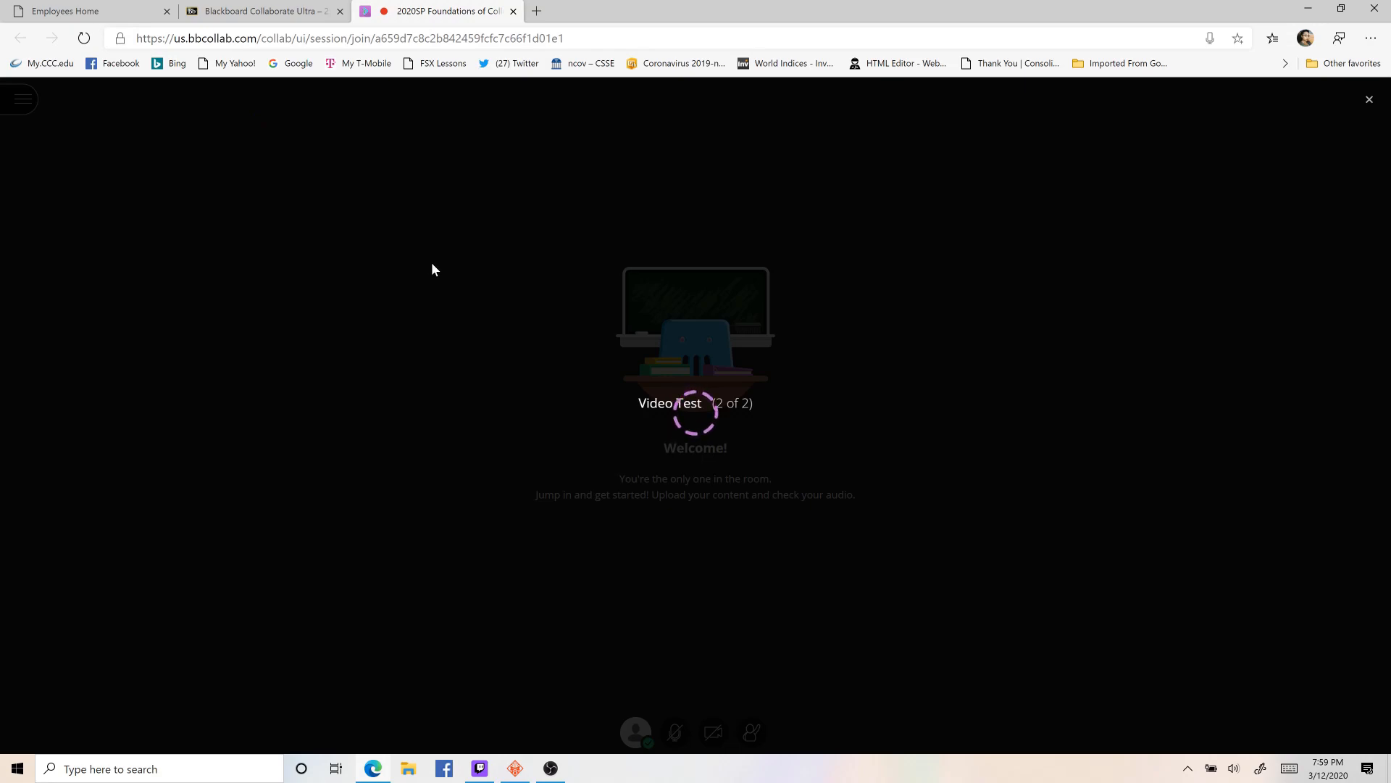
{"action": "left_click", "coordinate": [792, 507]}
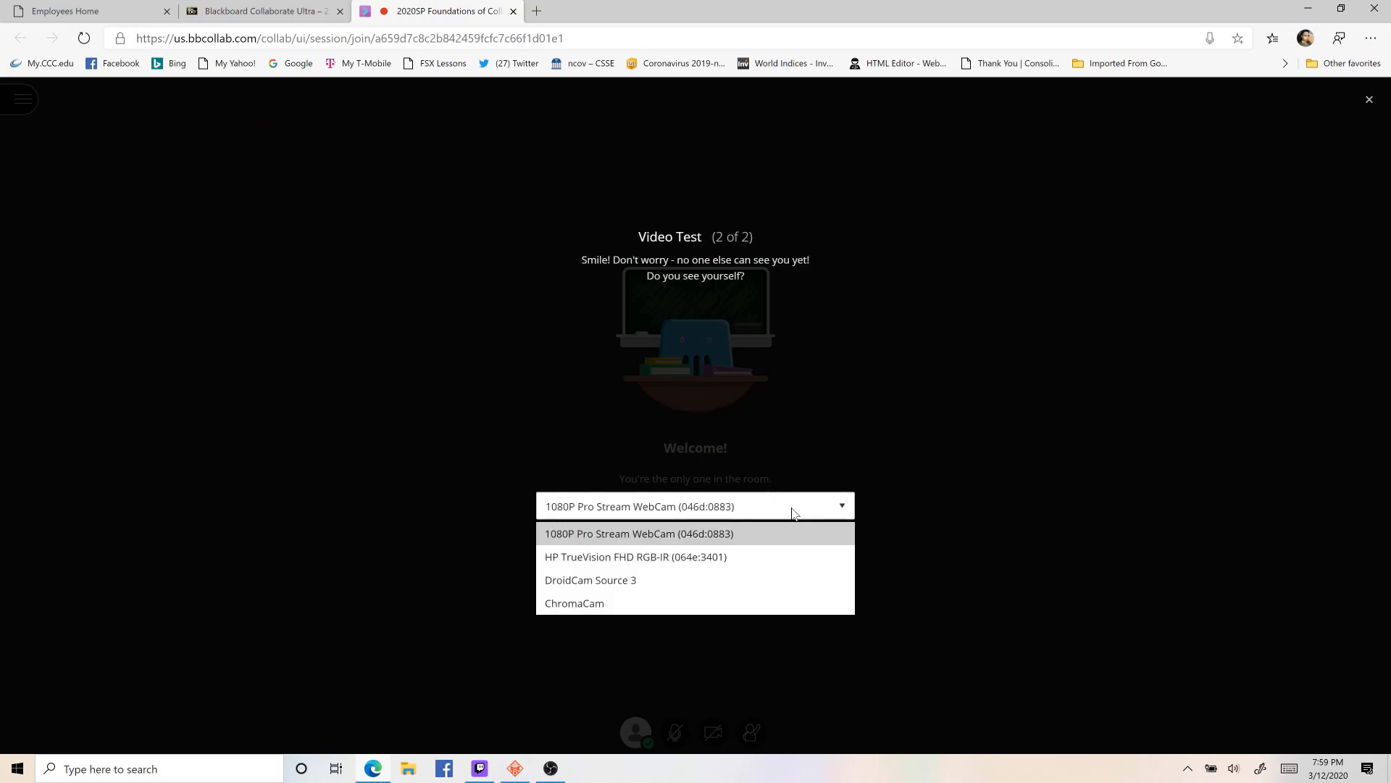
{"action": "left_click", "coordinate": [764, 557]}
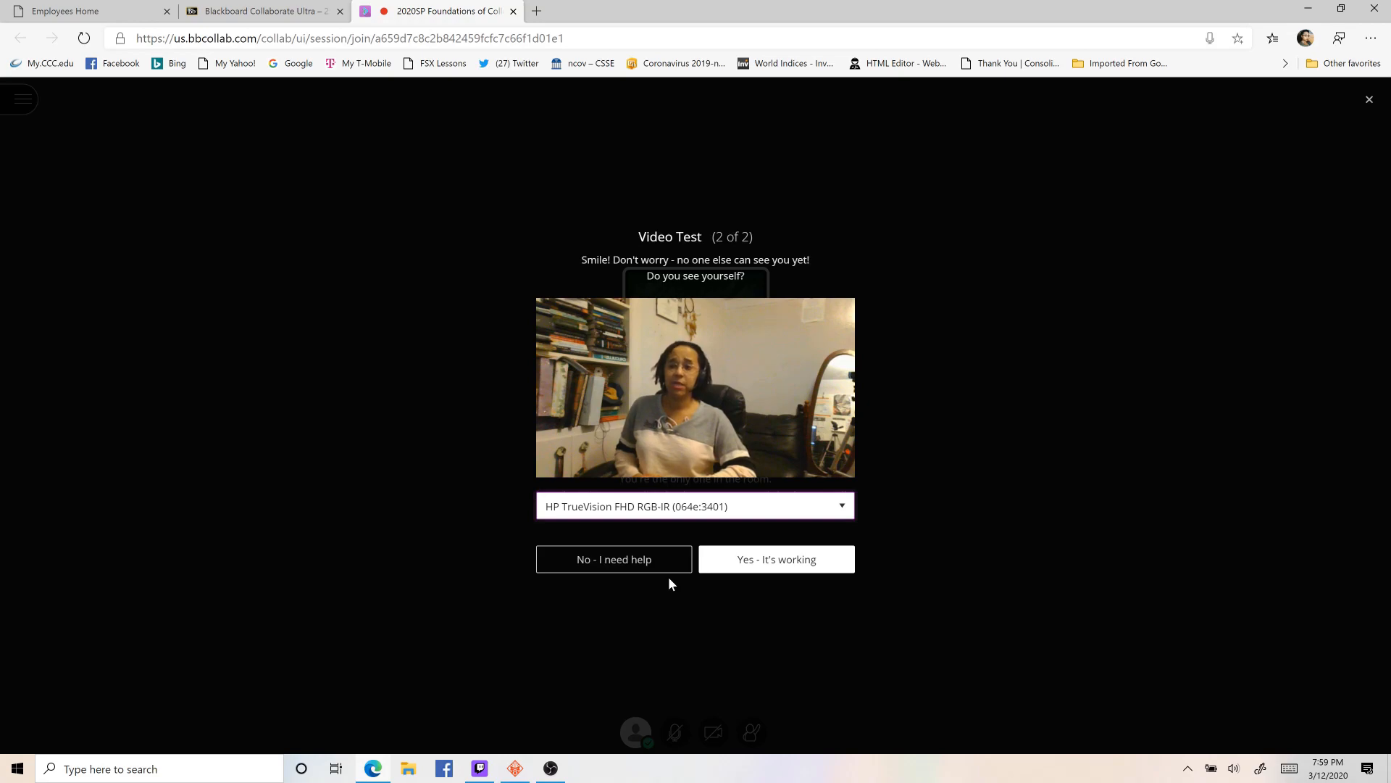
{"action": "left_click", "coordinate": [728, 556]}
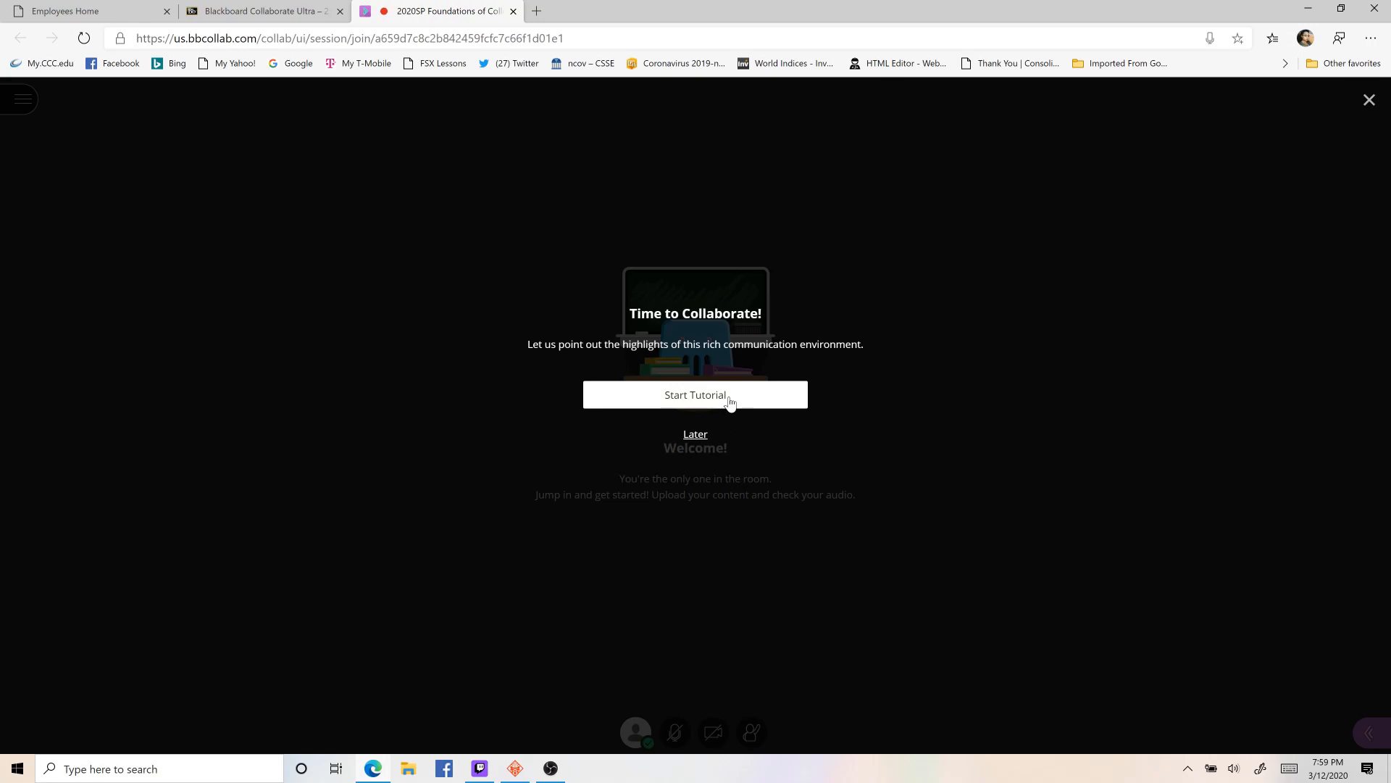
- Postpone the Collaborate tutorial and start recording the session
{"action": "left_click", "coordinate": [704, 434]}
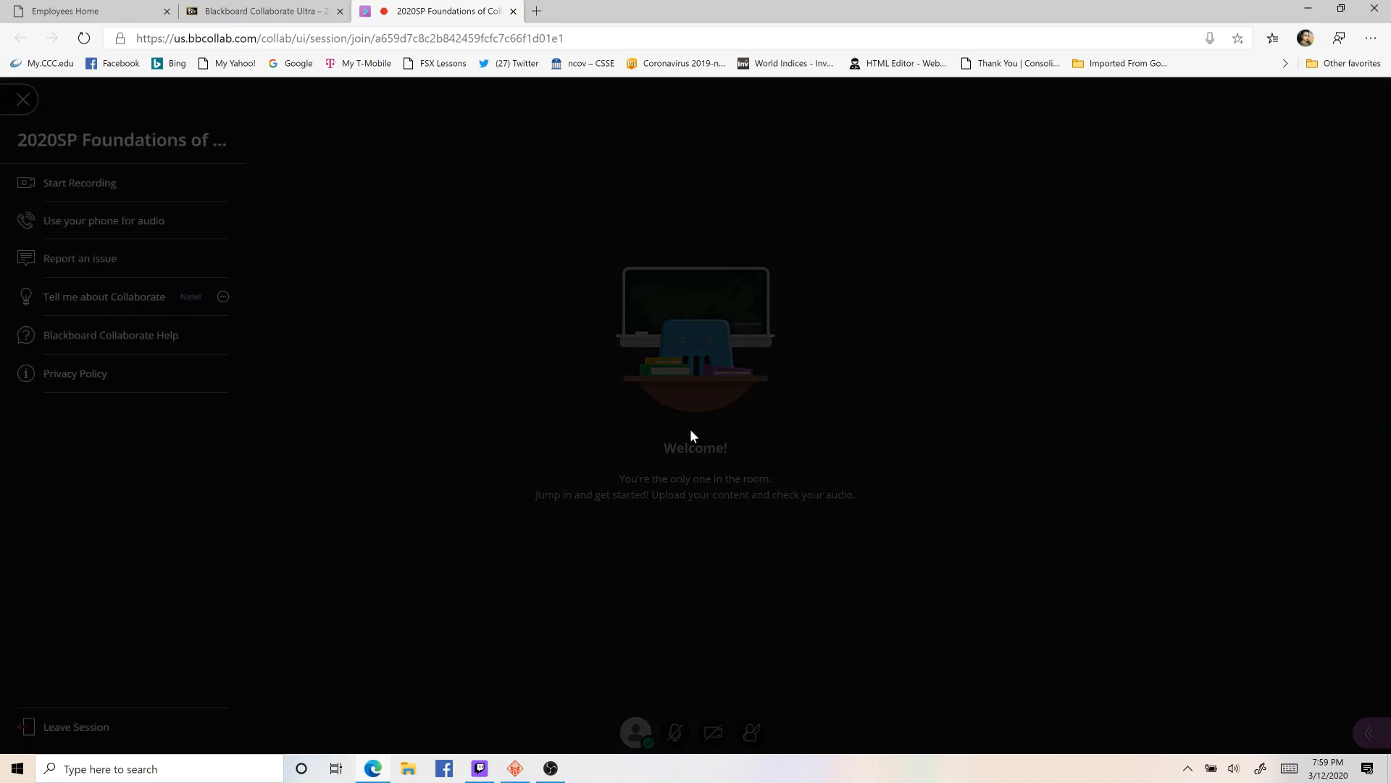
{"action": "left_click", "coordinate": [114, 417]}
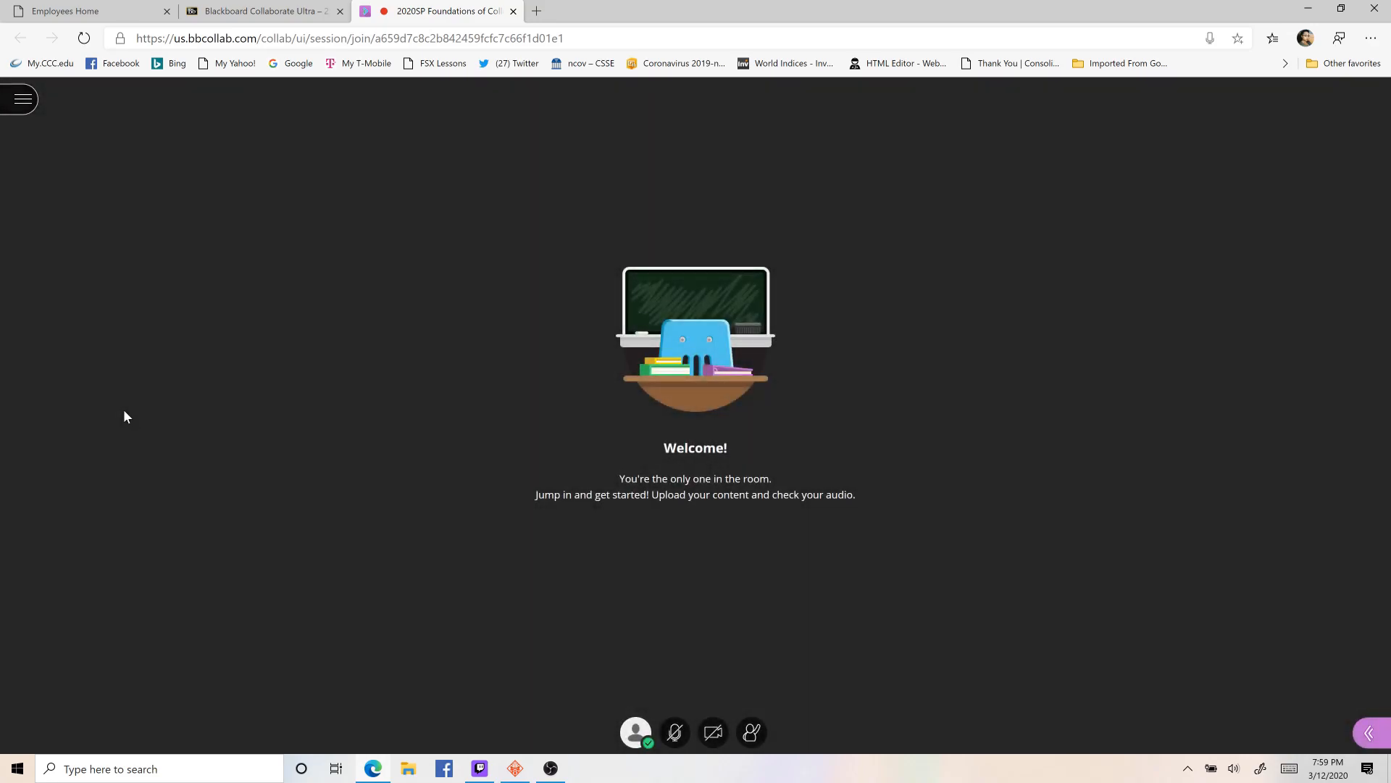
{"action": "left_click", "coordinate": [20, 102]}
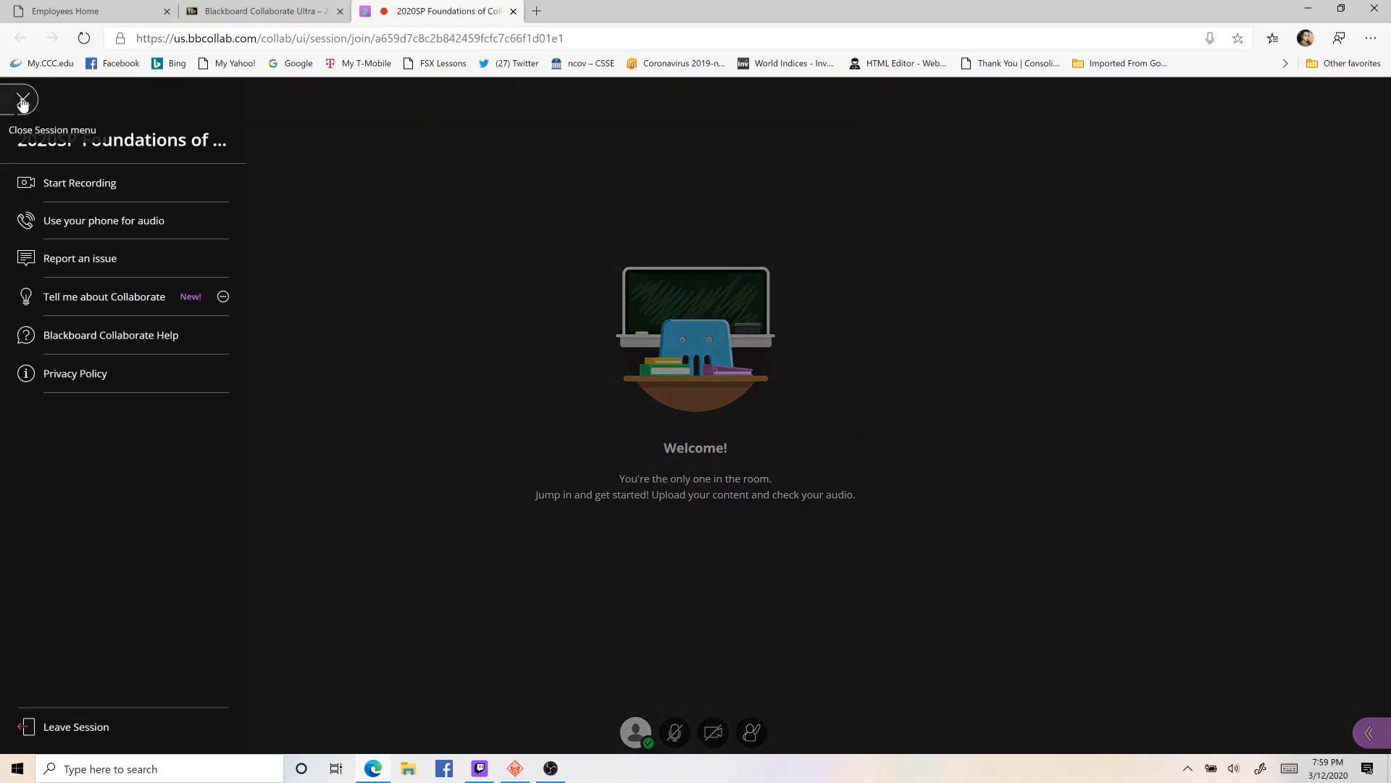
{"action": "left_click", "coordinate": [79, 186]}
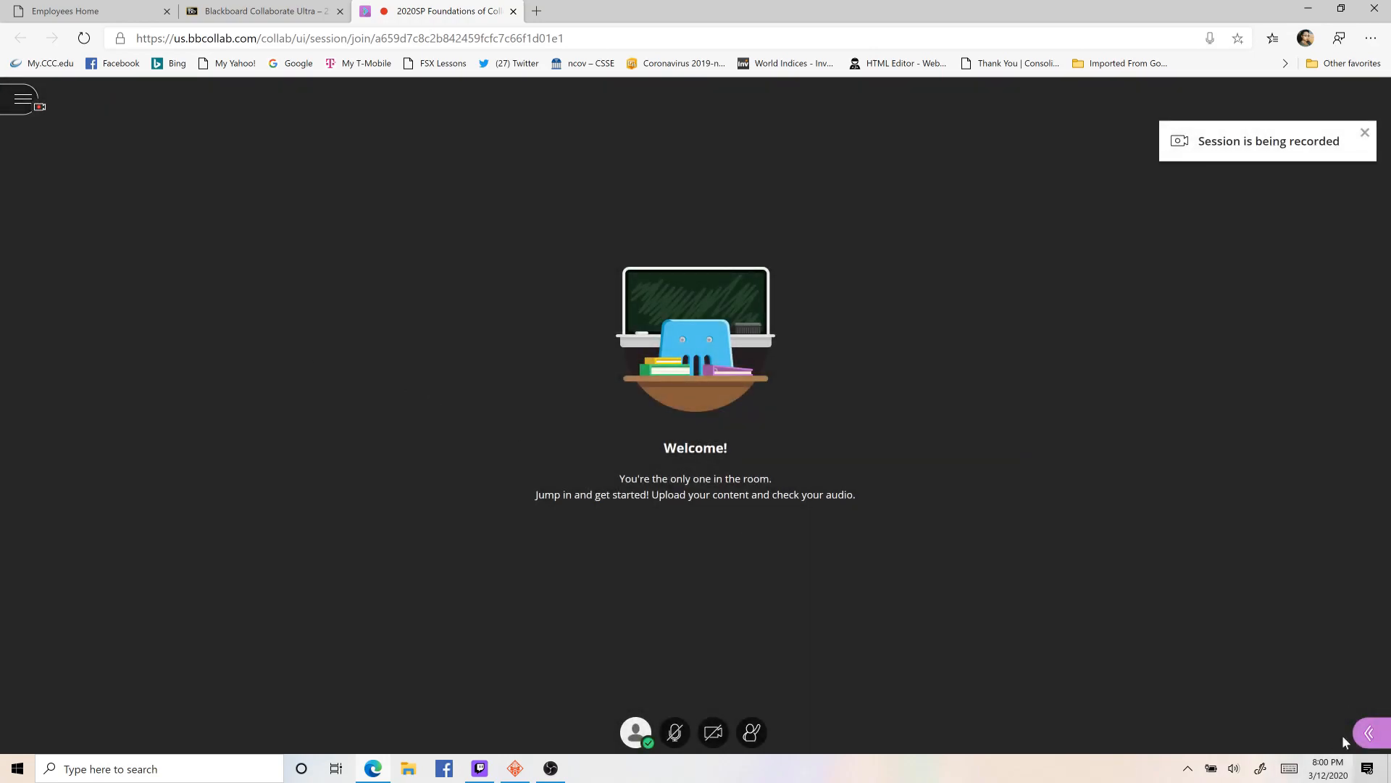
- Share a blank whiteboard in the session and look over the Breakout Groups options without starting any groups
{"action": "left_click", "coordinate": [1366, 733]}
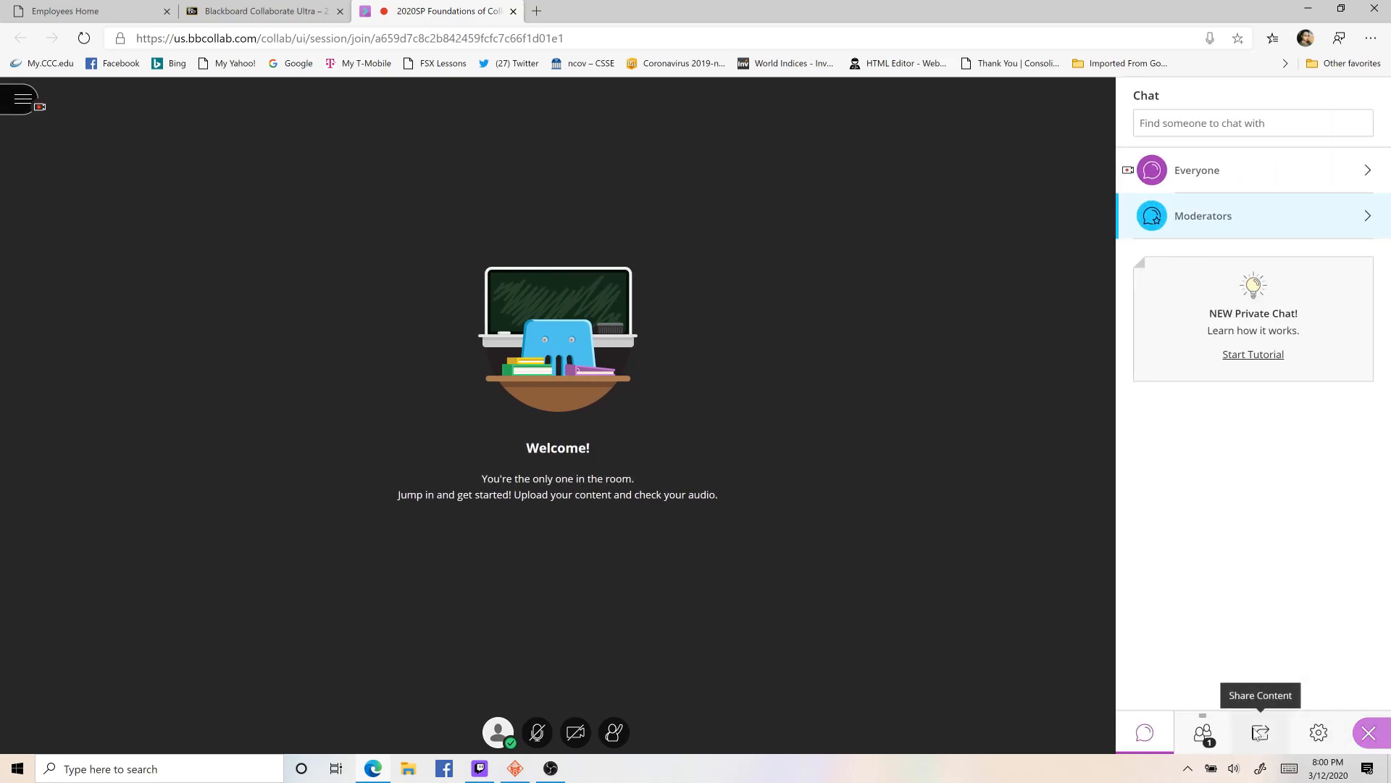
{"action": "left_click", "coordinate": [1259, 733]}
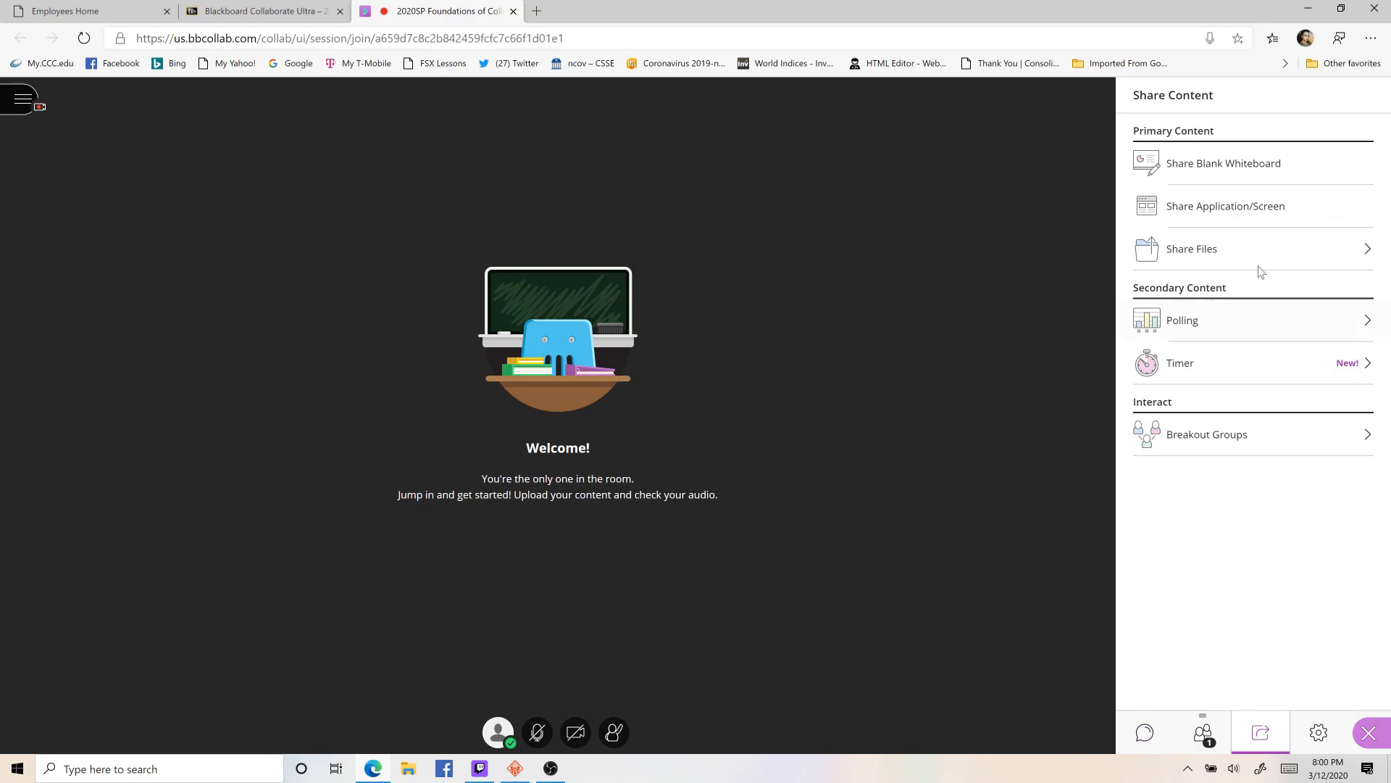
{"action": "left_click", "coordinate": [1234, 165]}
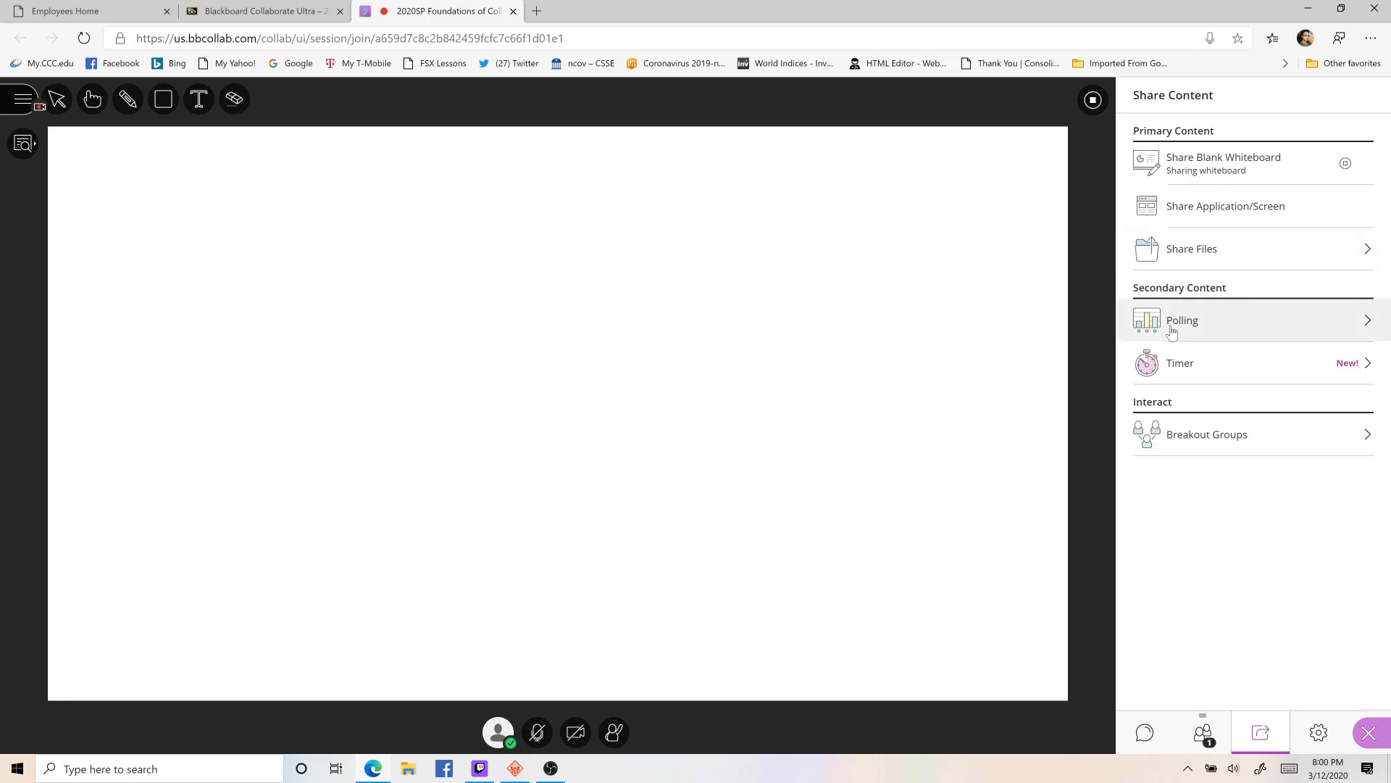
{"action": "left_click", "coordinate": [1195, 445]}
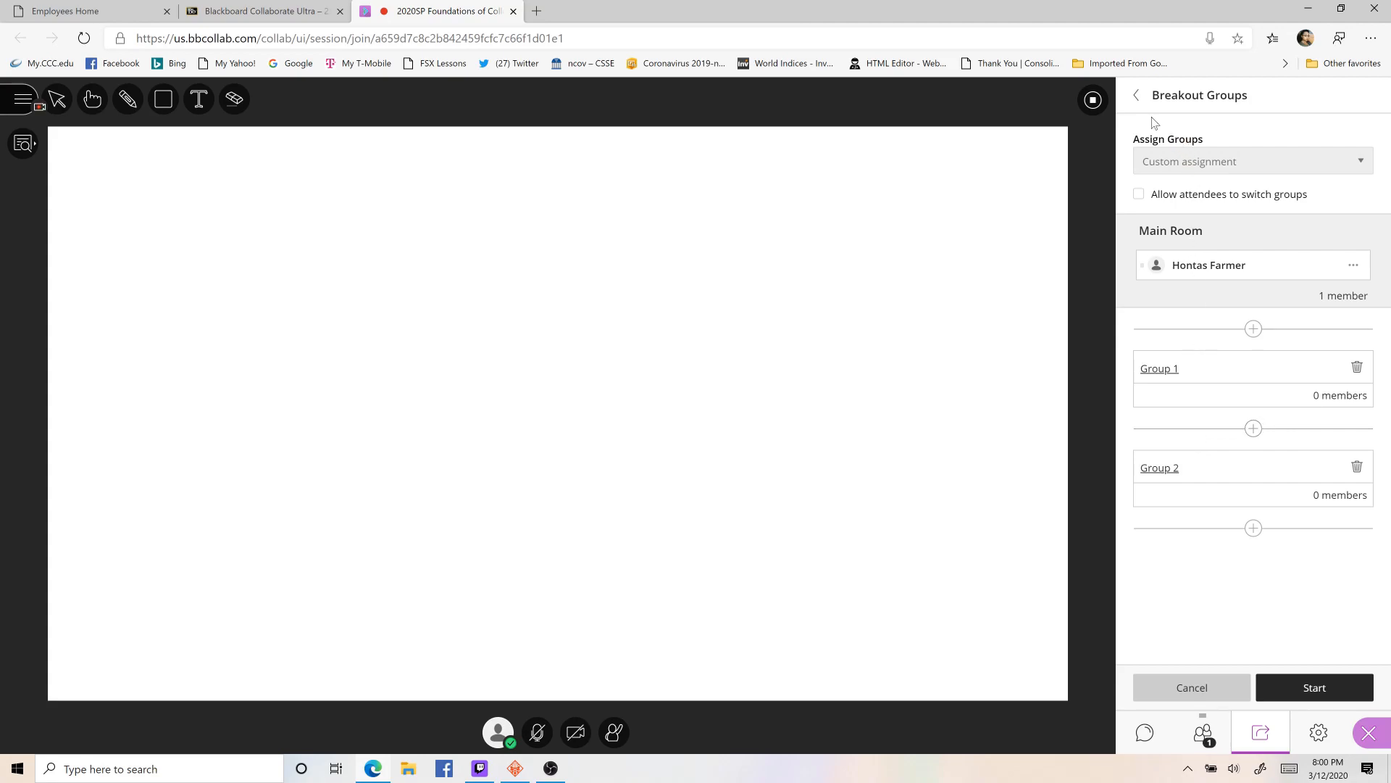
{"action": "left_click", "coordinate": [1137, 98]}
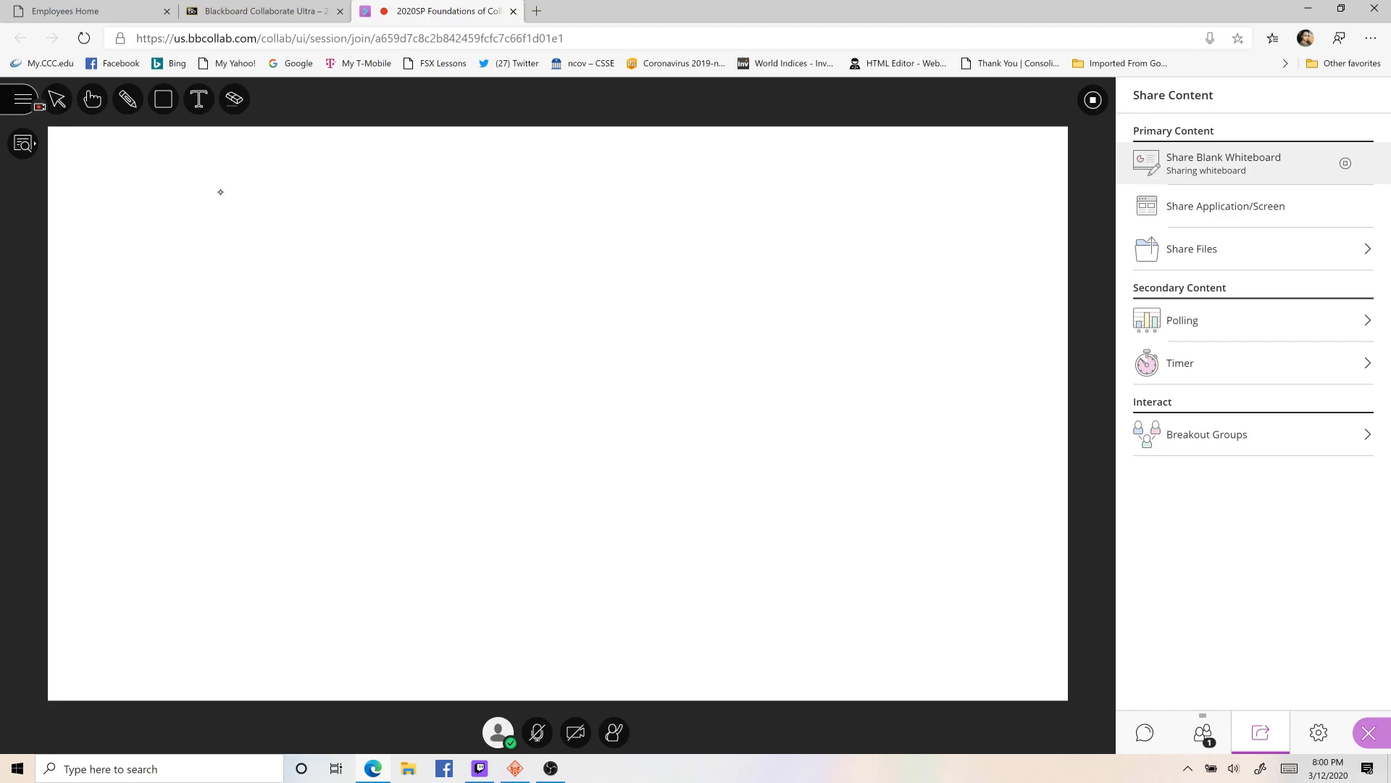
- Handwrite the instructor's full name in blue with the pencil across the upper part of the whiteboard
{"action": "left_click", "coordinate": [128, 99]}
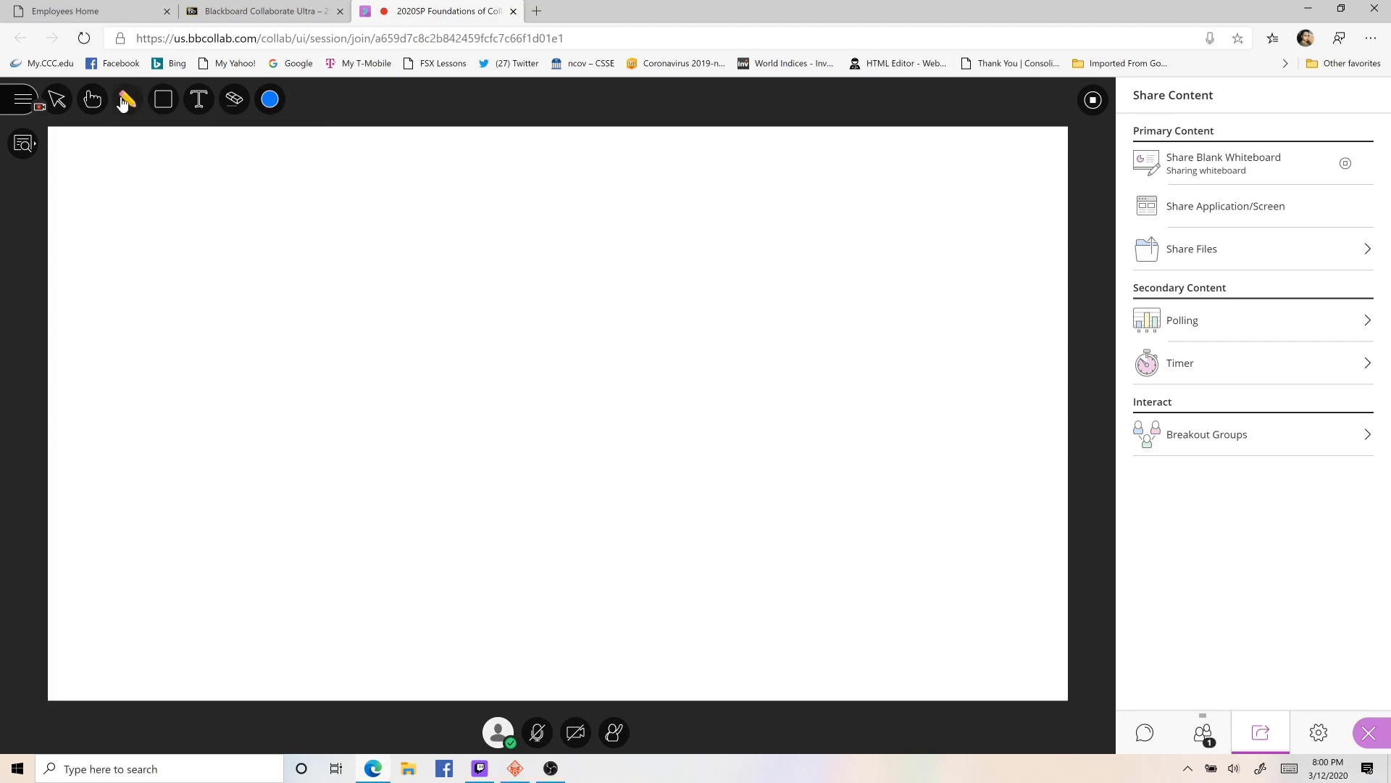
{"action": "mouse_move", "coordinate": [138, 205]}
{"action": "left_mouse_down"}
{"action": "mouse_move", "coordinate": [211, 199]}
{"action": "mouse_move", "coordinate": [146, 272]}
{"action": "left_mouse_up"}
{"action": "mouse_move", "coordinate": [270, 194]}
{"action": "left_mouse_down"}
{"action": "mouse_move", "coordinate": [239, 249]}
{"action": "mouse_move", "coordinate": [487, 228]}
{"action": "mouse_move", "coordinate": [484, 256]}
{"action": "left_mouse_up"}
{"action": "mouse_move", "coordinate": [556, 232]}
{"action": "left_mouse_down"}
{"action": "mouse_move", "coordinate": [511, 244]}
{"action": "mouse_move", "coordinate": [544, 270]}
{"action": "mouse_move", "coordinate": [536, 282]}
{"action": "mouse_move", "coordinate": [668, 293]}
{"action": "left_mouse_up"}
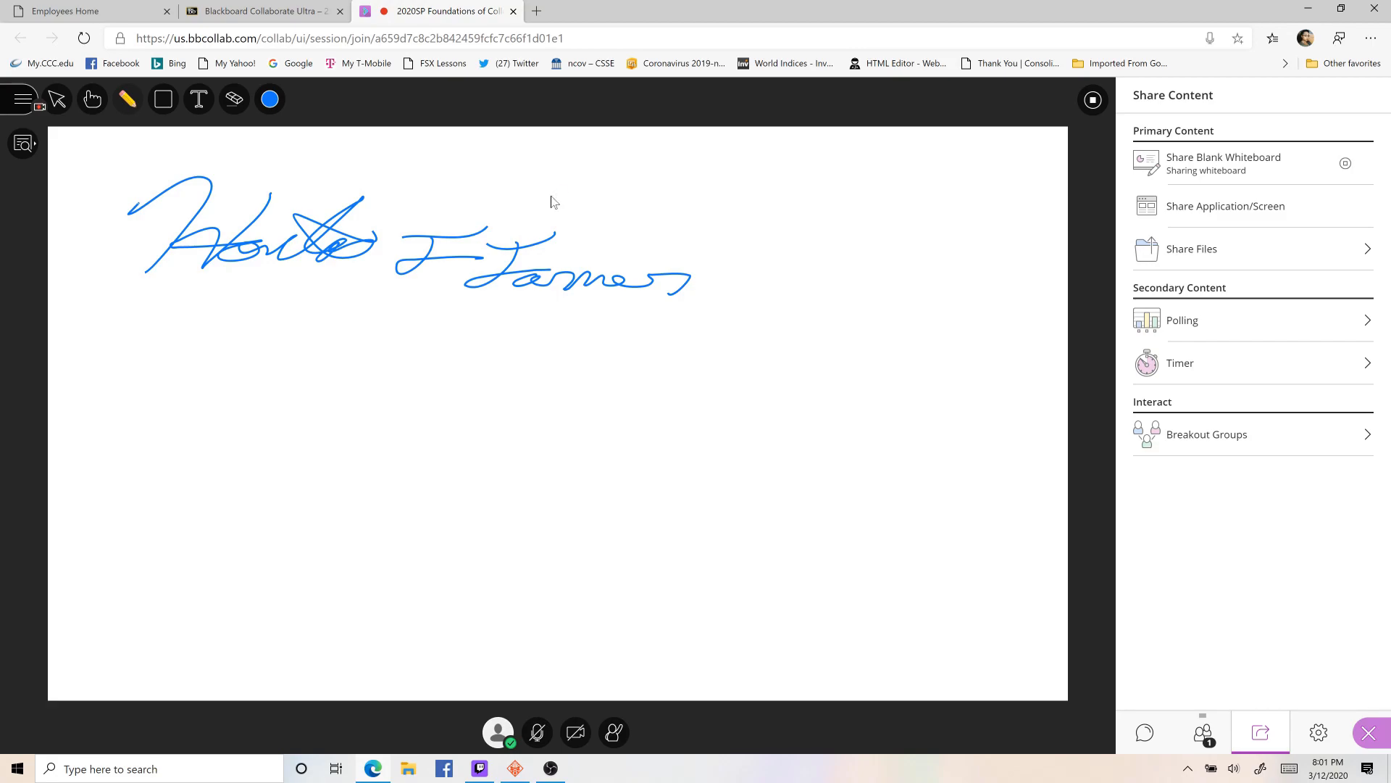
- Handwrite Gauss's law, ∫ E · da = q_enc / ε₀, below the name, with vector arrows over E and a
{"action": "mouse_move", "coordinate": [303, 631]}
{"action": "left_mouse_down"}
{"action": "mouse_move", "coordinate": [393, 567]}
{"action": "mouse_move", "coordinate": [437, 401]}
{"action": "left_mouse_up"}
{"action": "left_click_drag", "start_coordinate": [486, 497], "coordinate": [471, 580]}
{"action": "left_click_drag", "start_coordinate": [485, 493], "coordinate": [537, 500]}
{"action": "left_click_drag", "start_coordinate": [455, 556], "coordinate": [519, 547]}
{"action": "left_click_drag", "start_coordinate": [531, 500], "coordinate": [470, 503]}
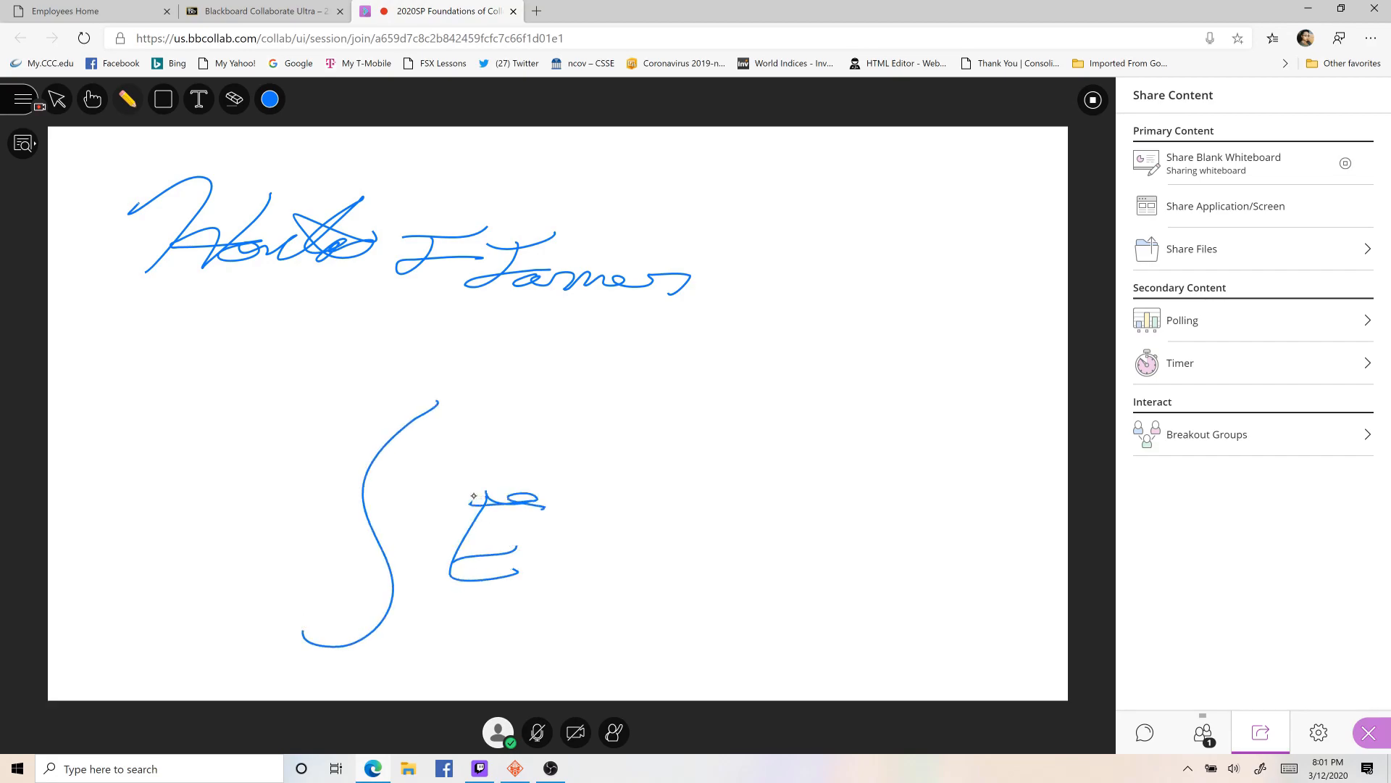
{"action": "left_click", "coordinate": [560, 553]}
{"action": "mouse_move", "coordinate": [577, 565]}
{"action": "left_mouse_down"}
{"action": "mouse_move", "coordinate": [618, 538]}
{"action": "mouse_move", "coordinate": [620, 568]}
{"action": "left_mouse_up"}
{"action": "mouse_move", "coordinate": [675, 531]}
{"action": "left_mouse_down"}
{"action": "mouse_move", "coordinate": [644, 569]}
{"action": "mouse_move", "coordinate": [676, 566]}
{"action": "mouse_move", "coordinate": [707, 509]}
{"action": "mouse_move", "coordinate": [747, 538]}
{"action": "left_mouse_up"}
{"action": "left_click_drag", "start_coordinate": [707, 555], "coordinate": [755, 550]}
{"action": "mouse_move", "coordinate": [821, 491]}
{"action": "left_mouse_down"}
{"action": "mouse_move", "coordinate": [841, 492]}
{"action": "mouse_move", "coordinate": [807, 509]}
{"action": "mouse_move", "coordinate": [899, 540]}
{"action": "left_mouse_up"}
{"action": "left_click_drag", "start_coordinate": [792, 552], "coordinate": [935, 560]}
{"action": "left_click_drag", "start_coordinate": [849, 574], "coordinate": [860, 608]}
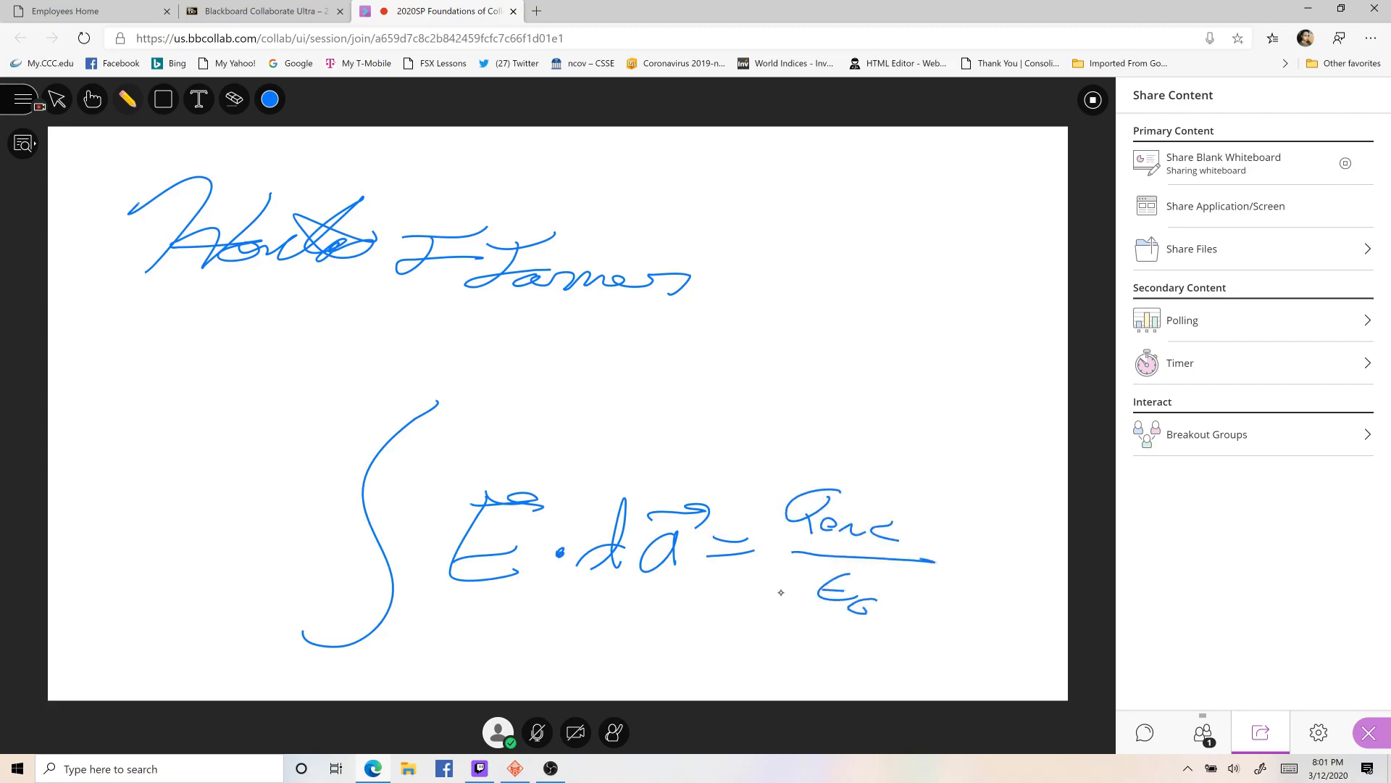